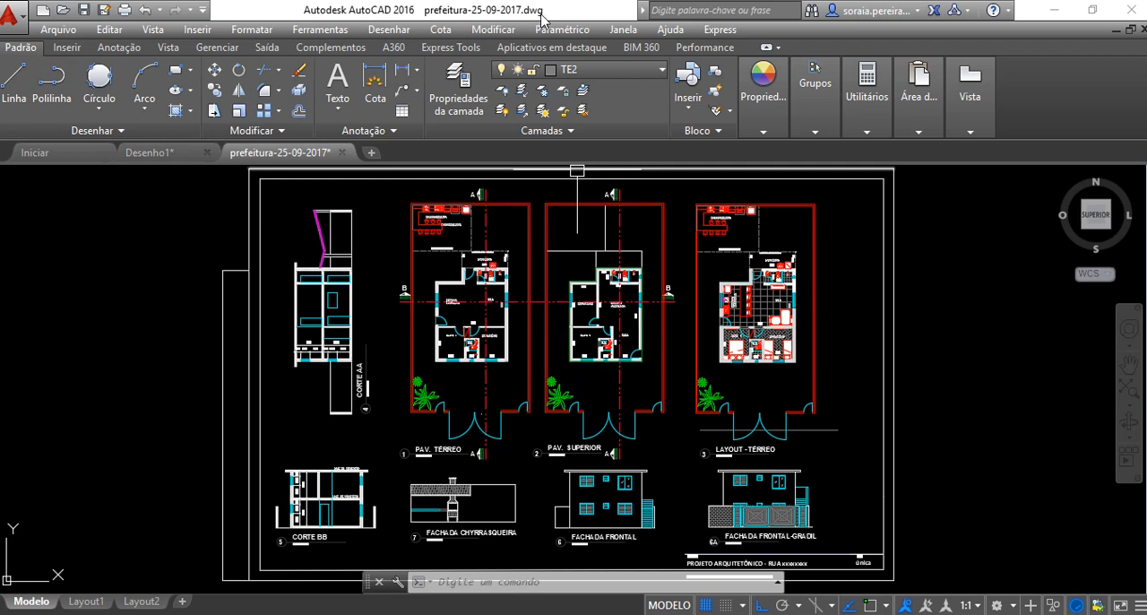
Review the file commands for creating, opening, saving, printing and closing drawings without running any of them
click(18, 27)
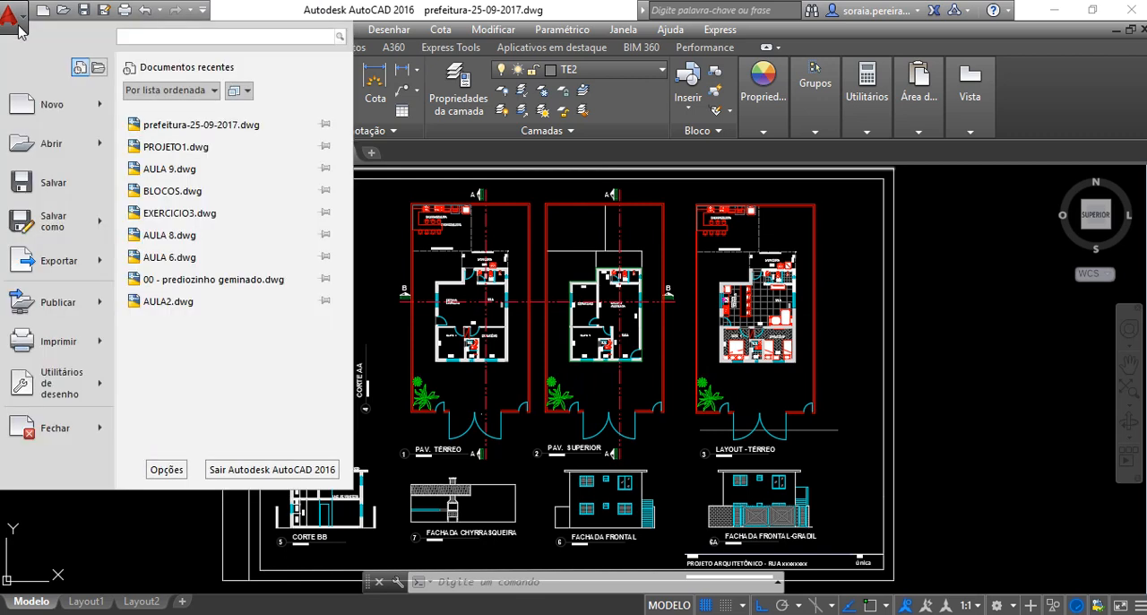
mouse_move(36, 105)
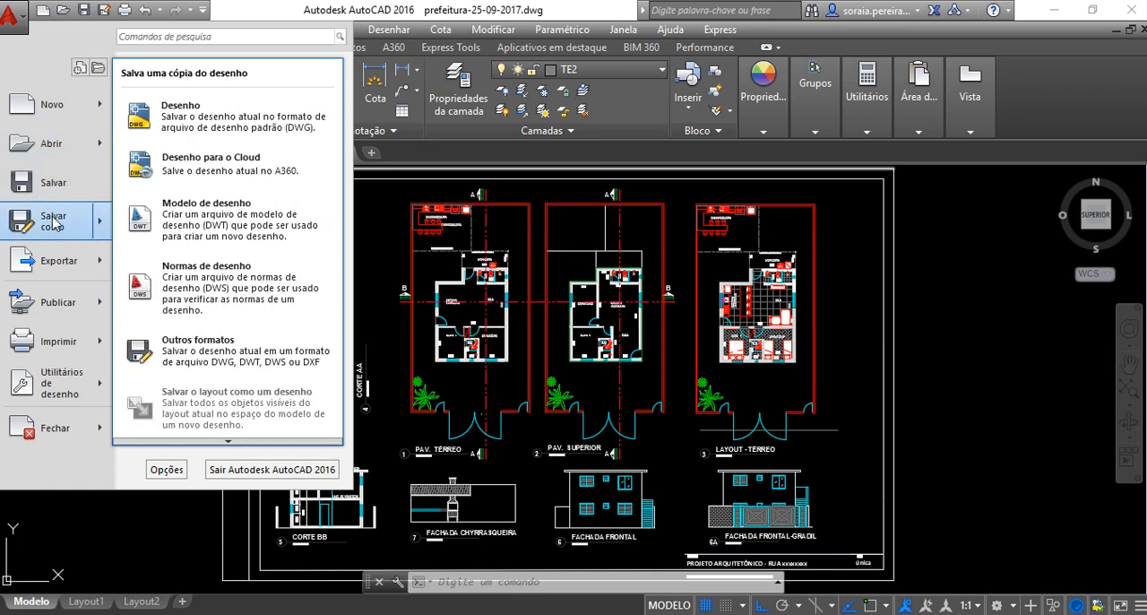
mouse_move(58, 121)
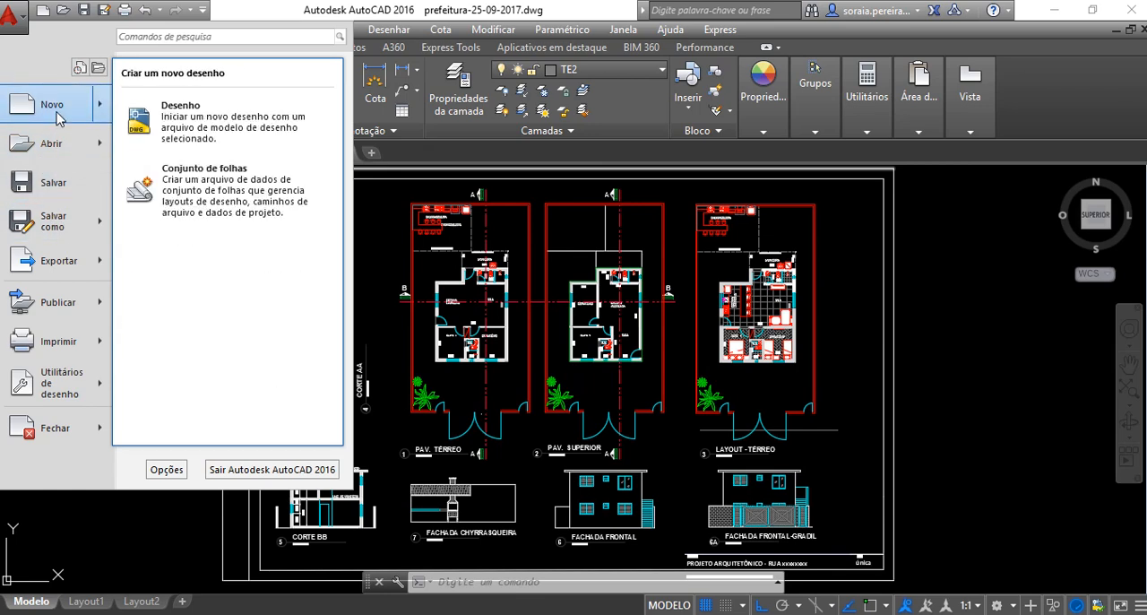
mouse_move(57, 151)
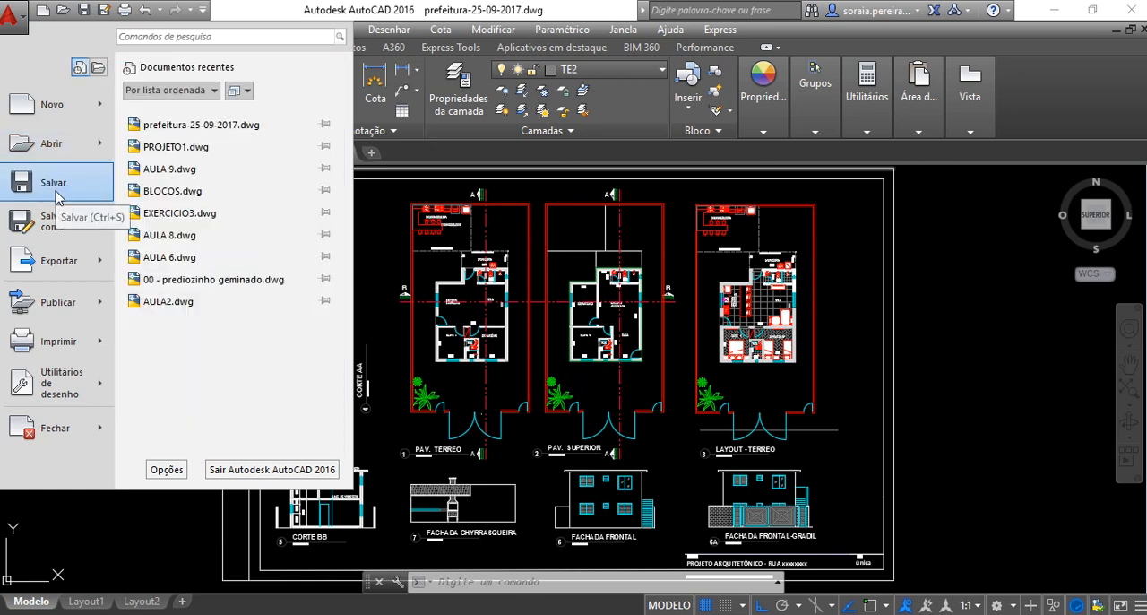
mouse_move(59, 234)
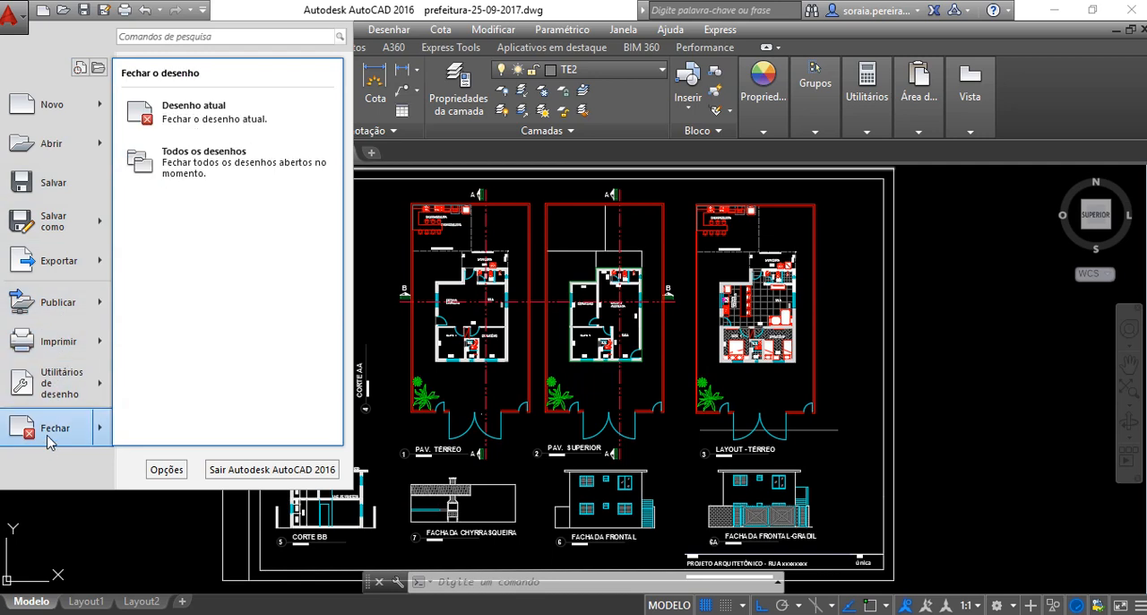
mouse_move(56, 350)
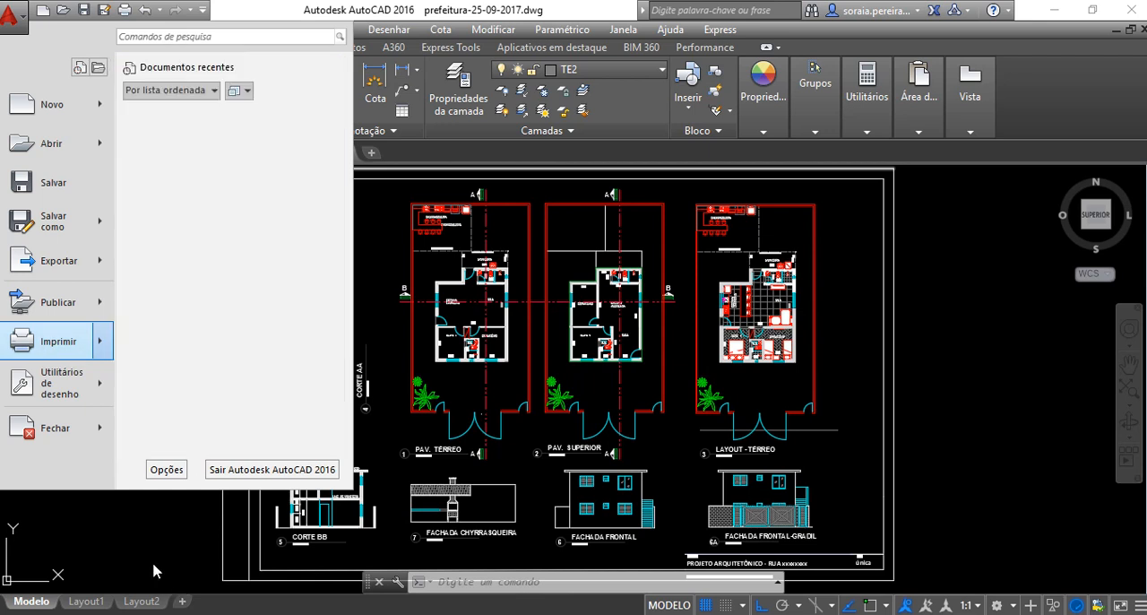
click(150, 532)
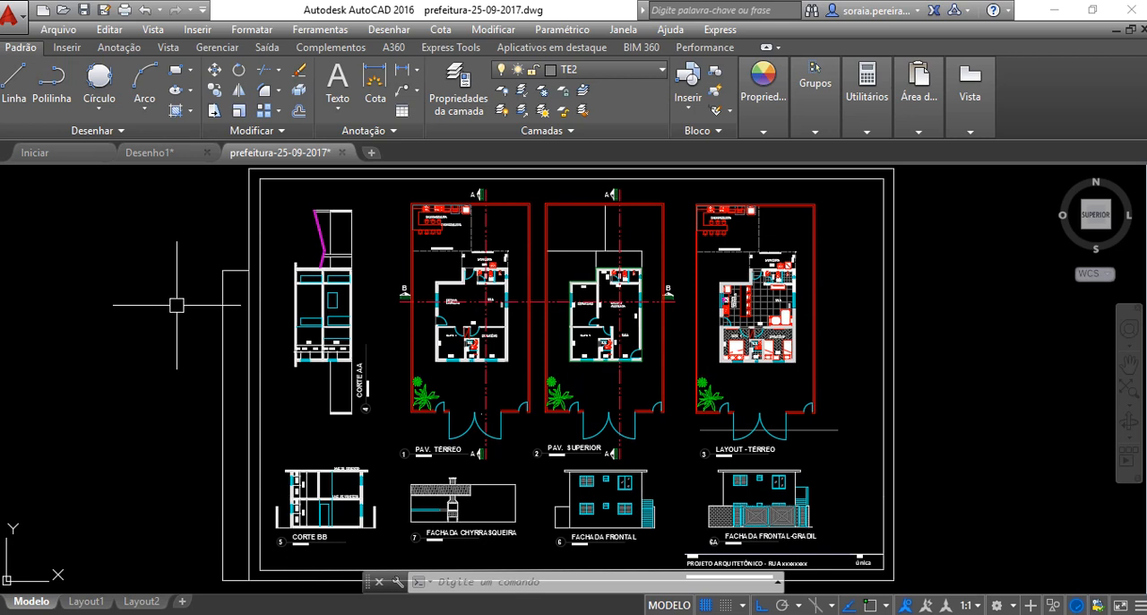
Orbit the drawing from the top view through tilted and frontal directions with the ViewCube, and return to the top view
click(448, 581)
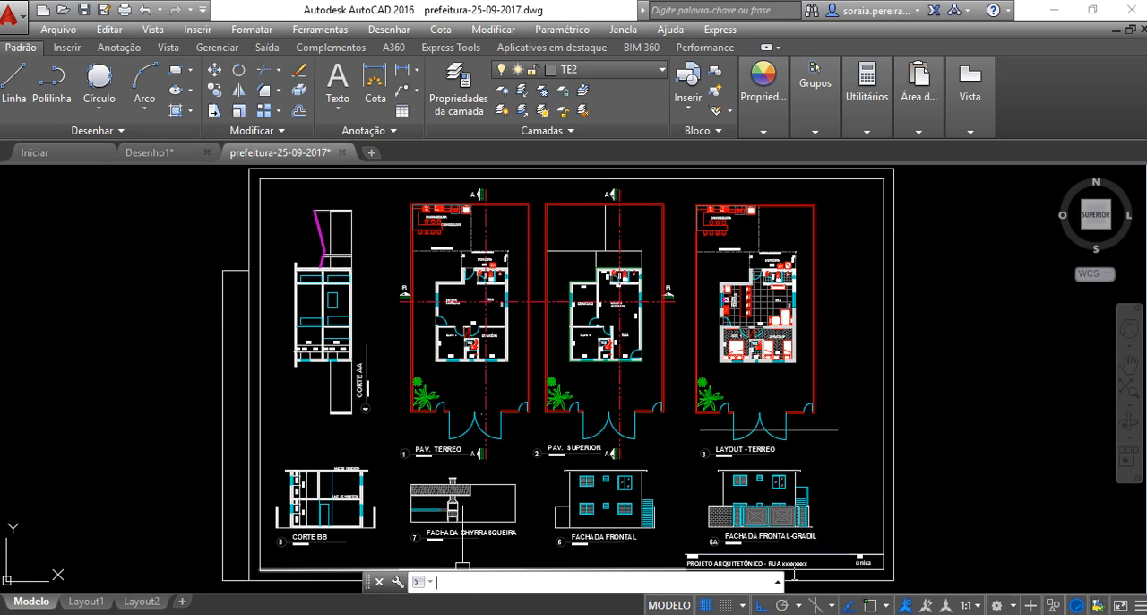
click(1100, 219)
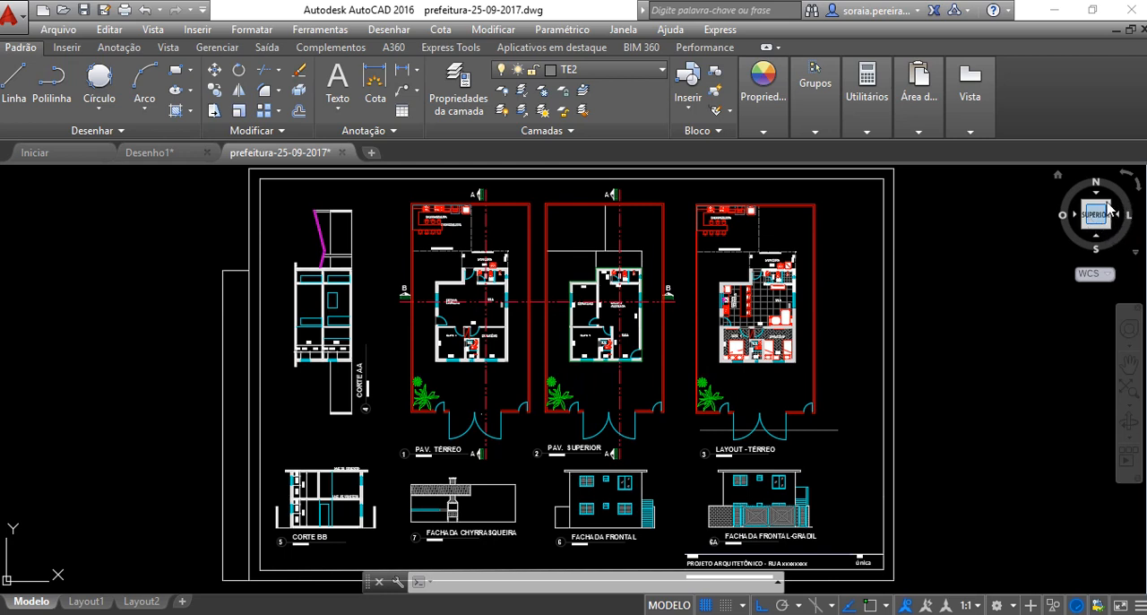
mouse_move(1096, 184)
mouse_down()
mouse_move(1096, 222)
mouse_move(1119, 218)
mouse_move(1063, 216)
mouse_move(1104, 221)
mouse_up()
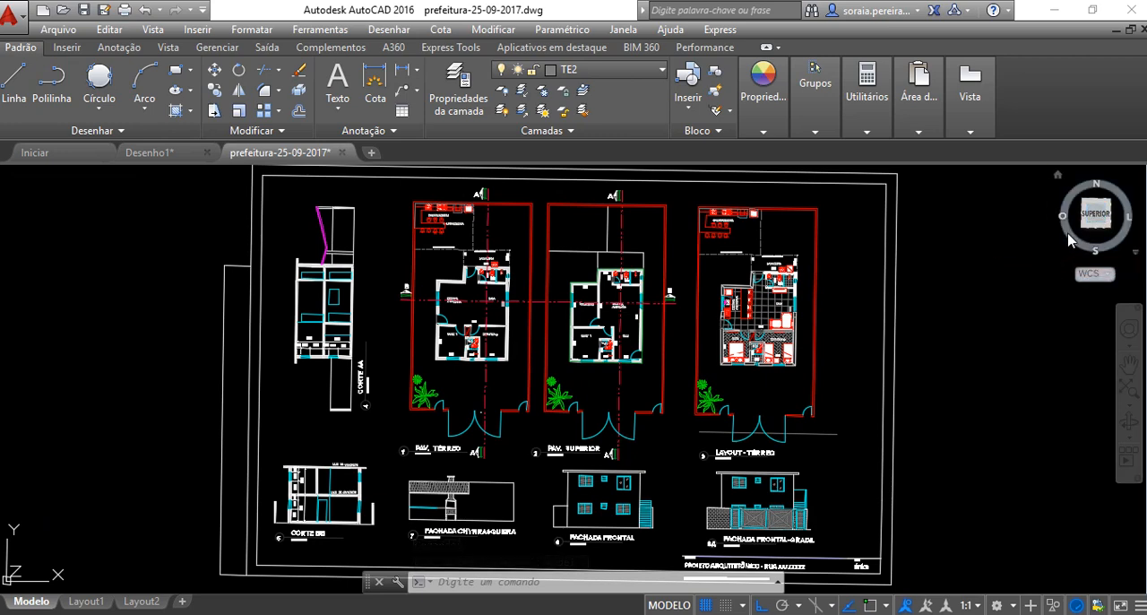
mouse_move(1089, 215)
mouse_down()
mouse_move(1049, 223)
mouse_move(1017, 187)
mouse_up()
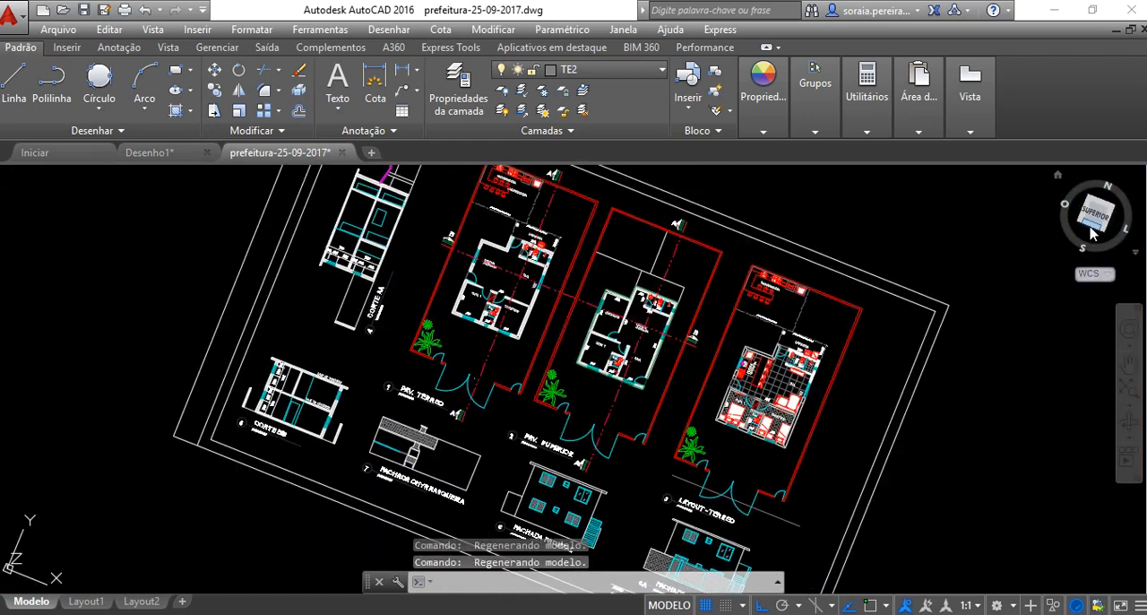
mouse_move(1095, 212)
mouse_down()
mouse_move(1099, 235)
mouse_move(1066, 242)
mouse_move(1079, 314)
mouse_up()
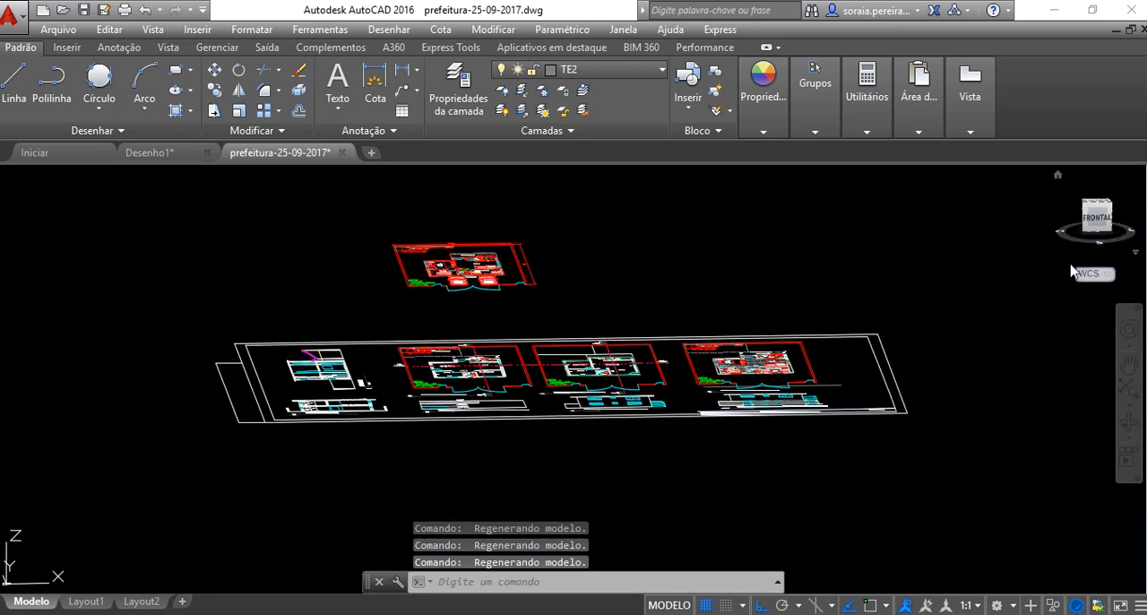
drag(1092, 208, 1078, 298)
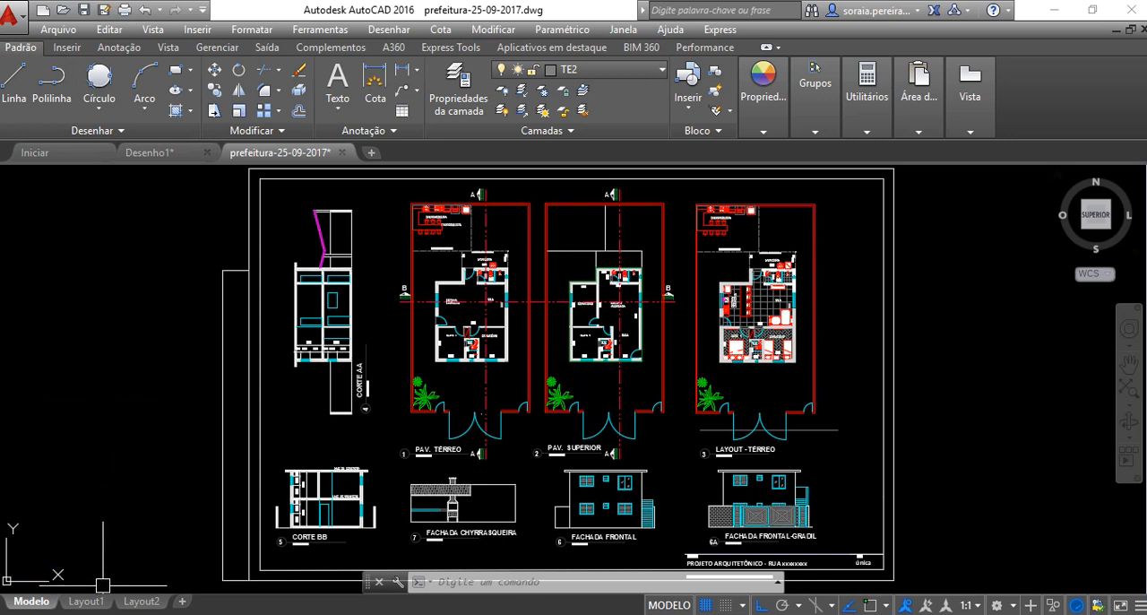
Inspect the Layout1 paper space sheet and return to model space
mouse_move(89, 606)
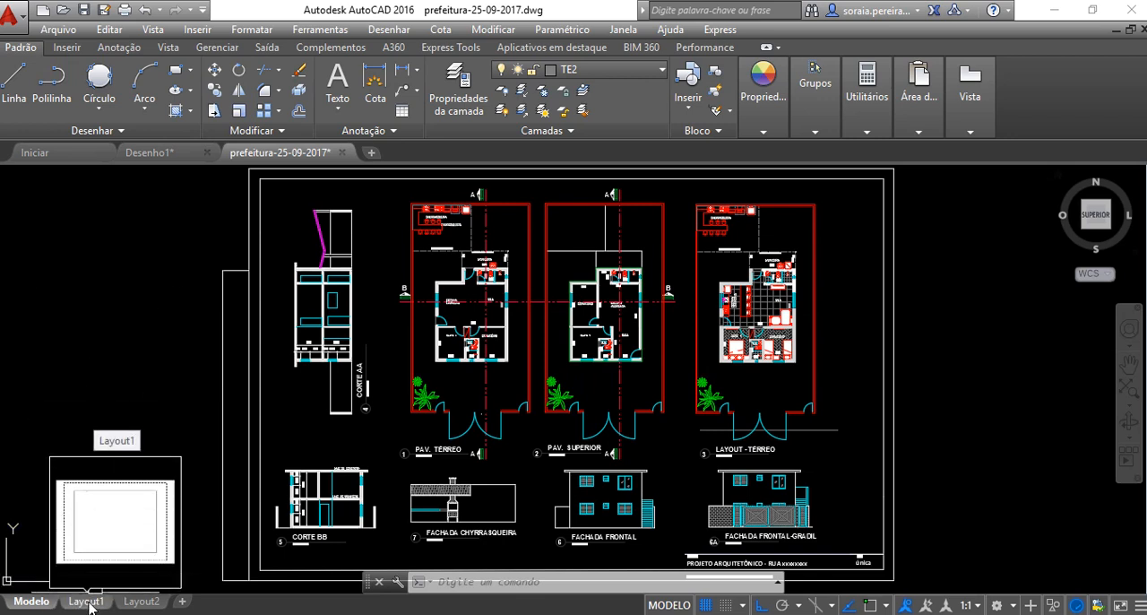
click(87, 601)
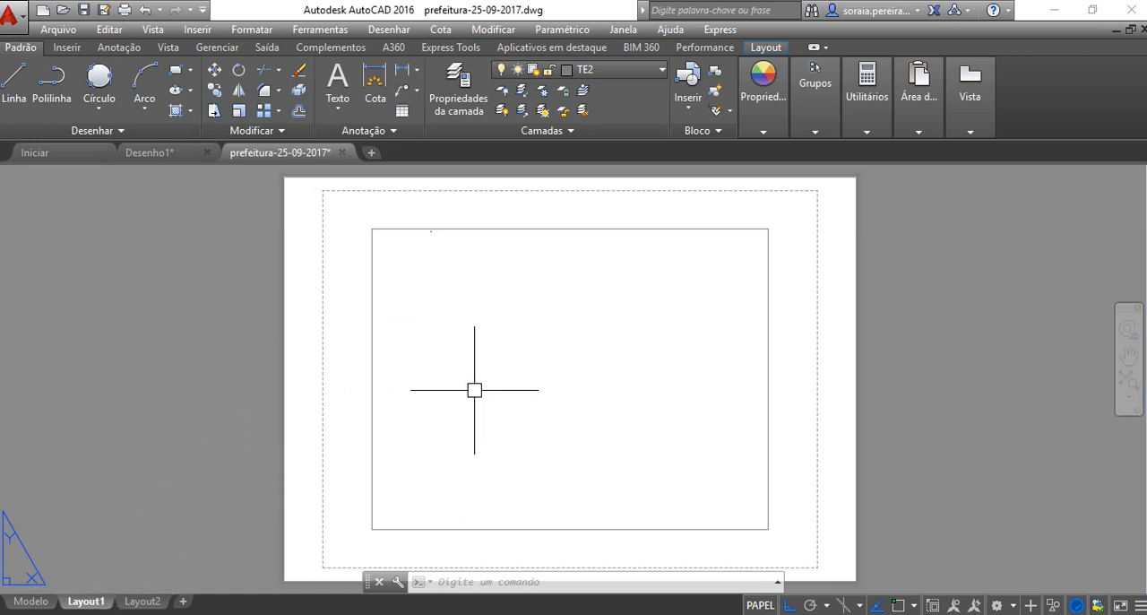
click(33, 603)
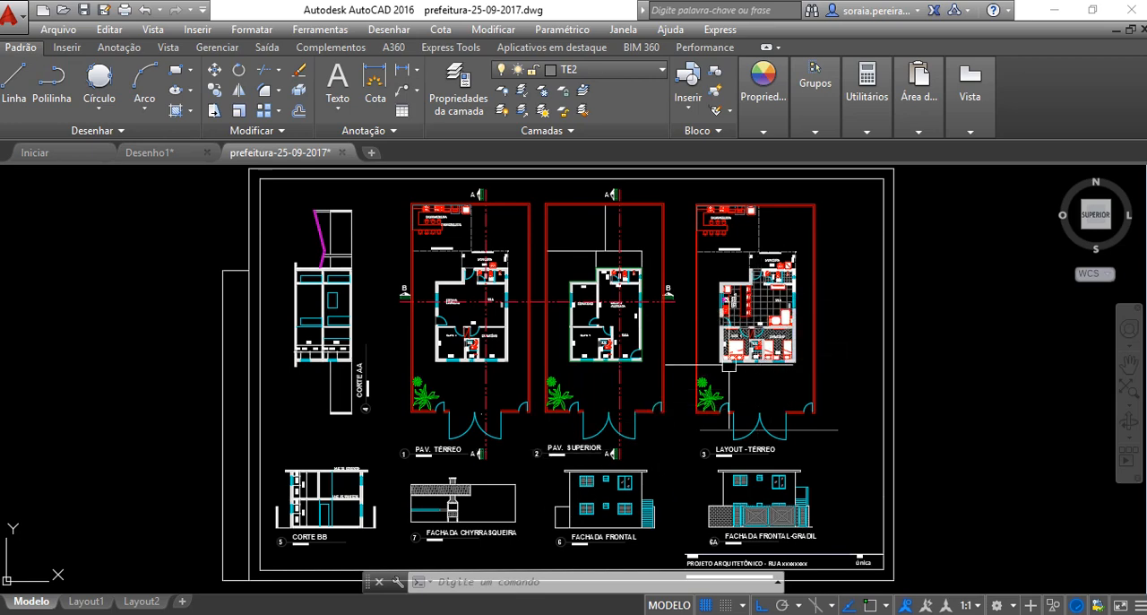
Select the upper floor's 2,50 height dimension in the Corte BB section and examine the surrounding drawings on the sheet
scroll(293, 488, up, 8)
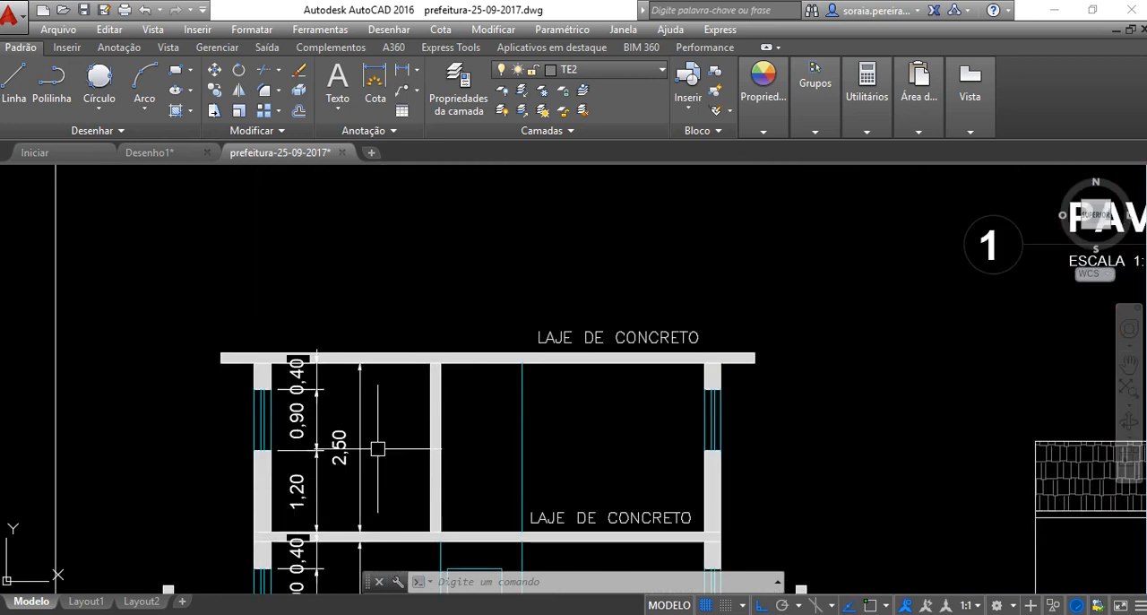
click(366, 394)
scroll(389, 429, down, 2)
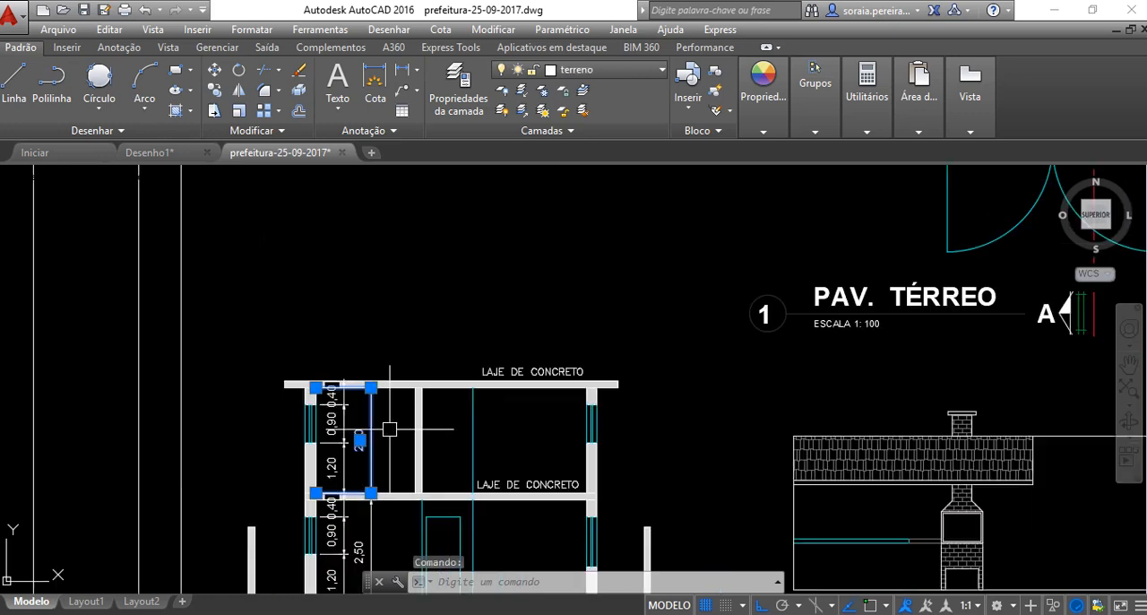
scroll(389, 429, down, 2)
scroll(721, 368, up, 4)
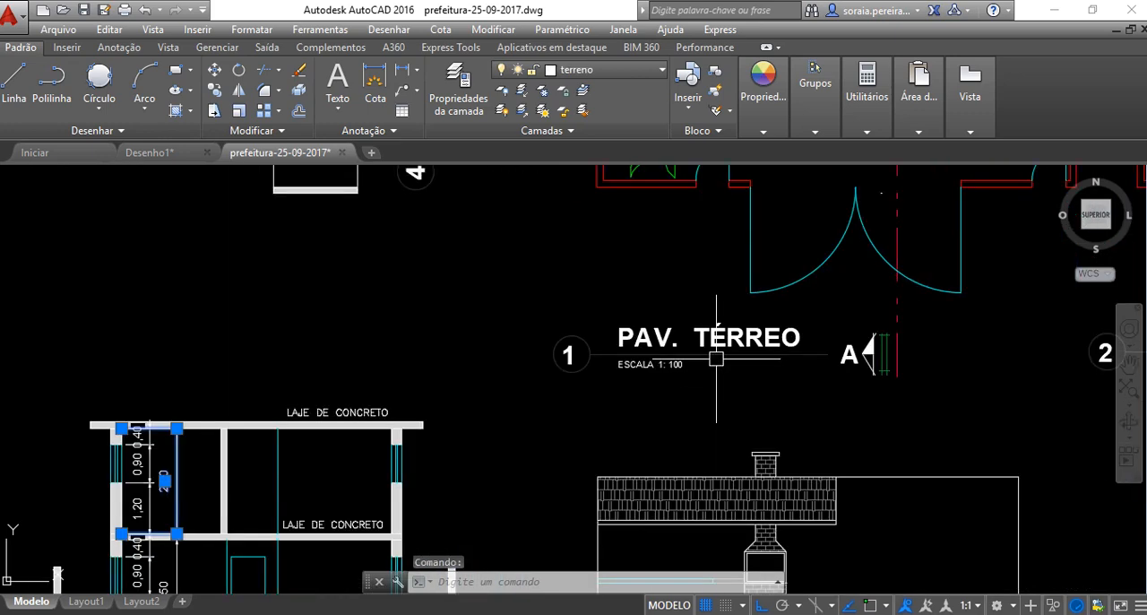
scroll(716, 358, down, 6)
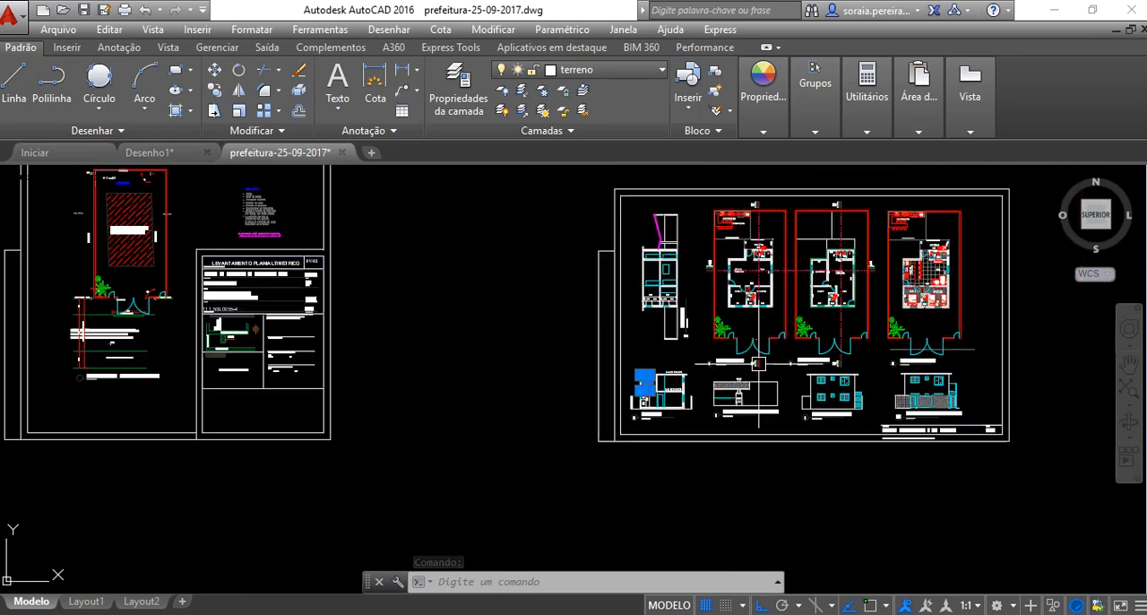
middle_drag(813, 315, 621, 314)
scroll(701, 342, up, 2)
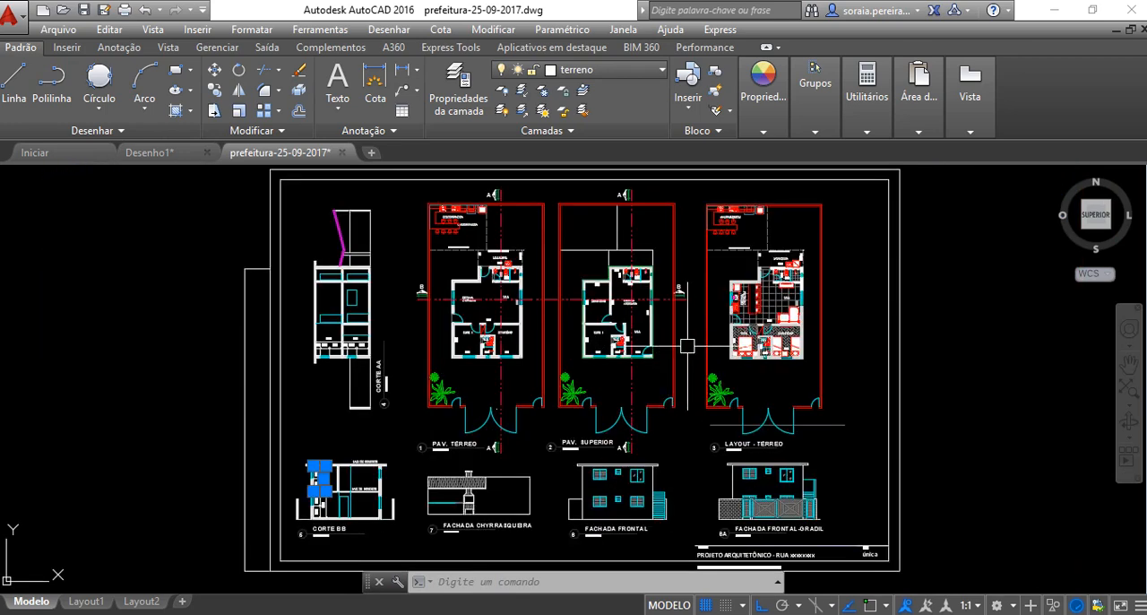
Survey all the project sheets in model space and examine the bedrooms and W.C. in the Layout - Térreo plan
mouse_move(701, 341)
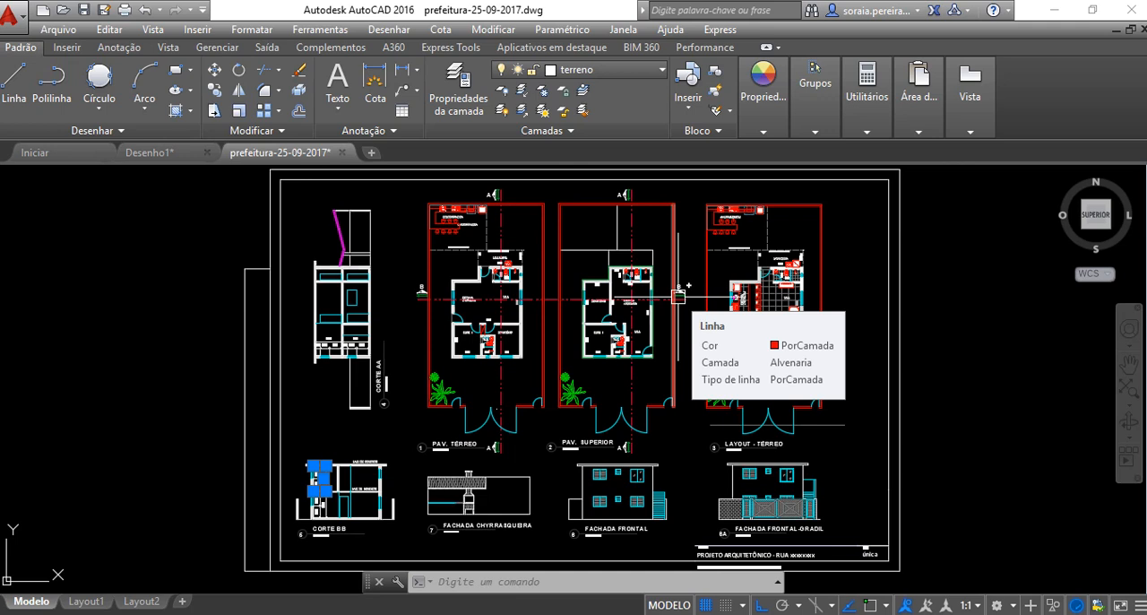
scroll(679, 296, down, 5)
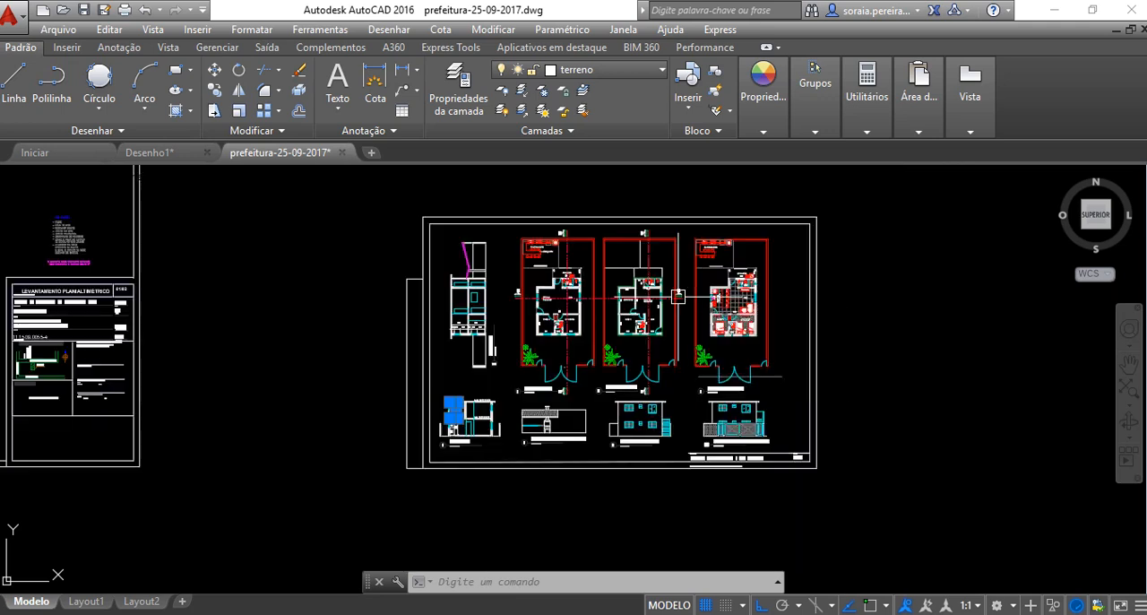
scroll(707, 313, down, 2)
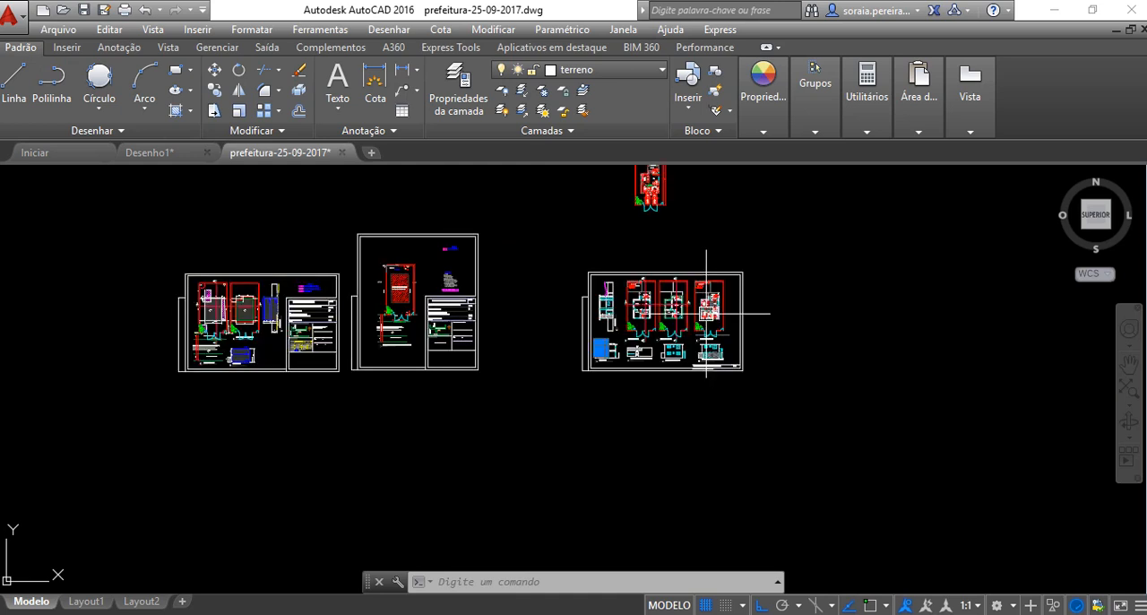
scroll(707, 314, down, 5)
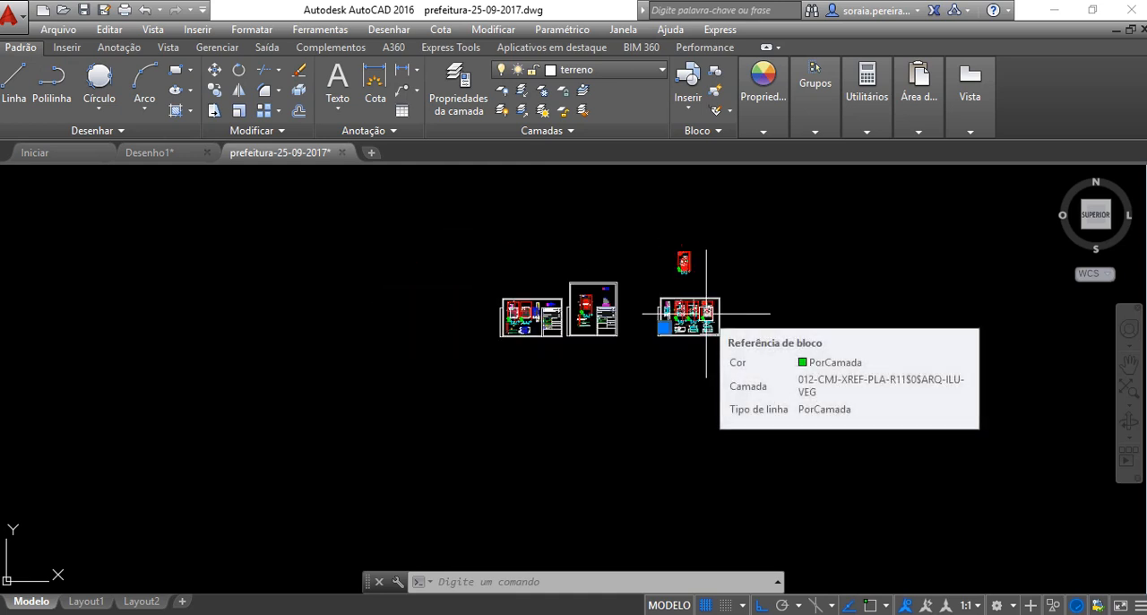
scroll(708, 314, down, 3)
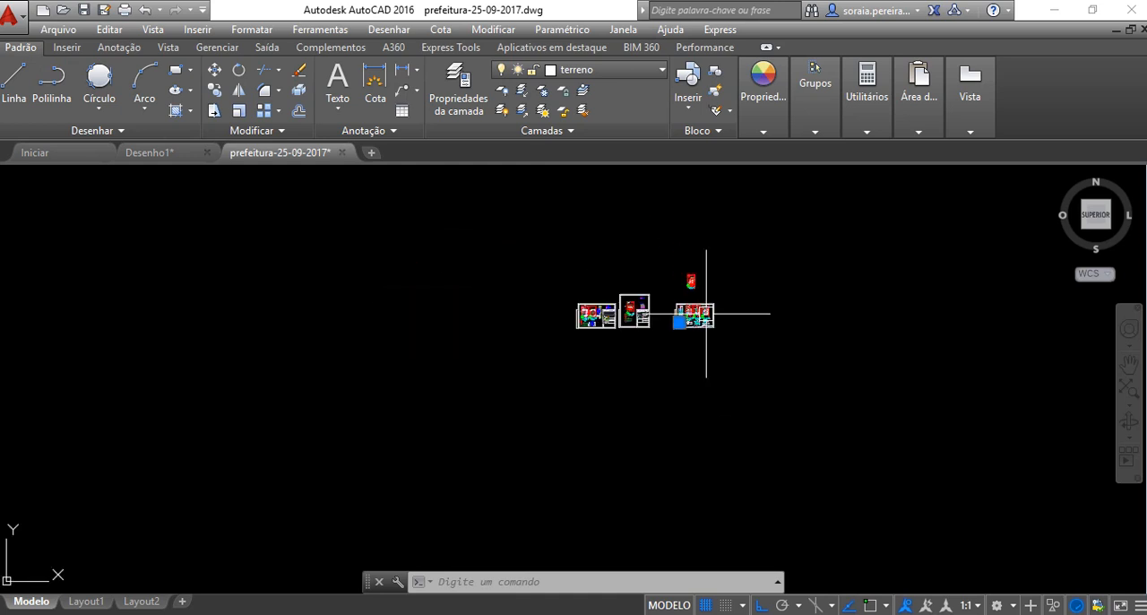
scroll(707, 314, up, 10)
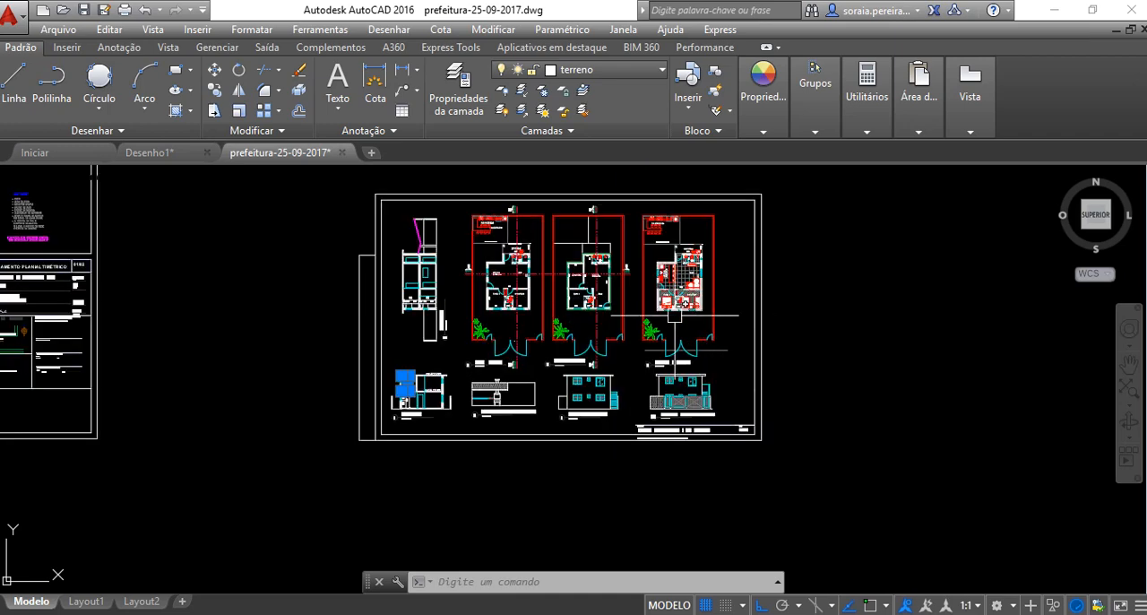
scroll(674, 316, up, 8)
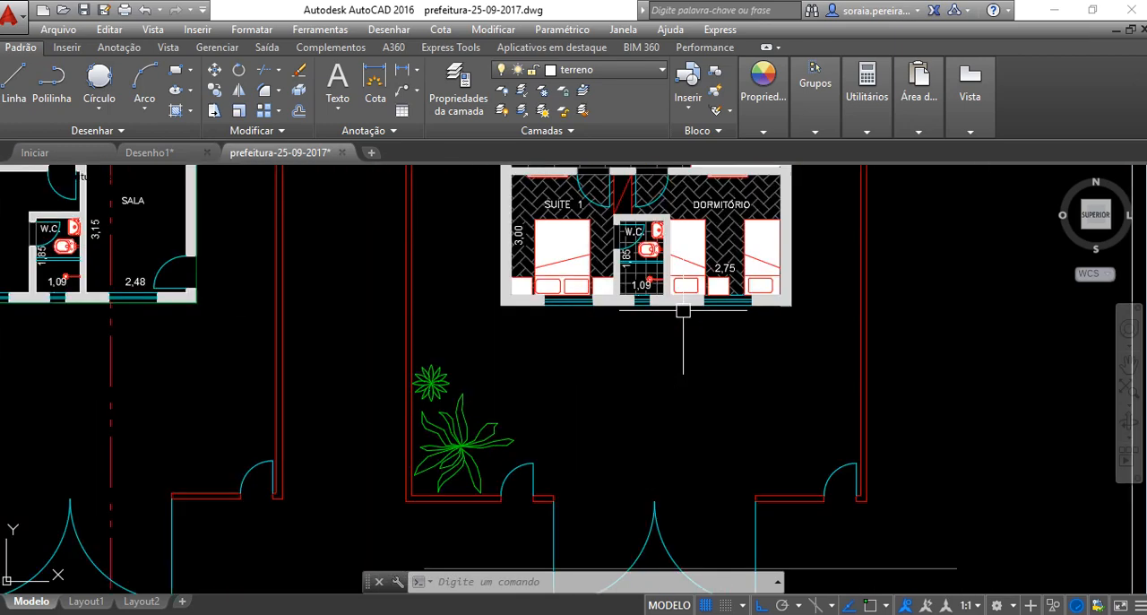
scroll(691, 270, up, 4)
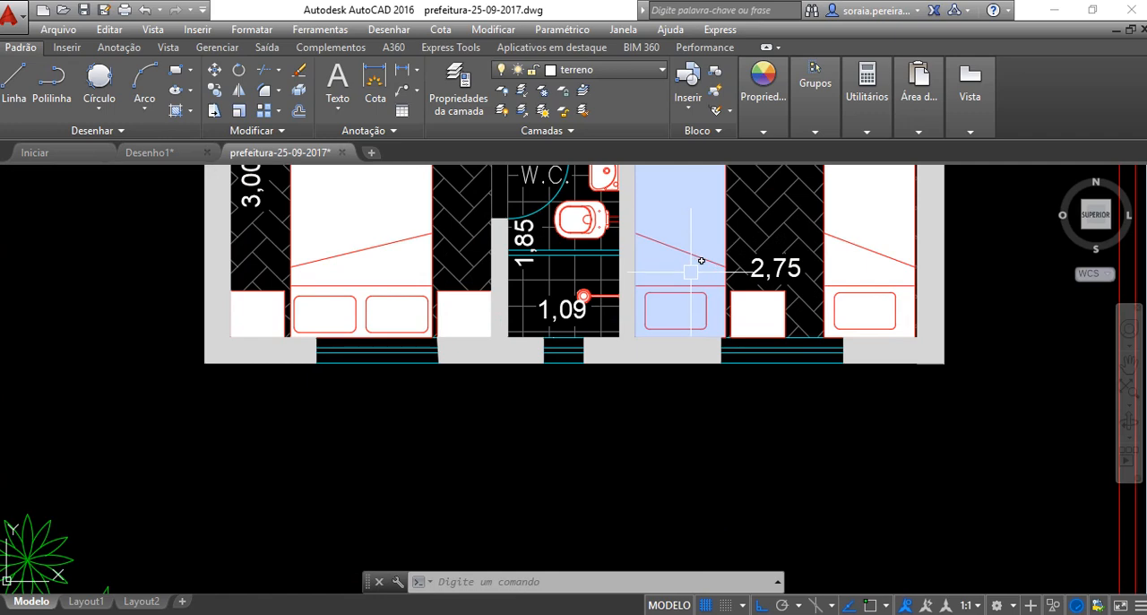
scroll(691, 270, down, 10)
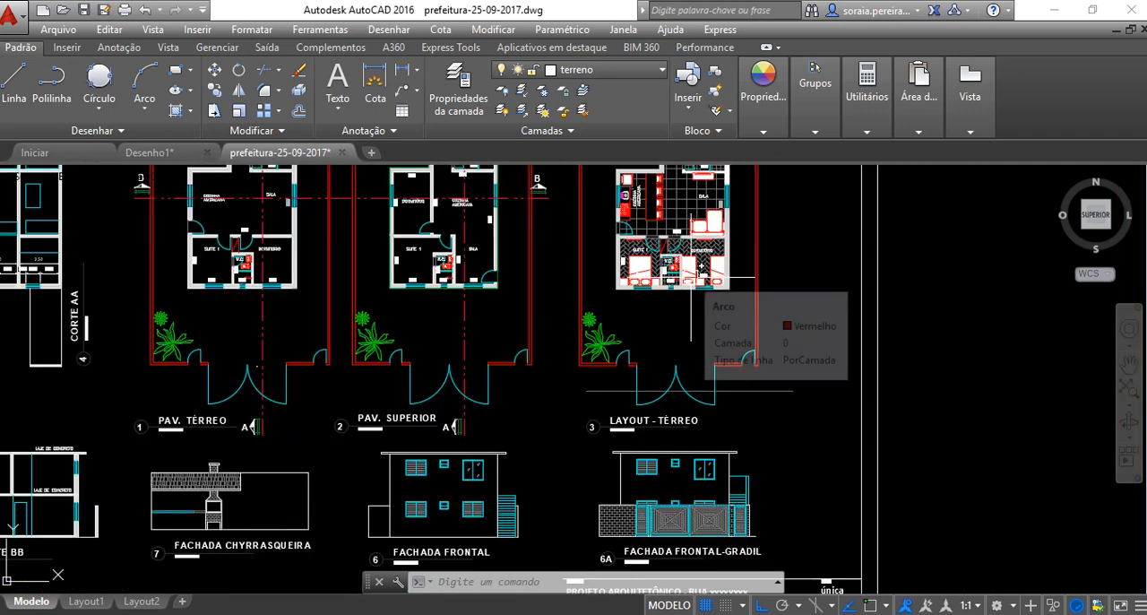
scroll(673, 315, down, 2)
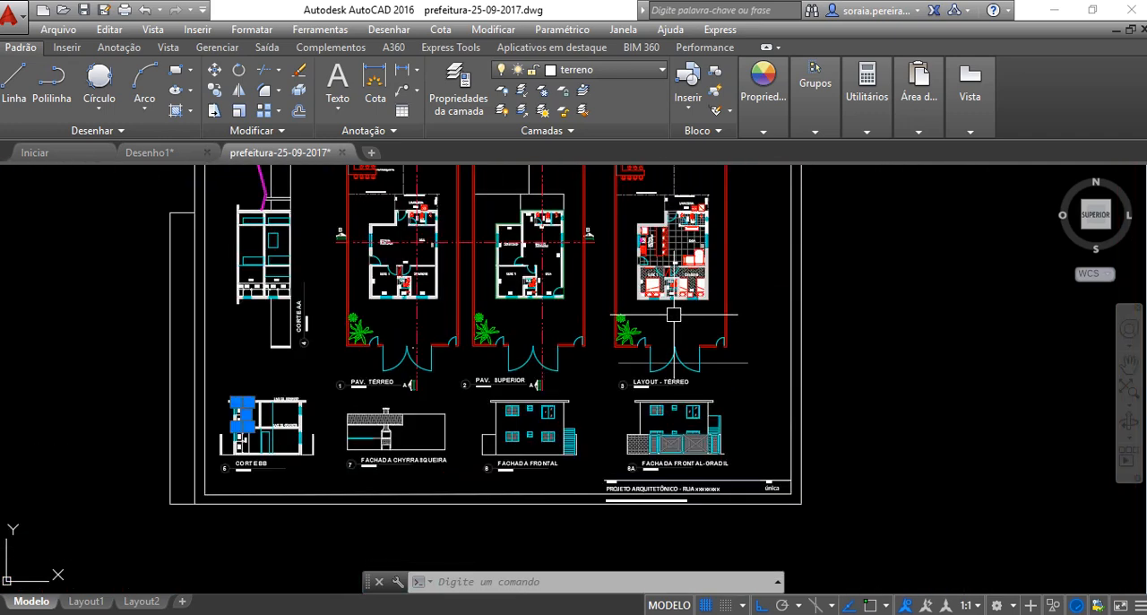
Examine the kitchen, living room, W.C. and laundry details in the Layout - Térreo plan
middle_drag(673, 314, 663, 439)
scroll(668, 373, up, 4)
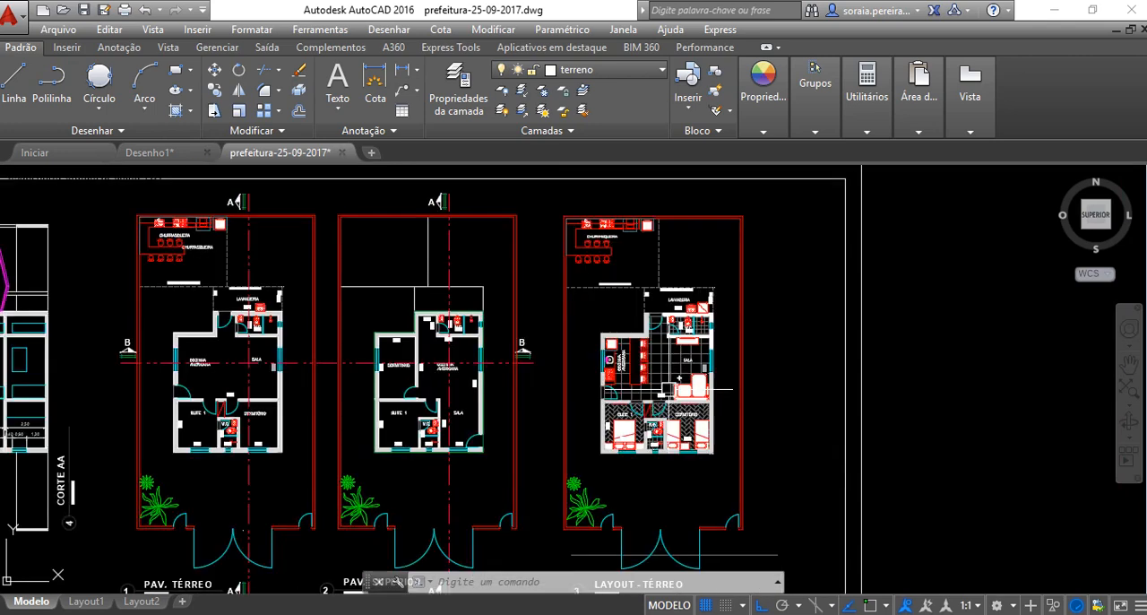
scroll(660, 359, up, 5)
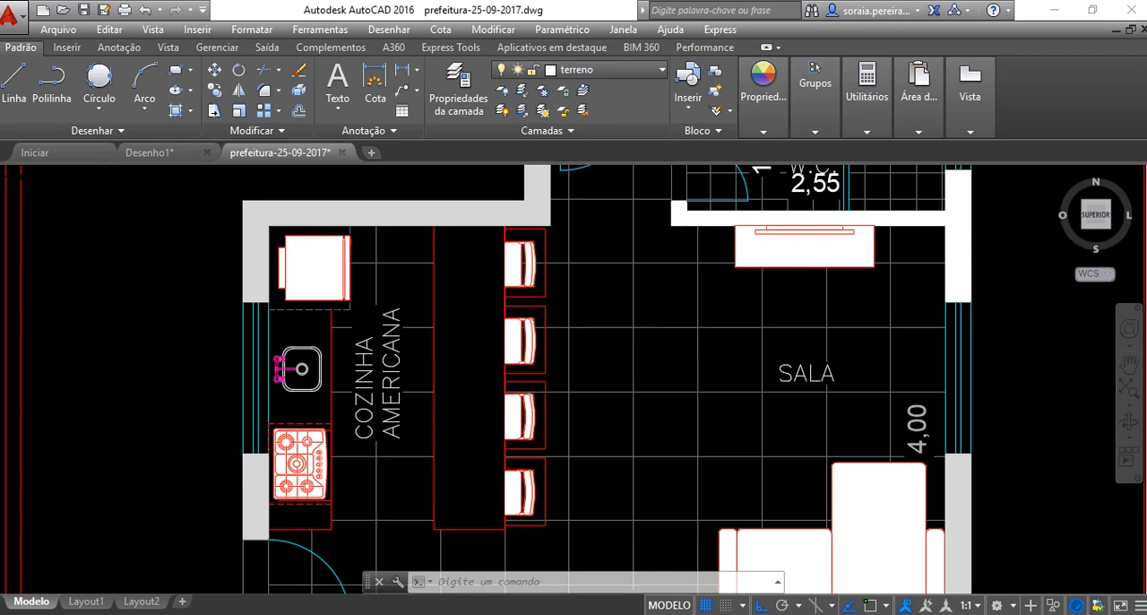
scroll(484, 313, up, 2)
middle_drag(738, 220, 605, 455)
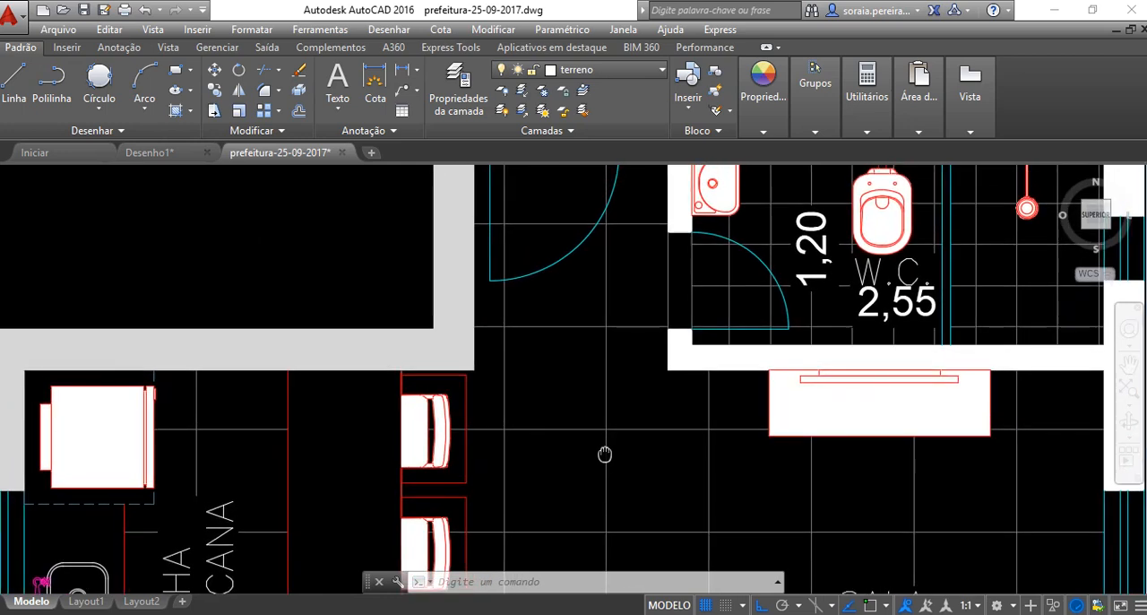
mouse_move(754, 229)
middle_down()
mouse_move(606, 354)
mouse_move(590, 457)
middle_up()
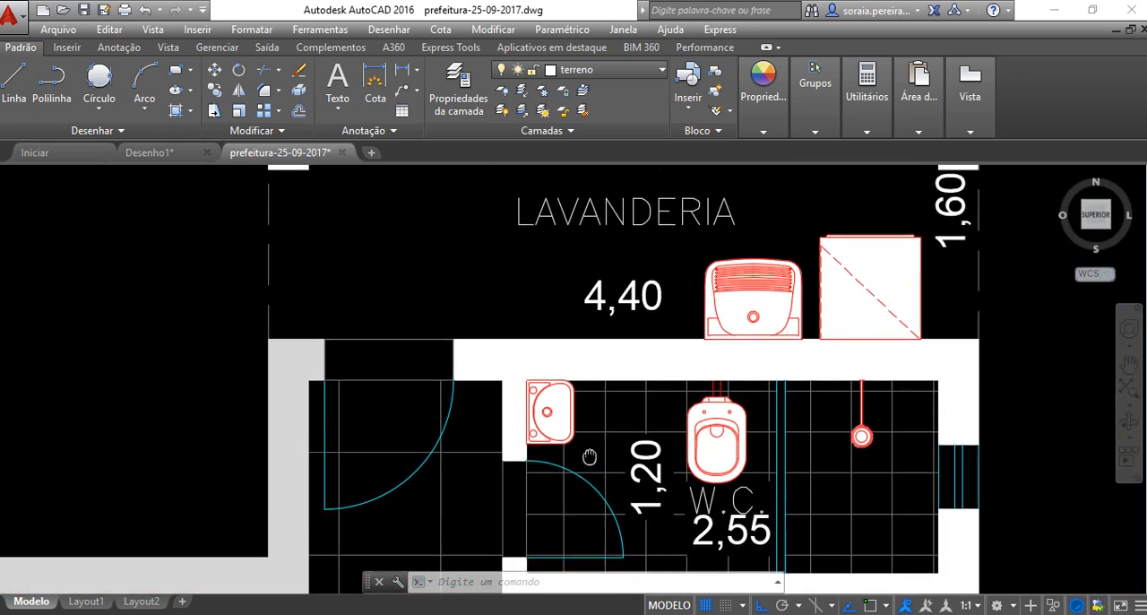
Examine the laundry and barbecue areas of the Layout - Térreo plan, compare it with the neighbouring floor plans, and survey the whole sheet
middle_drag(587, 269, 594, 426)
scroll(578, 269, down, 2)
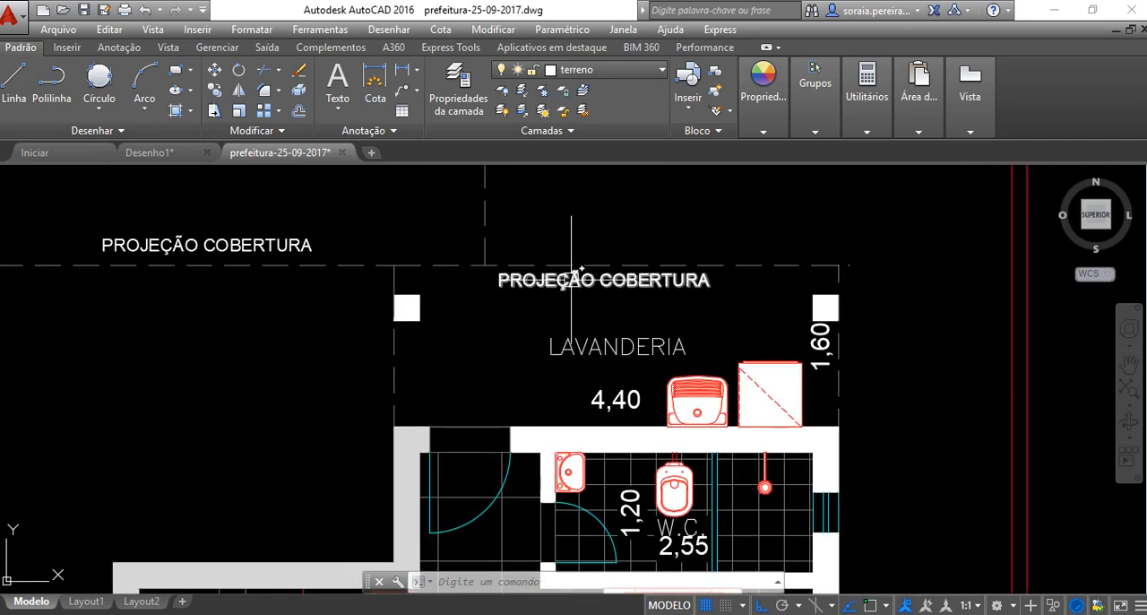
scroll(571, 269, down, 4)
mouse_move(538, 280)
middle_down()
mouse_move(622, 301)
mouse_move(658, 389)
middle_up()
scroll(650, 333, down, 2)
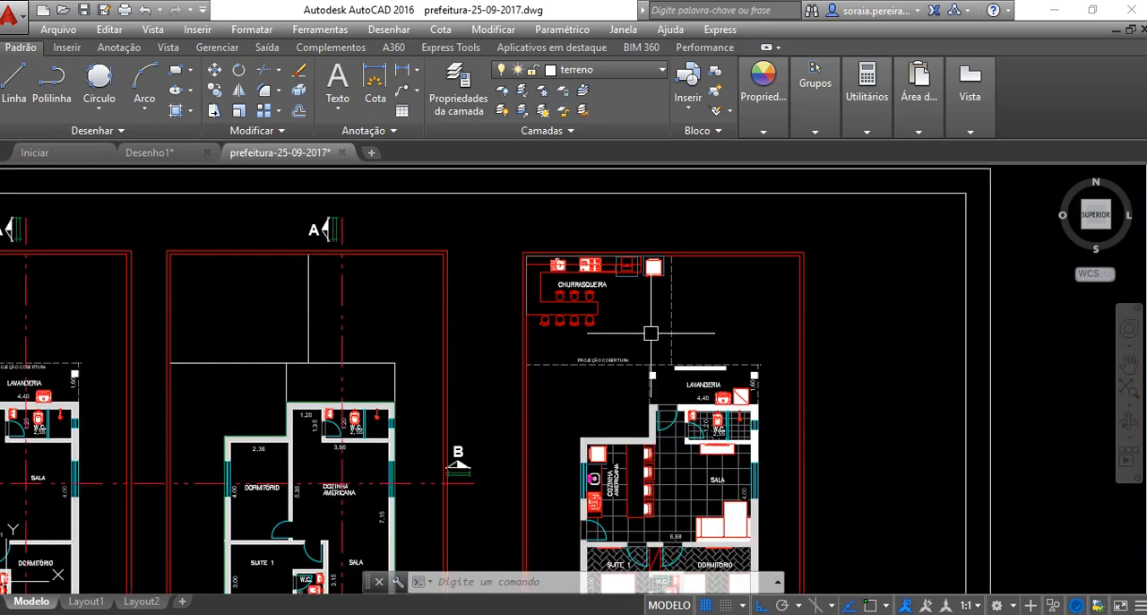
mouse_move(651, 333)
middle_down()
mouse_move(771, 296)
mouse_move(866, 285)
middle_up()
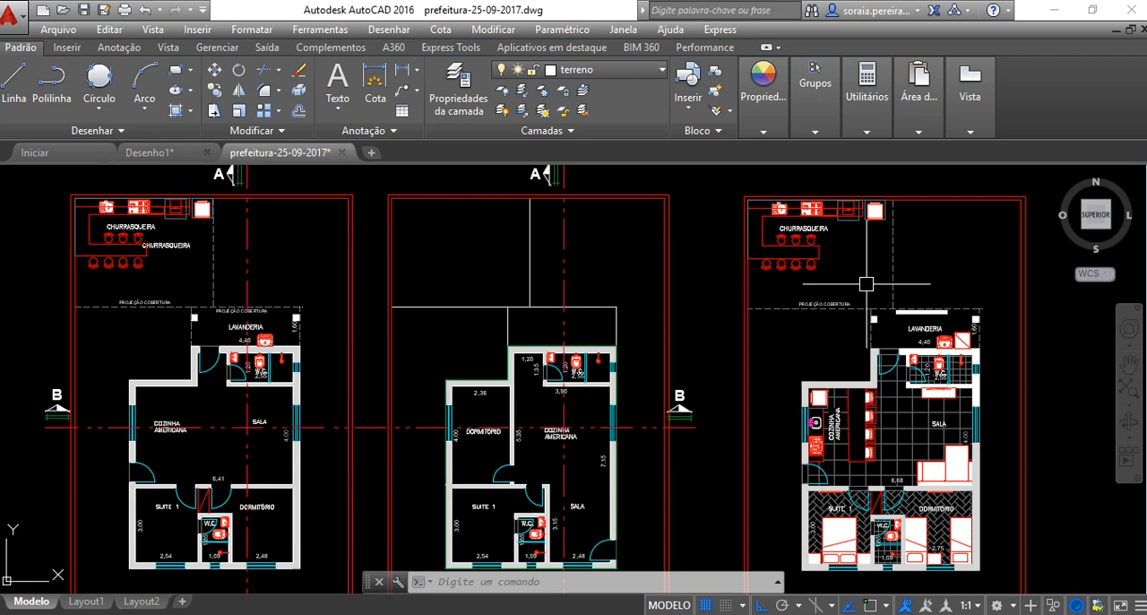
mouse_move(936, 191)
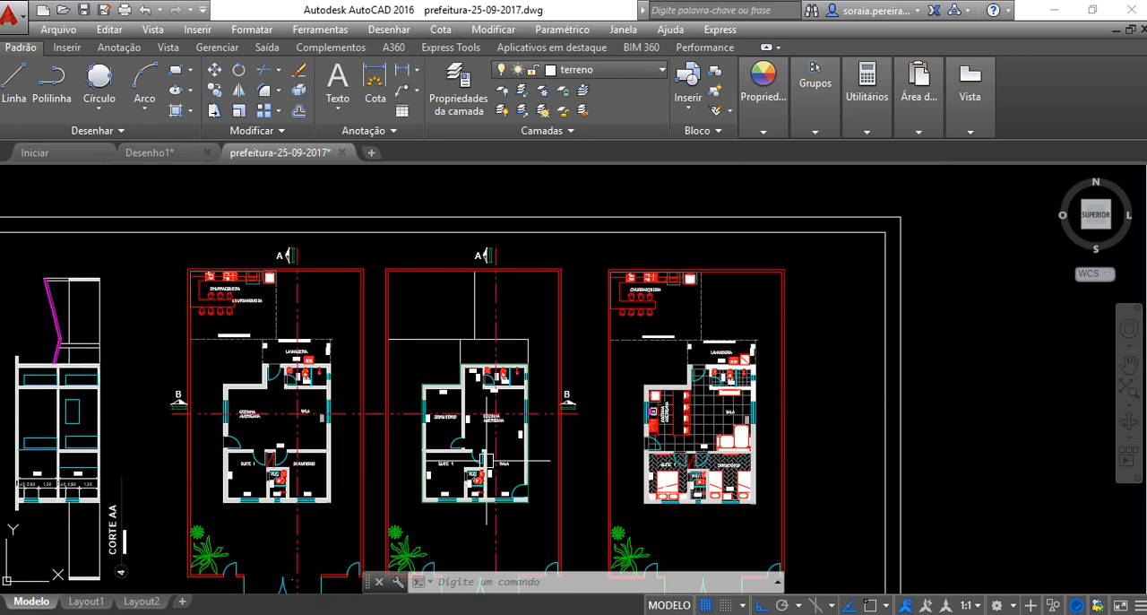
scroll(707, 346, down, 3)
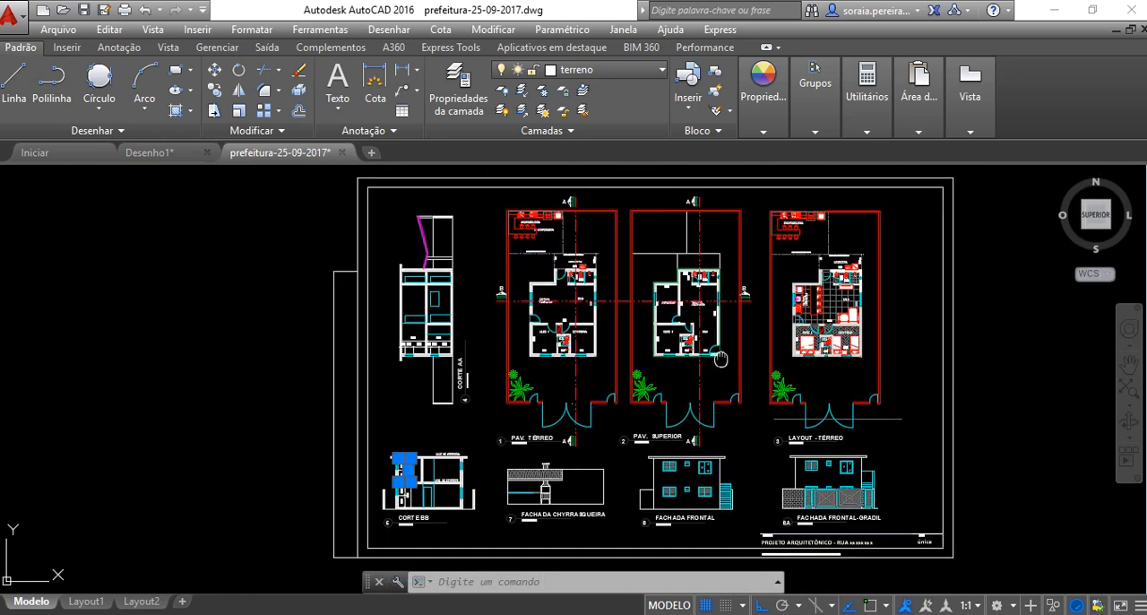
middle_drag(721, 357, 667, 363)
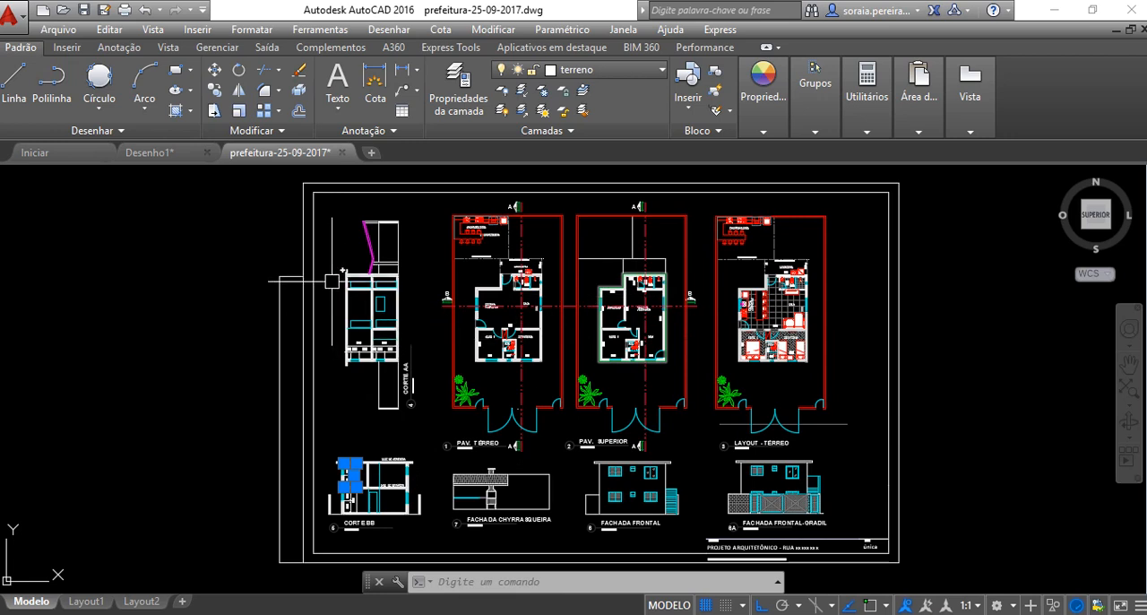
In the Desenho1 drawing, draw an open zigzag chain of seven freehand line segments, the first about 916 units long at 20°
mouse_move(156, 160)
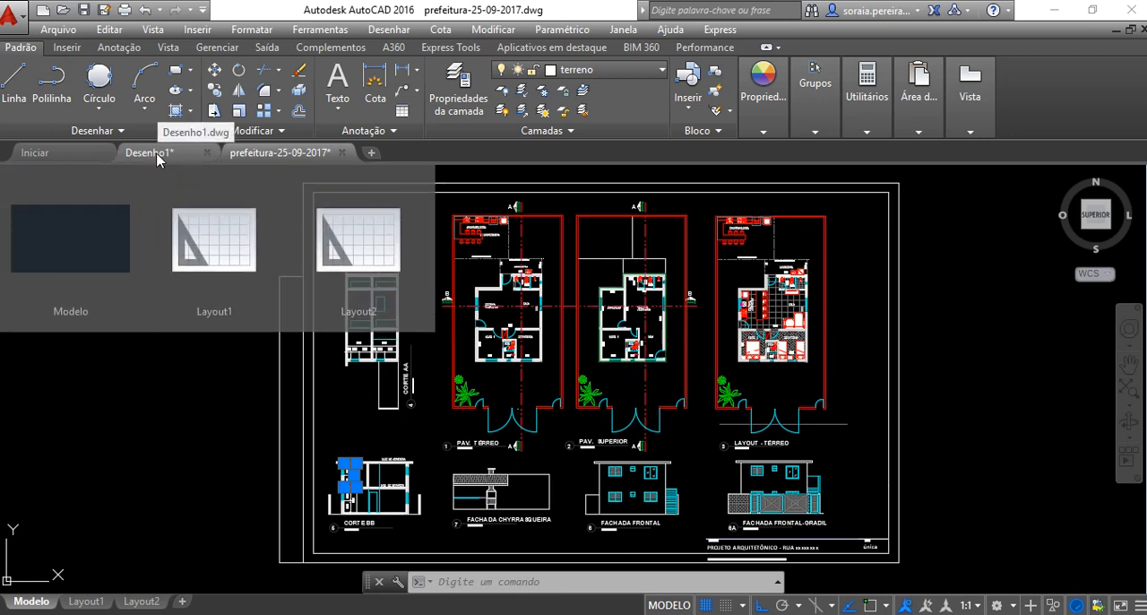
click(157, 156)
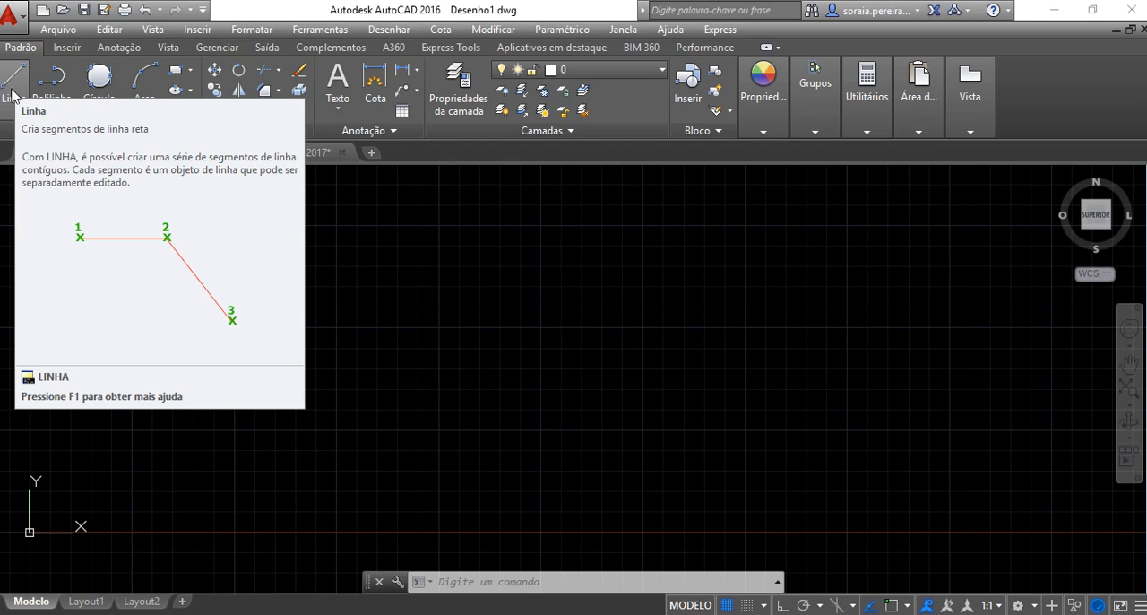
click(12, 94)
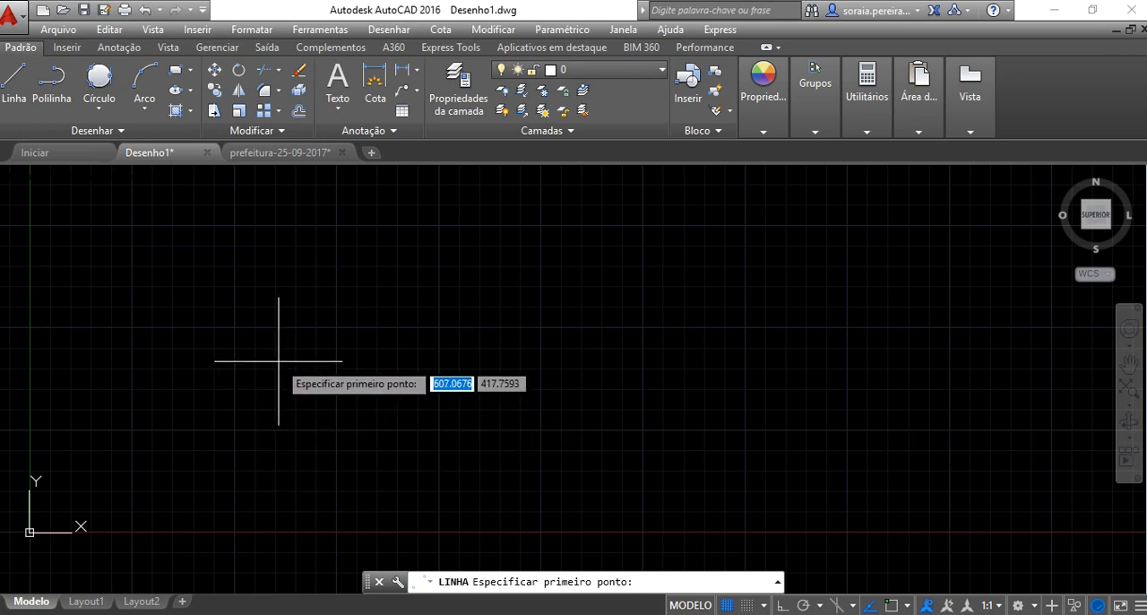
click(265, 408)
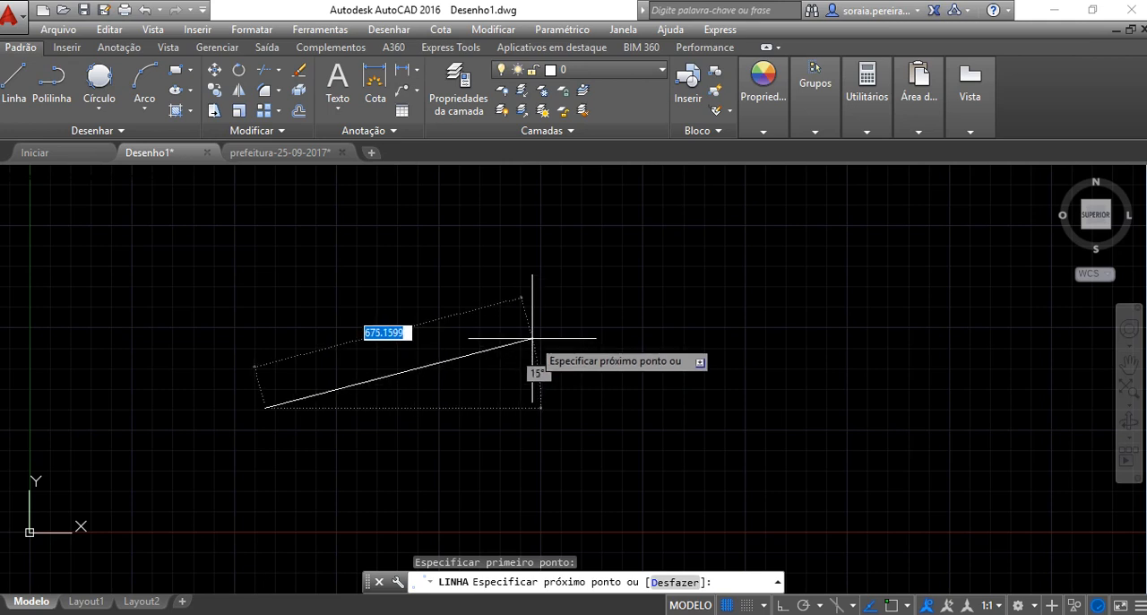
click(616, 277)
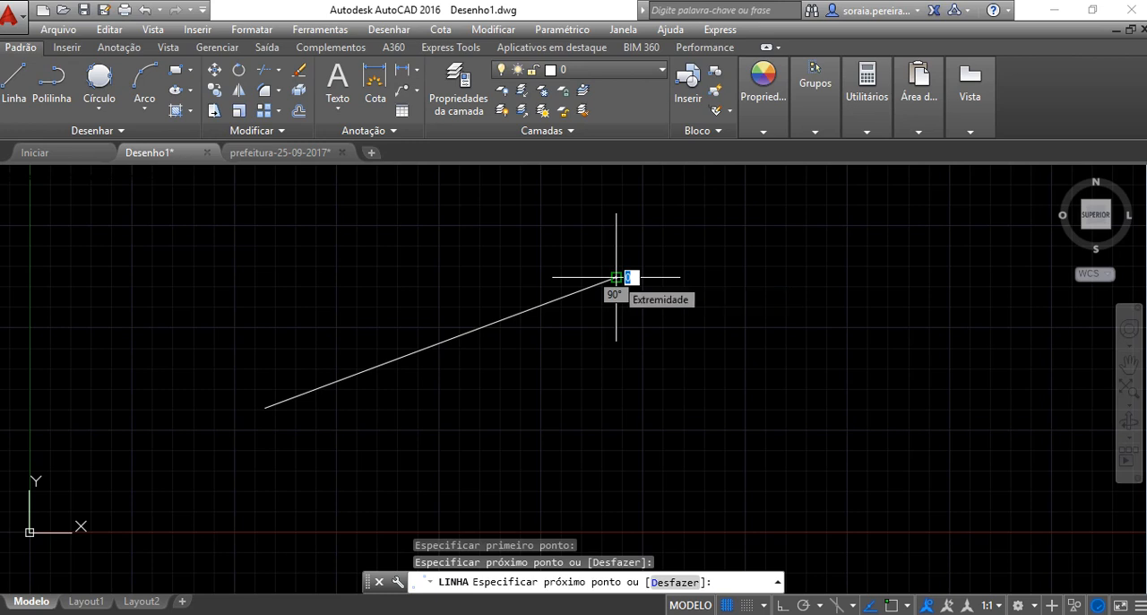
click(712, 396)
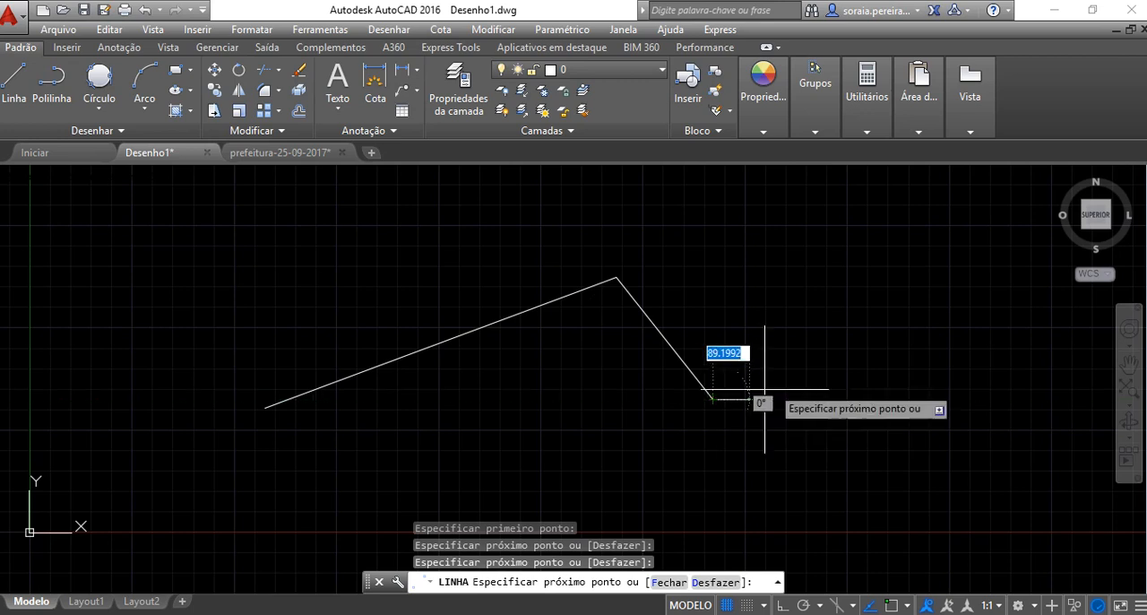
click(935, 296)
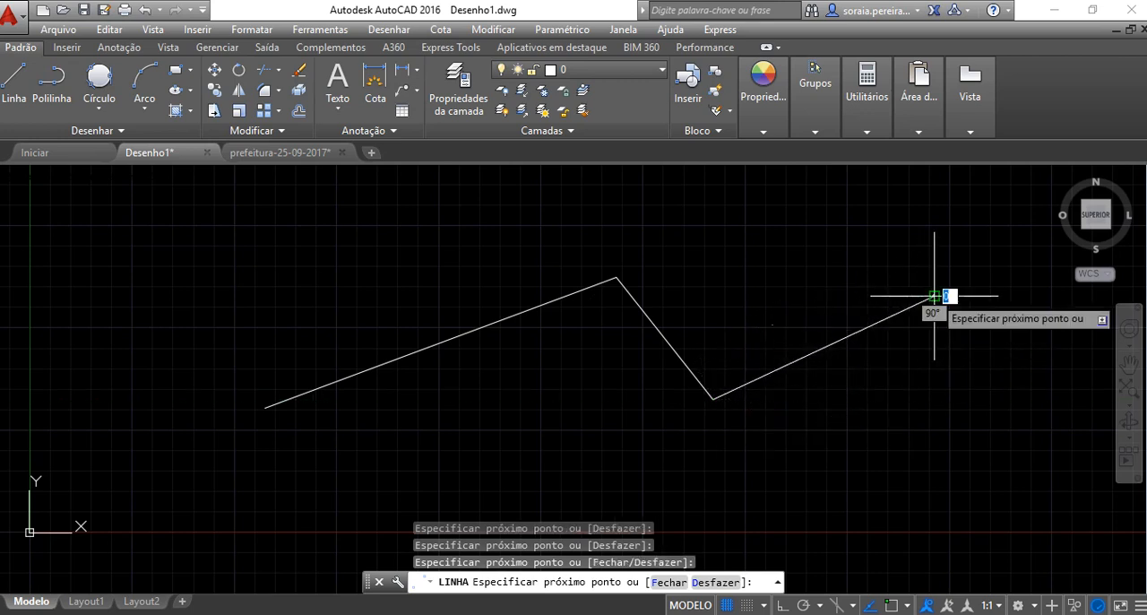
click(997, 433)
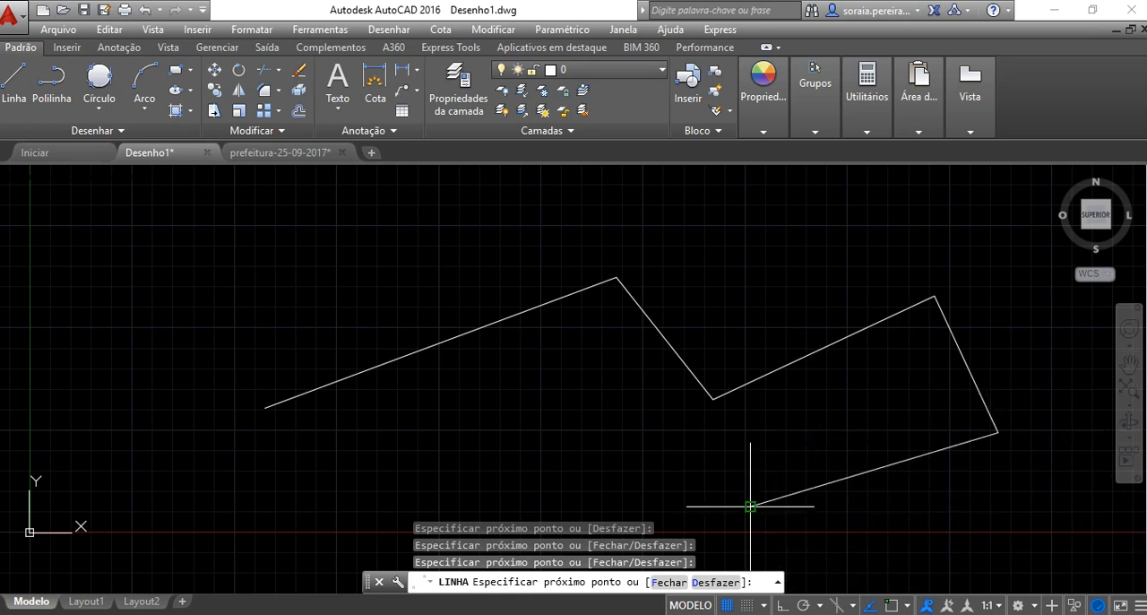
click(750, 507)
click(438, 421)
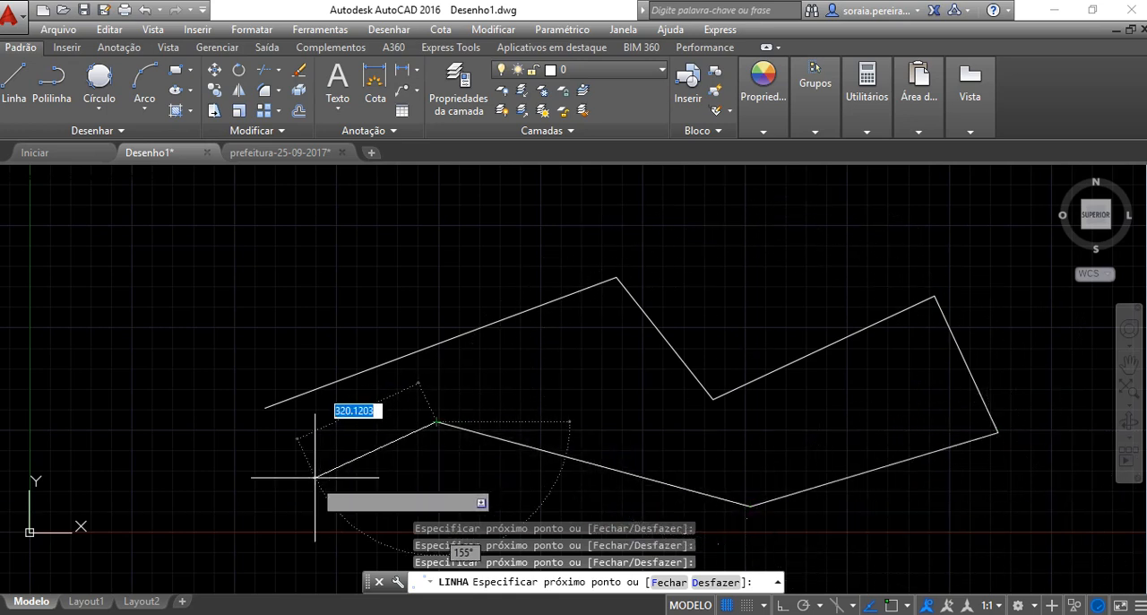
click(256, 488)
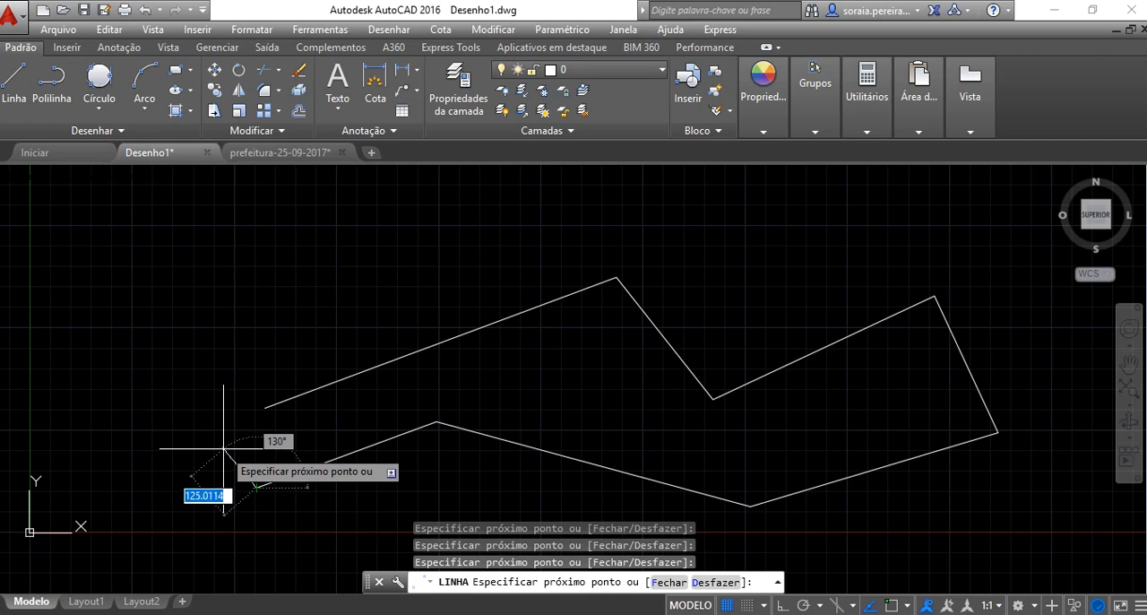
right_click(226, 449)
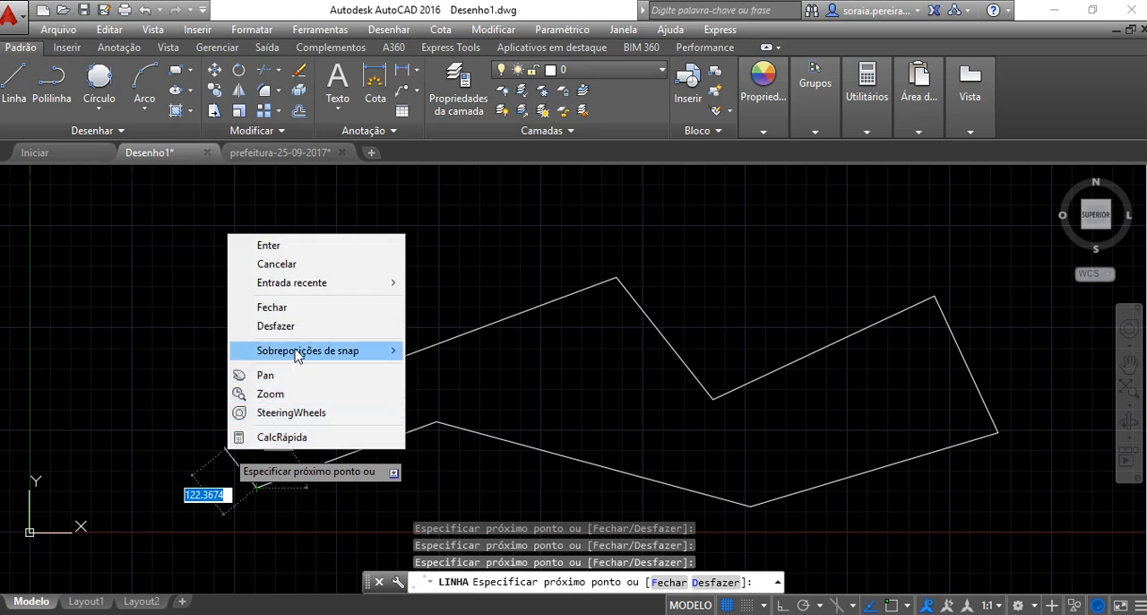
click(298, 247)
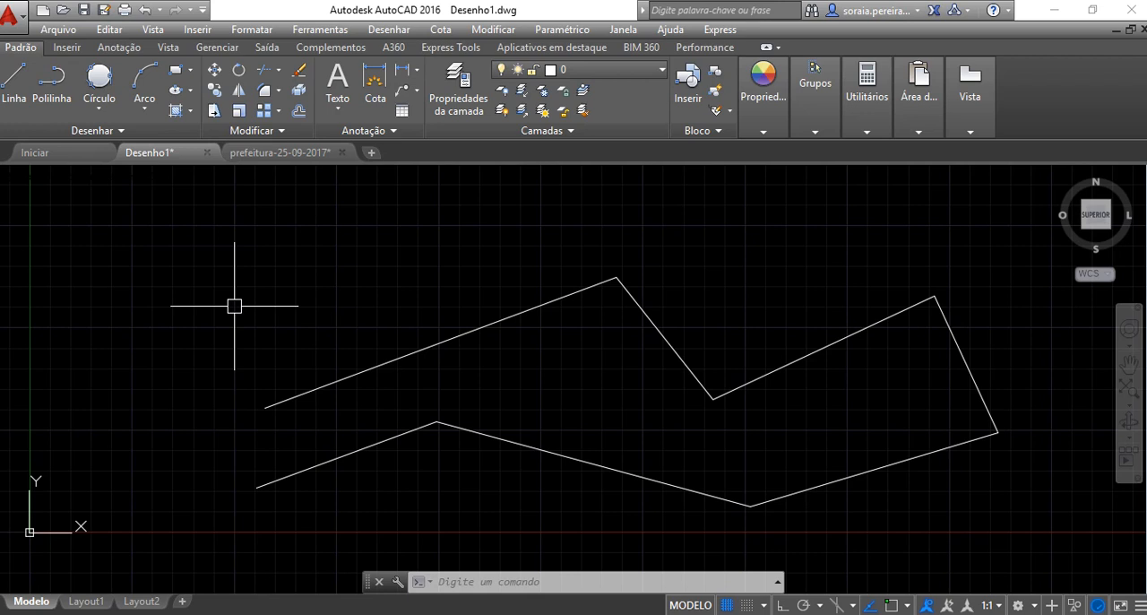
Start a stepped line up and left of the zigzag, with Ortho on, drawing 300 units rightward and 200 units upward
click(28, 104)
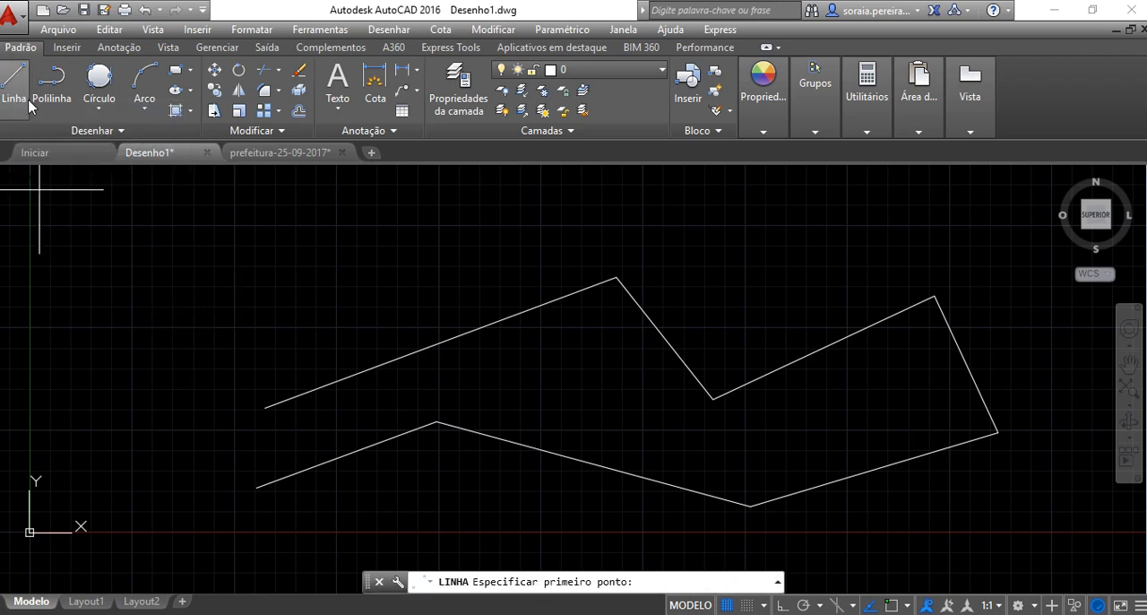
click(132, 326)
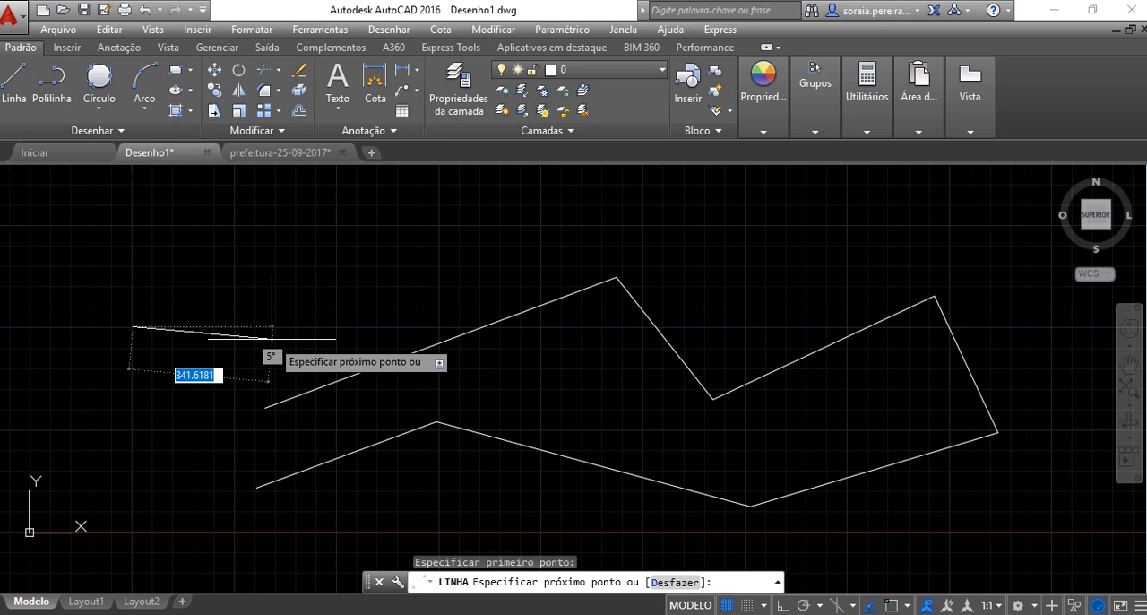
key(F8)
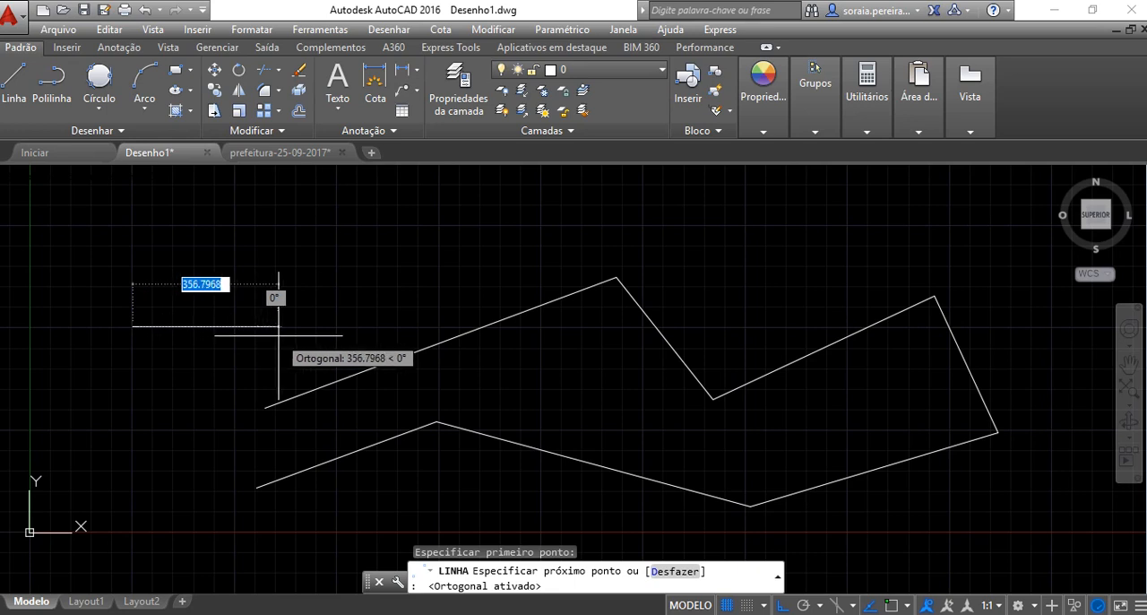
text(300)
key(Return)
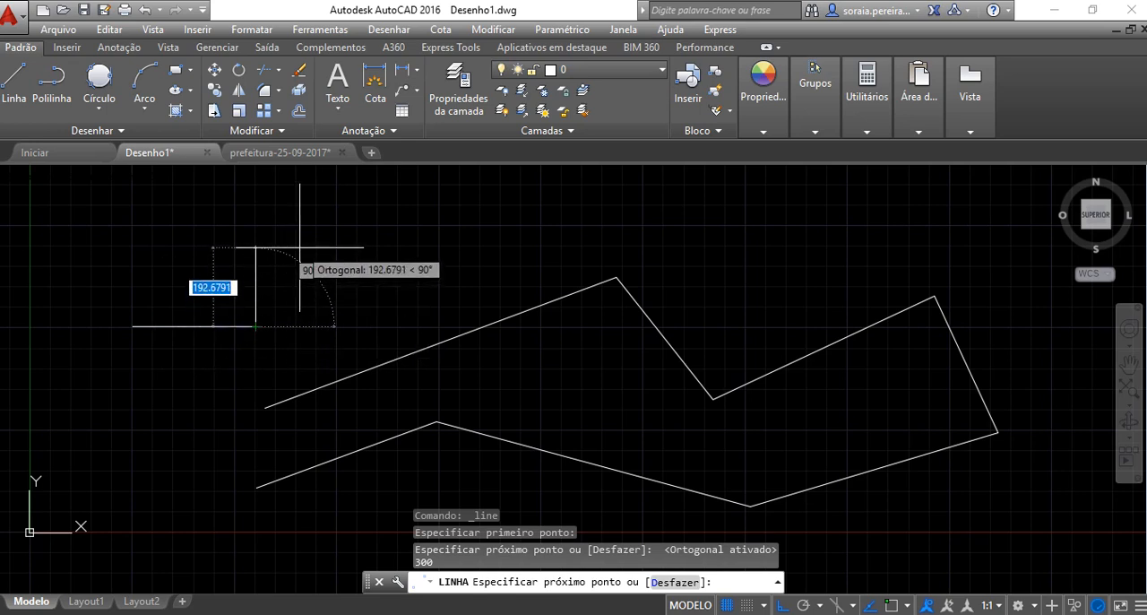
text(200)
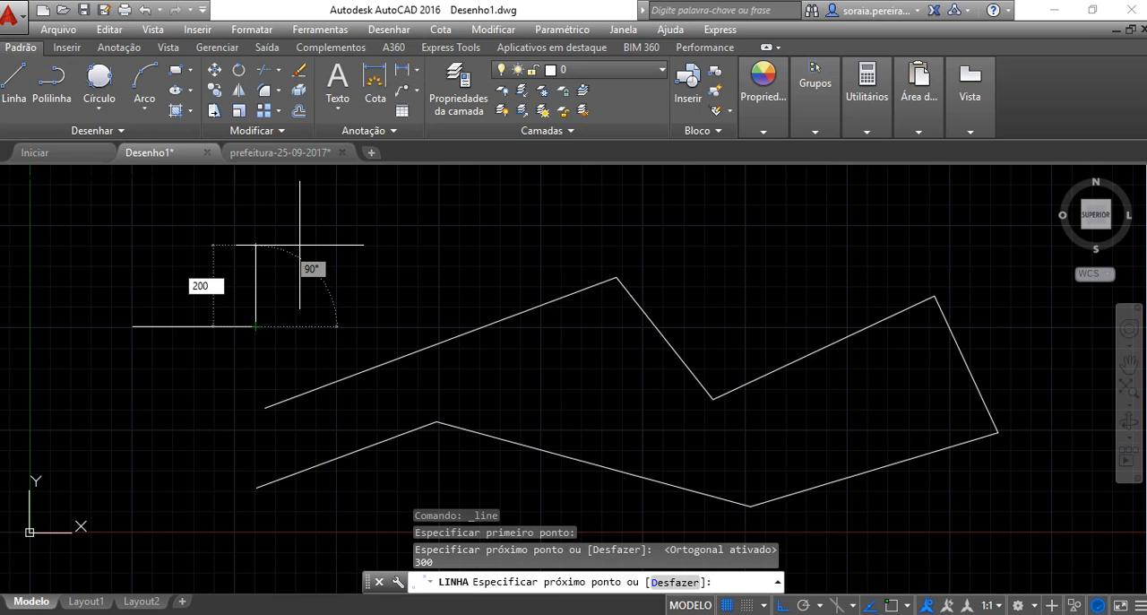
key(Return)
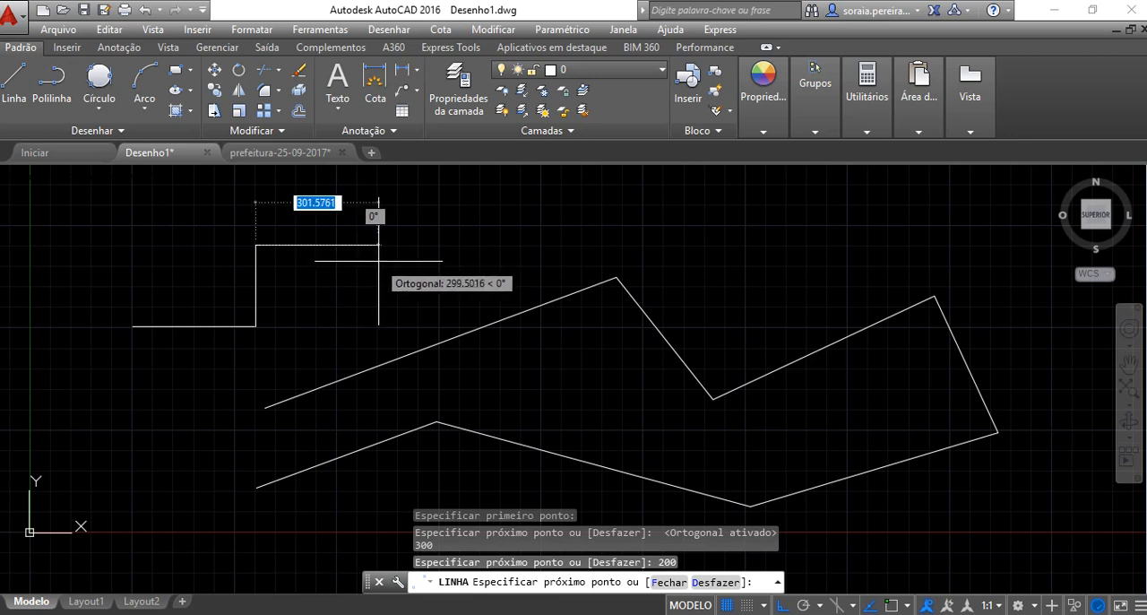
Continue the stepped line with segments of 600 units rightward, 150 units upward and 250 units rightward
text(600)
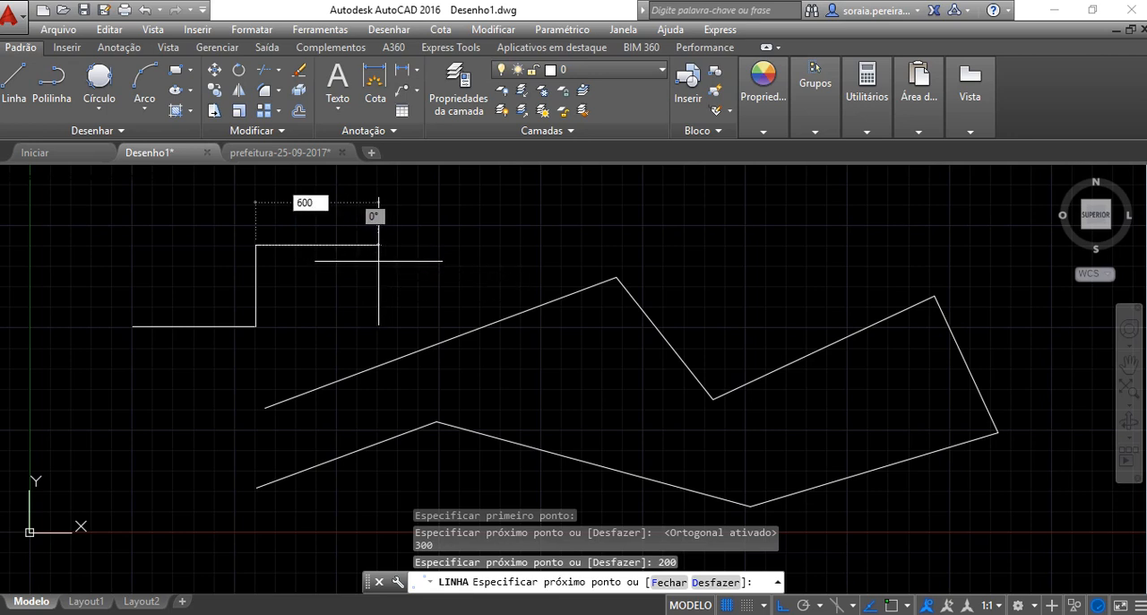
key(Return)
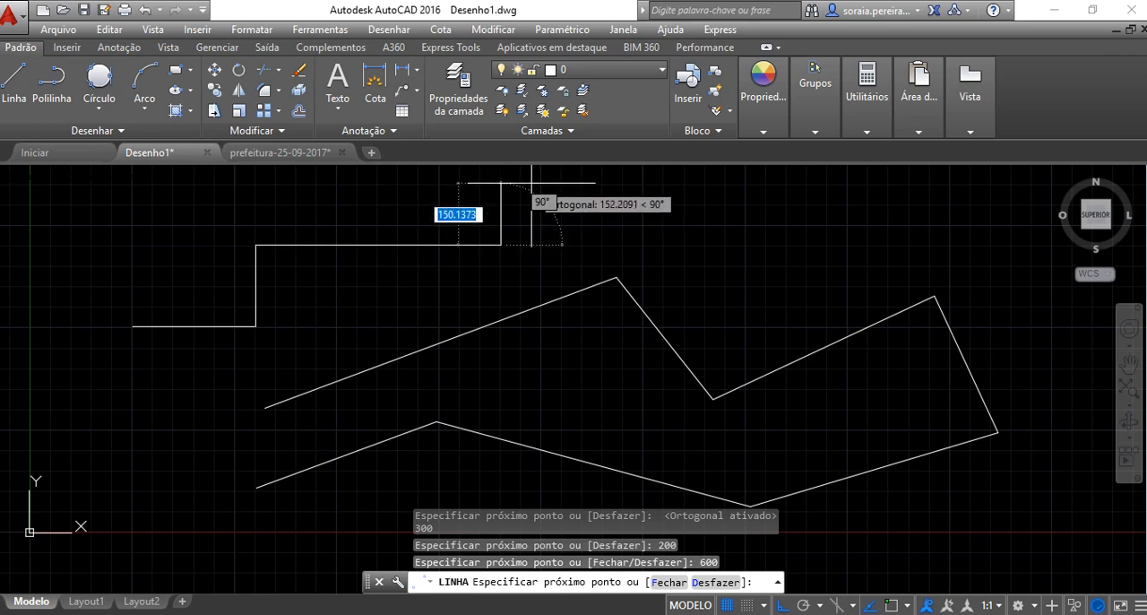
text(150)
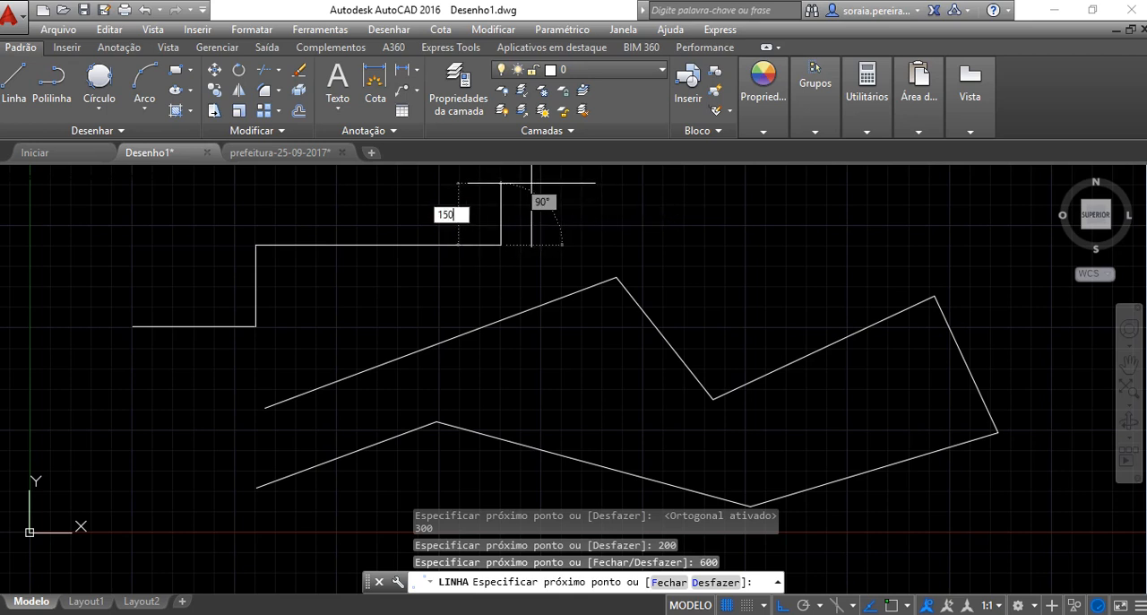
key(Return)
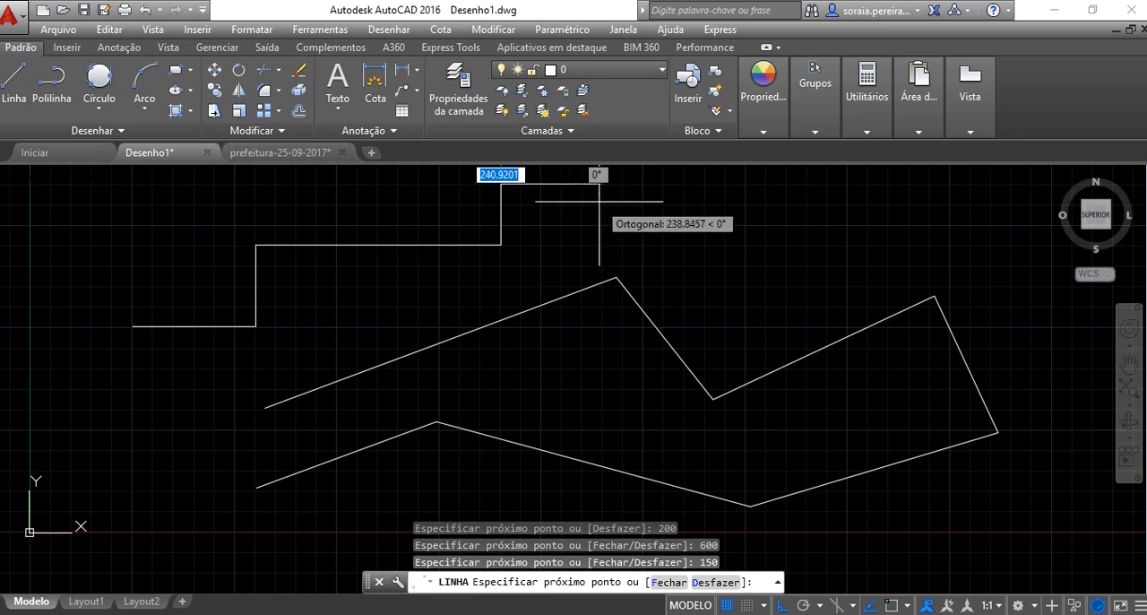
text(250)
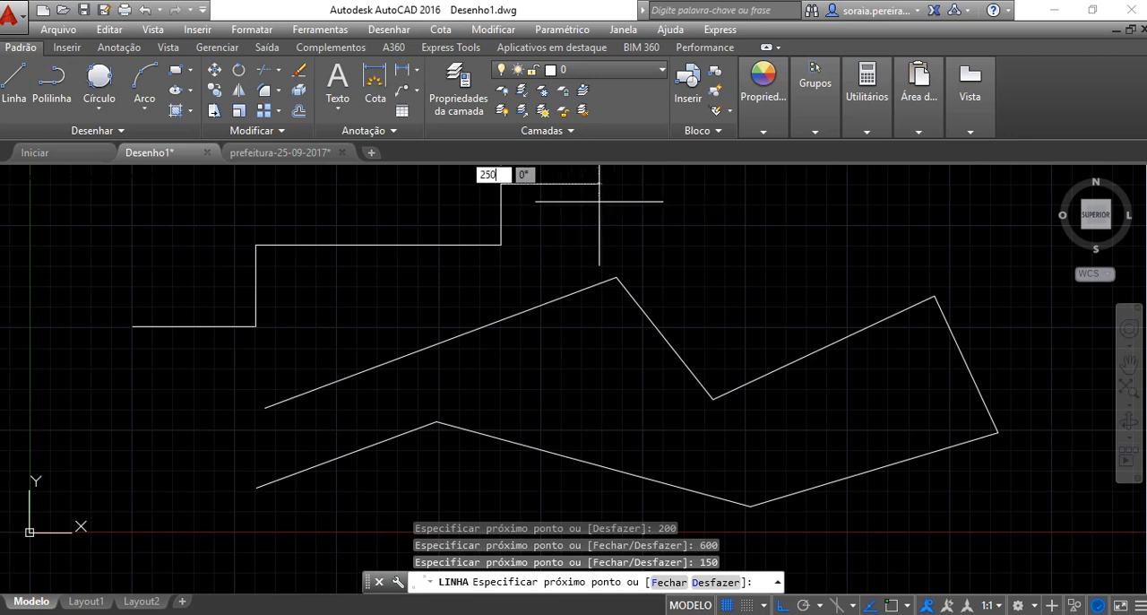
key(Return)
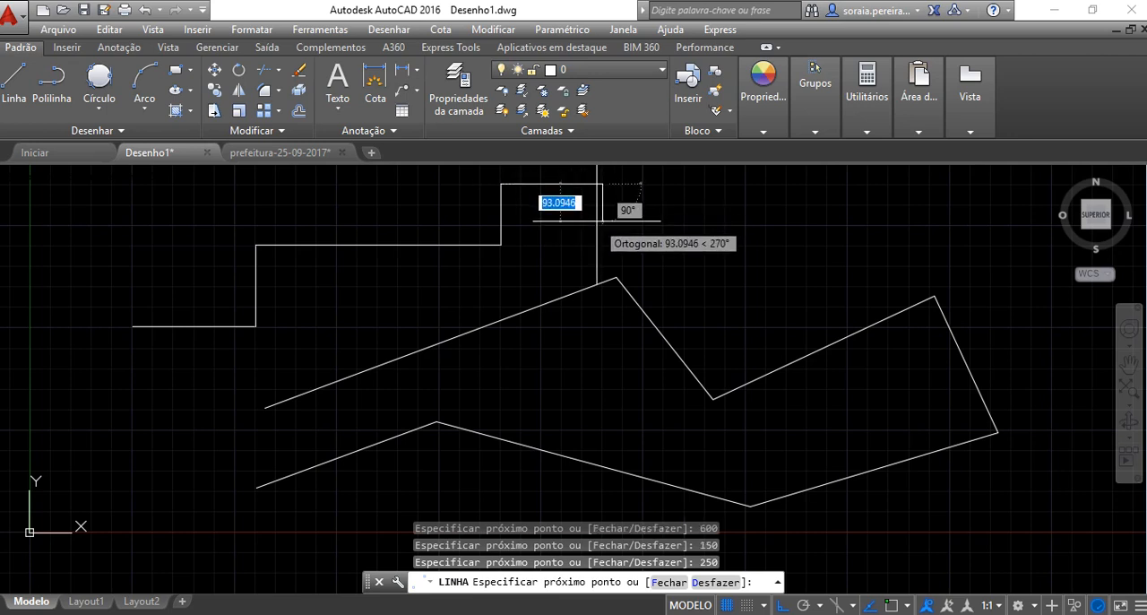
Finish the stepped line with segments of 100 units downward and 400 units rightward, plus a short freehand segment downward
text(100)
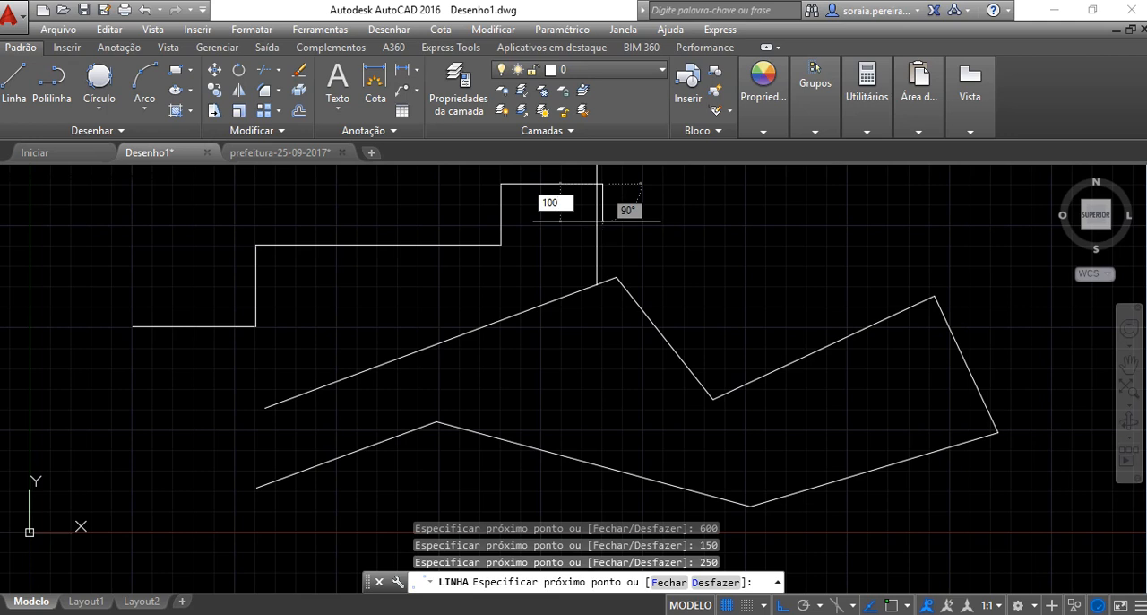
key(Return)
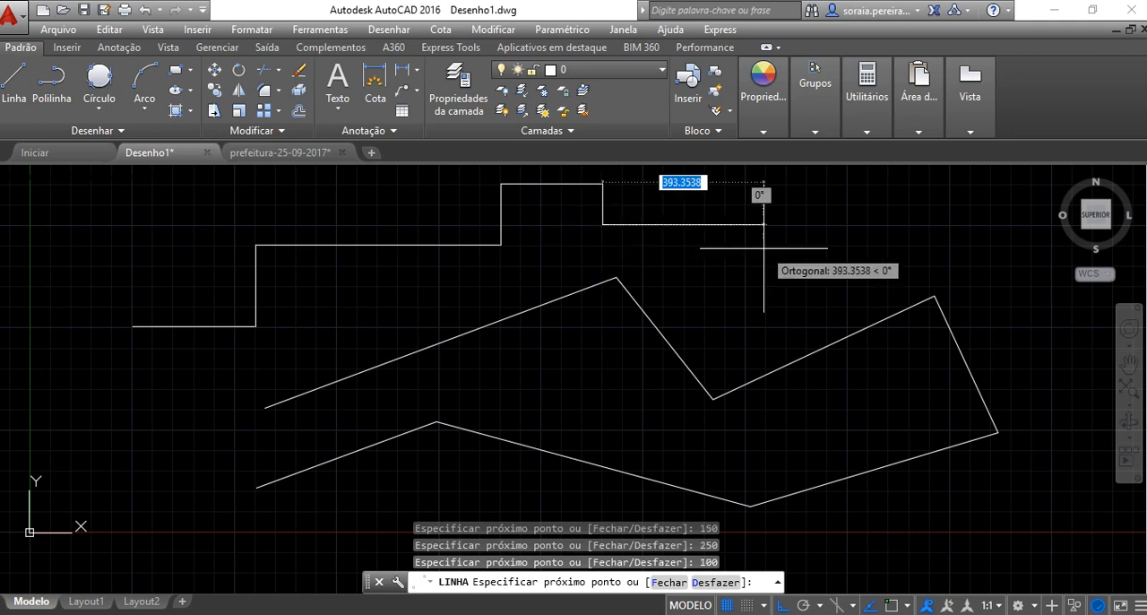
text(400)
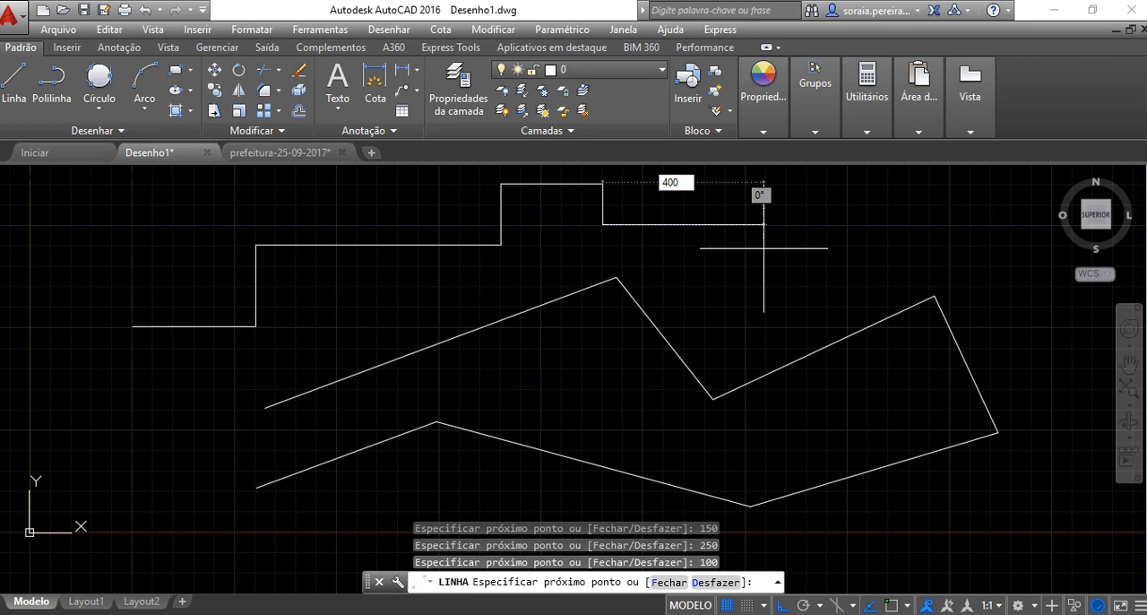
key(Return)
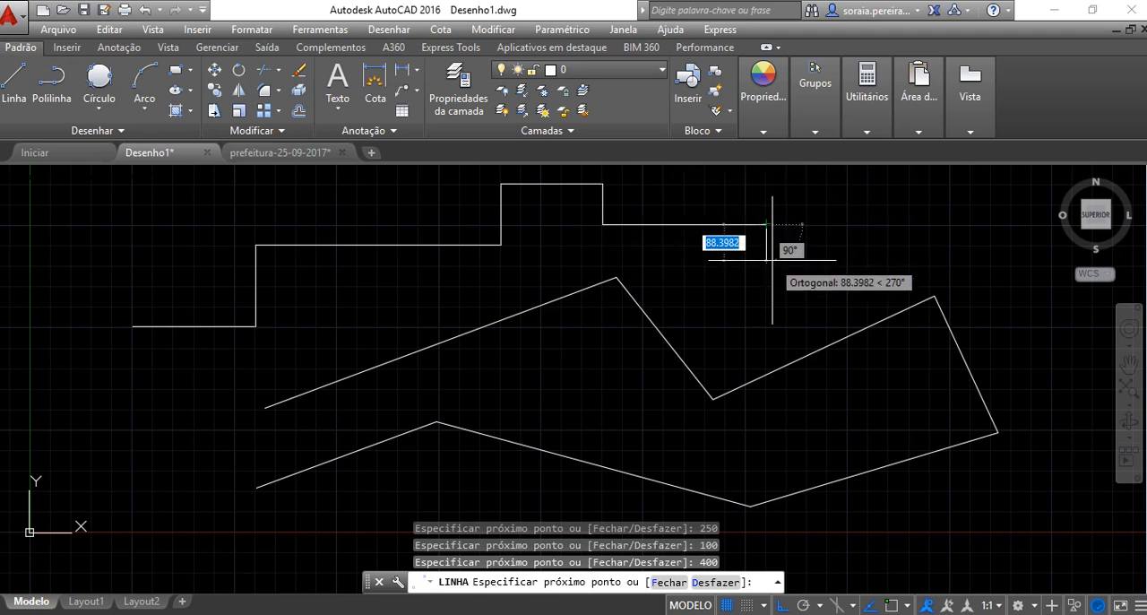
click(800, 272)
right_click(808, 254)
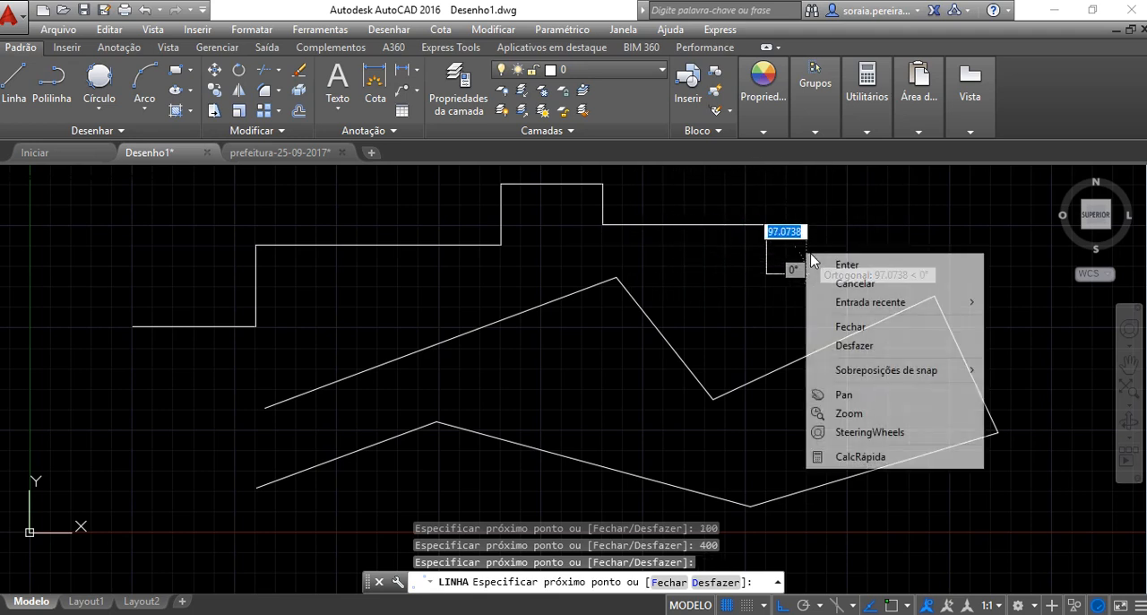
click(833, 264)
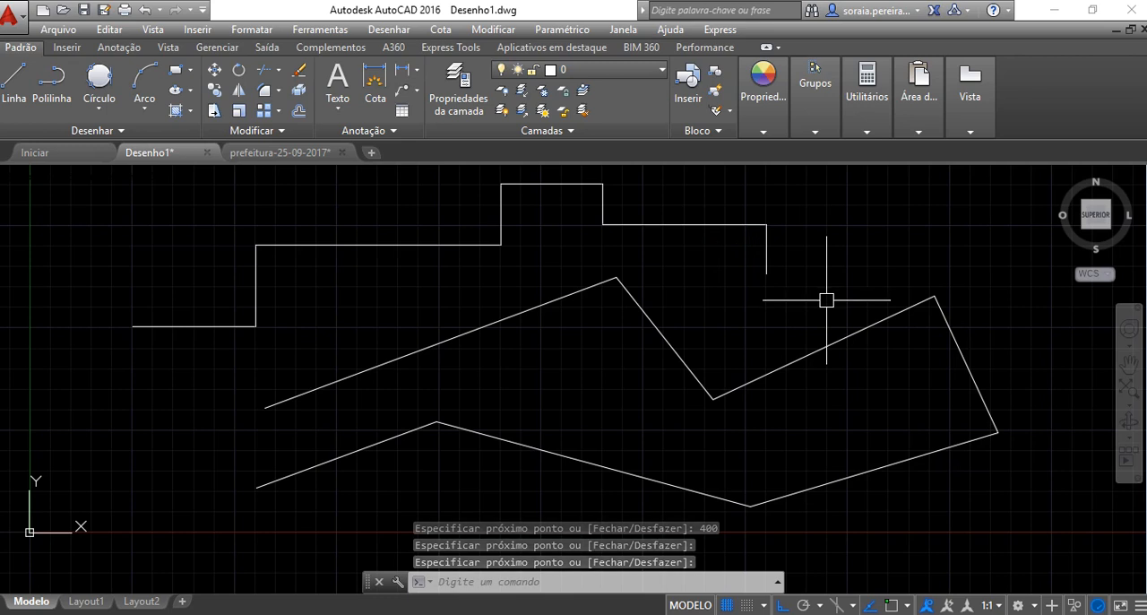
With Ortho off, draw a small closed four-sided shape of freehand lines just right of the stepped line's end
text(l)
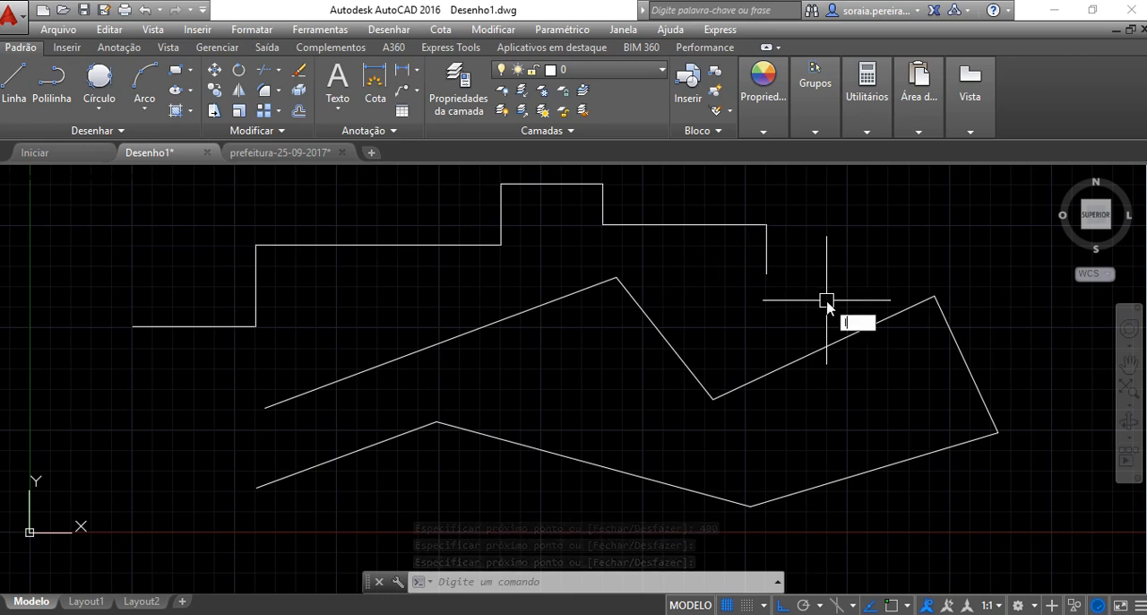
key(Return)
click(824, 253)
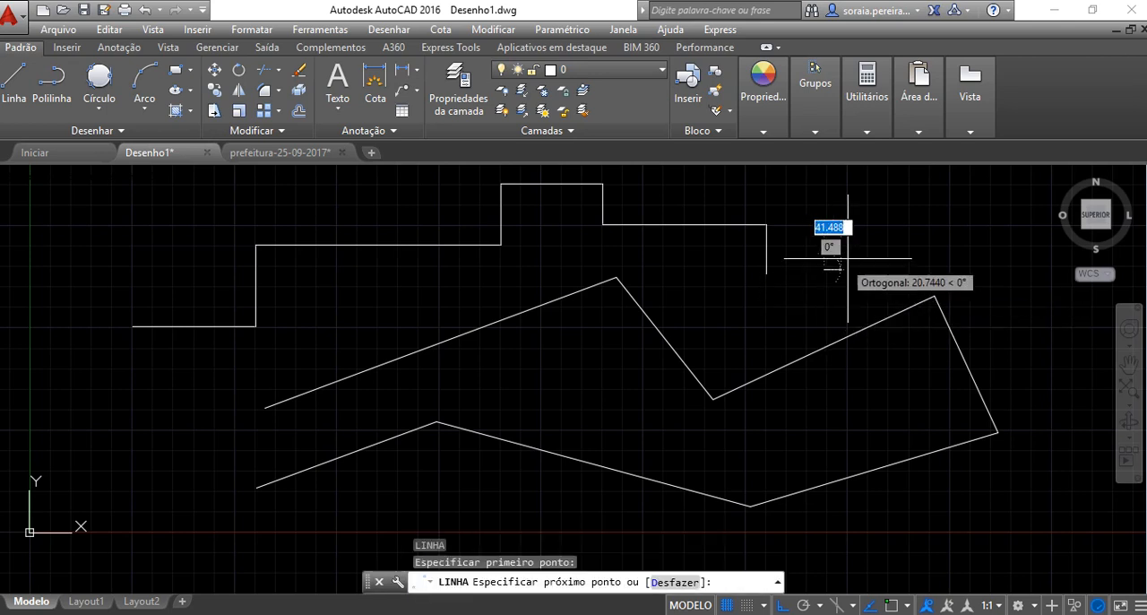
key(F8)
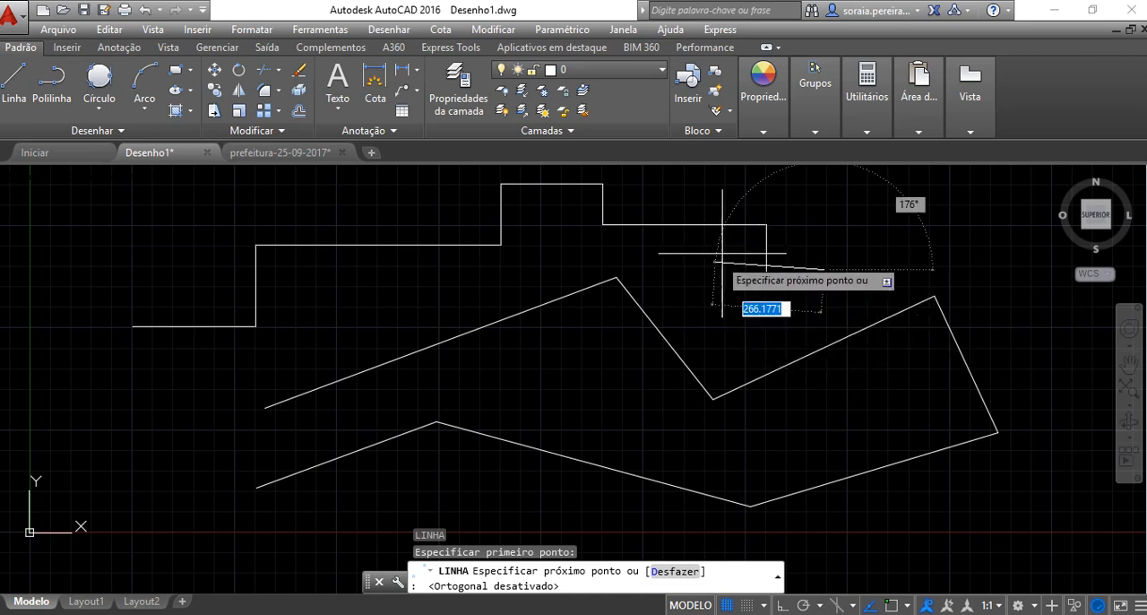
click(903, 227)
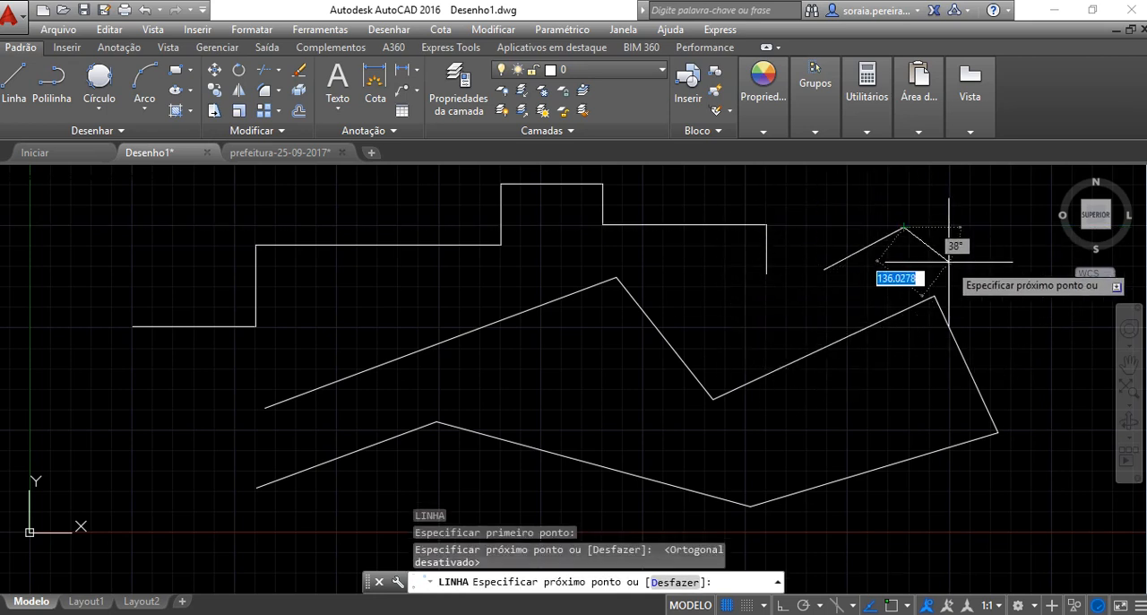
click(962, 266)
click(846, 288)
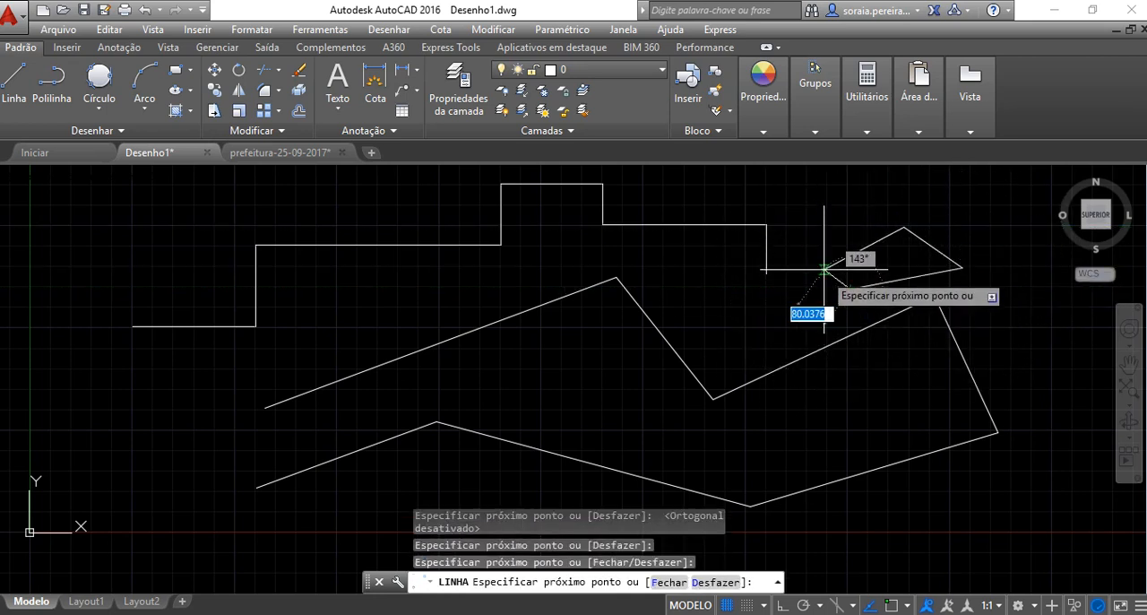
click(825, 269)
right_click(847, 217)
click(883, 231)
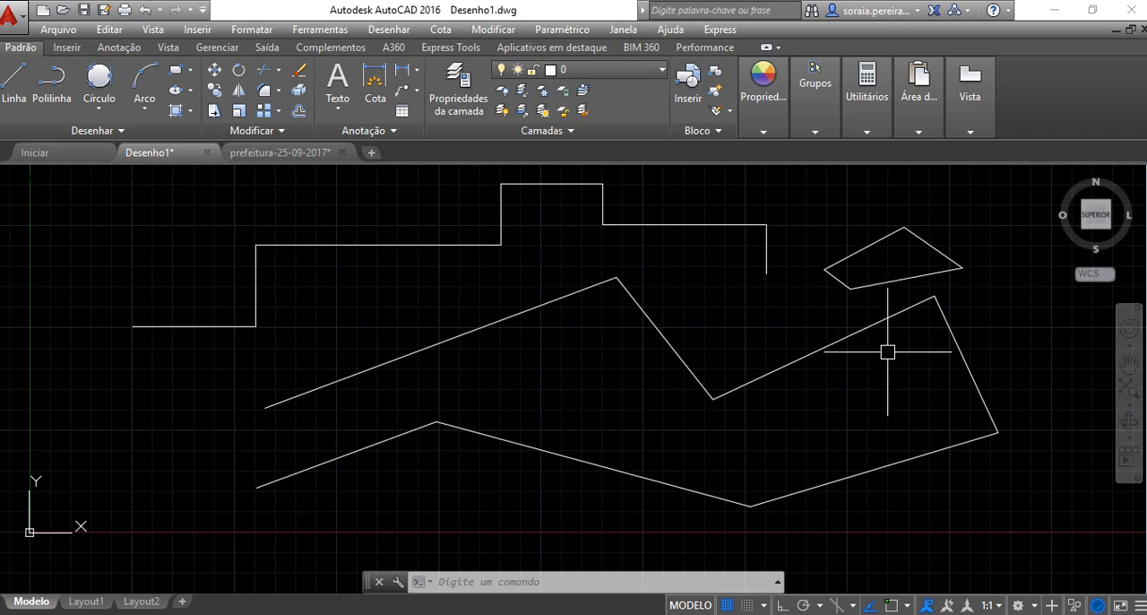
Draw a centre-and-radius circle freehand, about 155 units in radius, in the empty area right of the four-sided shape
middle_drag(897, 370, 302, 397)
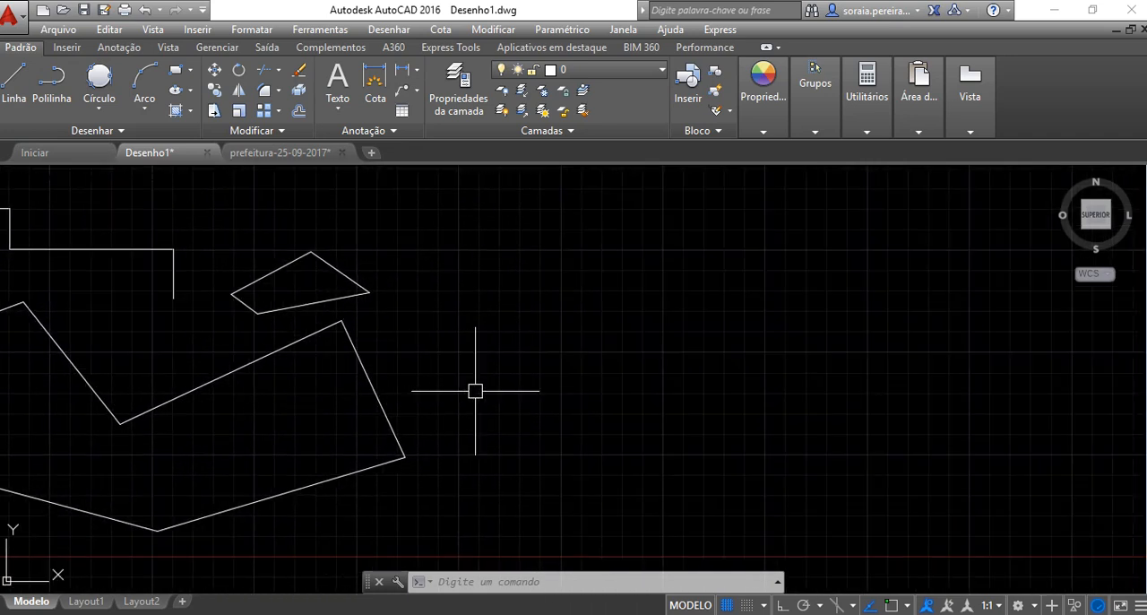
mouse_move(474, 389)
middle_down()
mouse_move(311, 387)
mouse_move(523, 379)
mouse_move(511, 378)
middle_up()
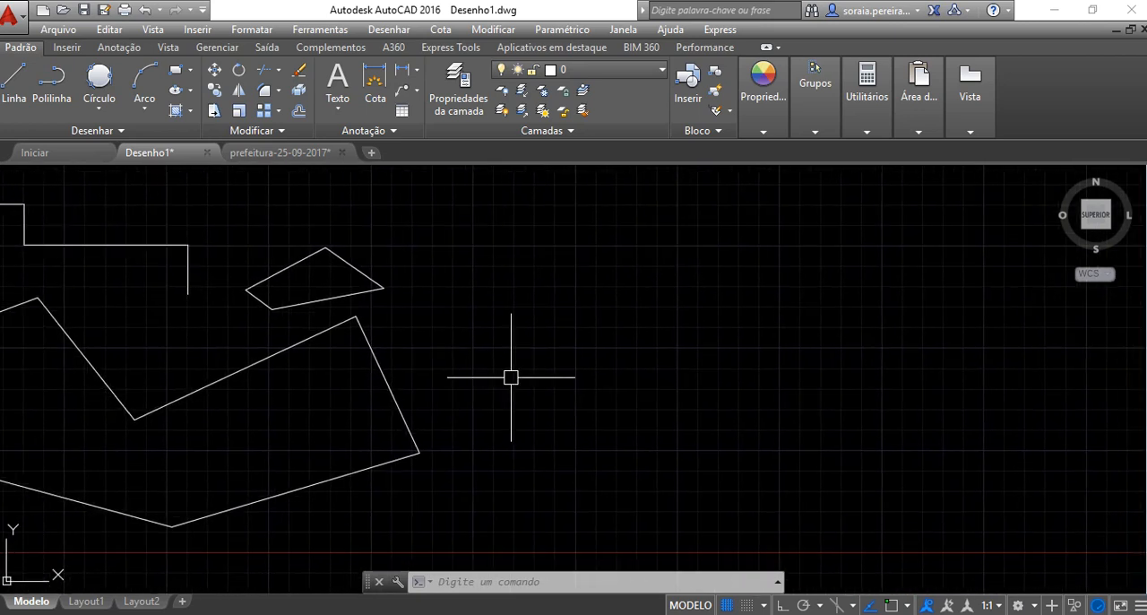
click(99, 111)
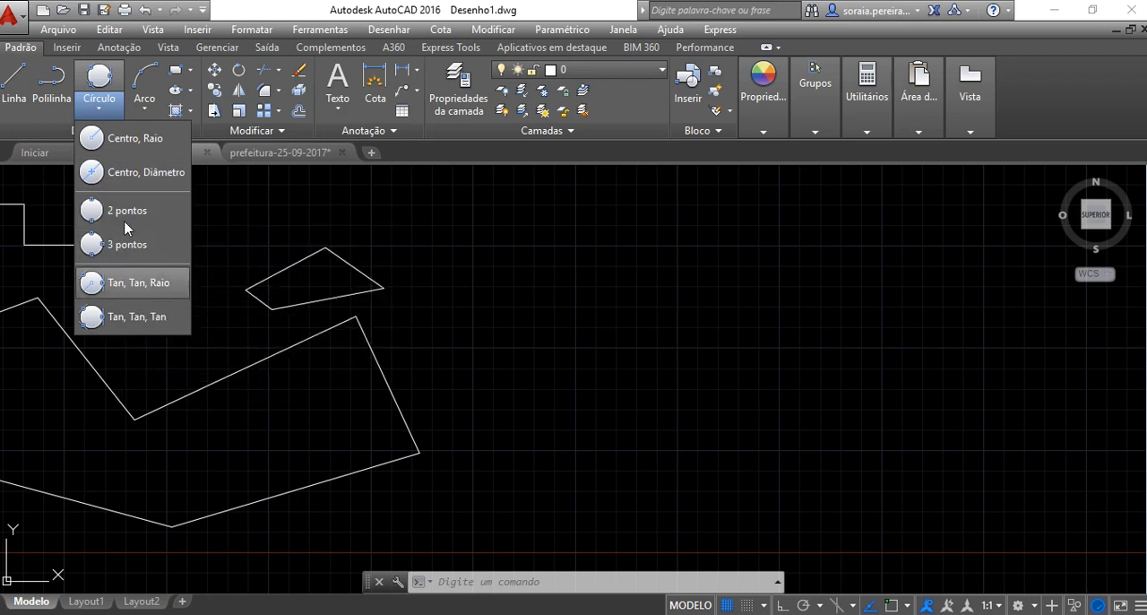
click(128, 142)
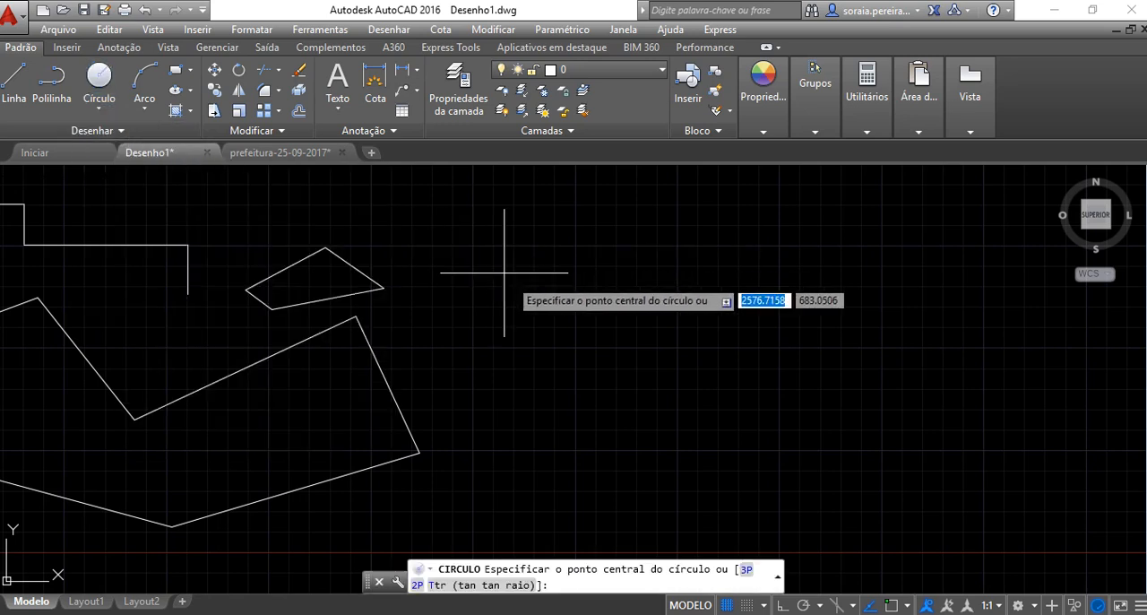
click(772, 288)
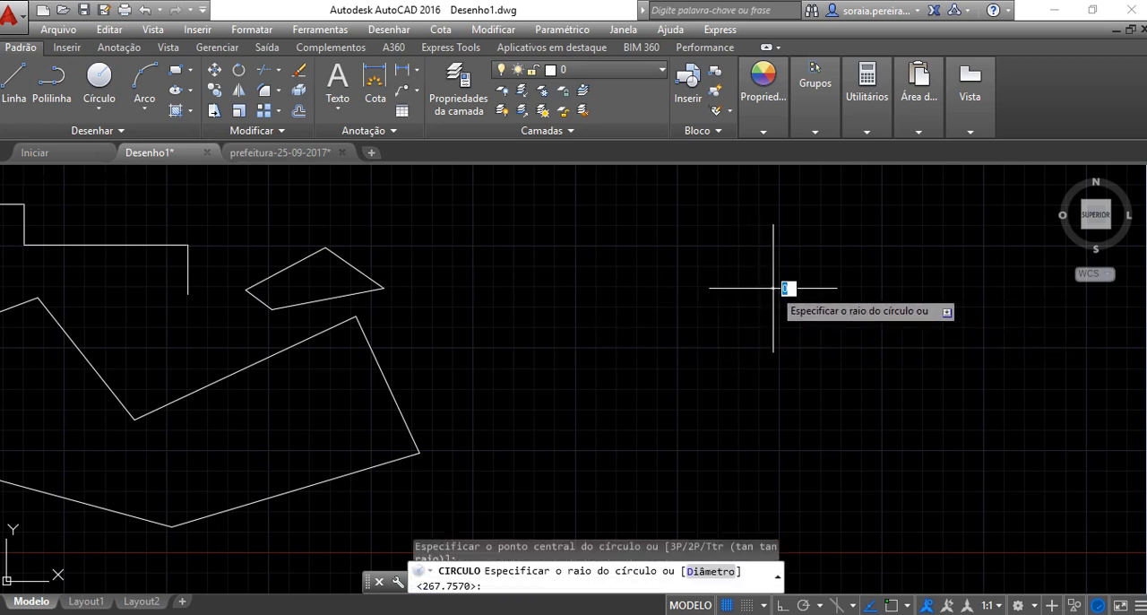
click(829, 258)
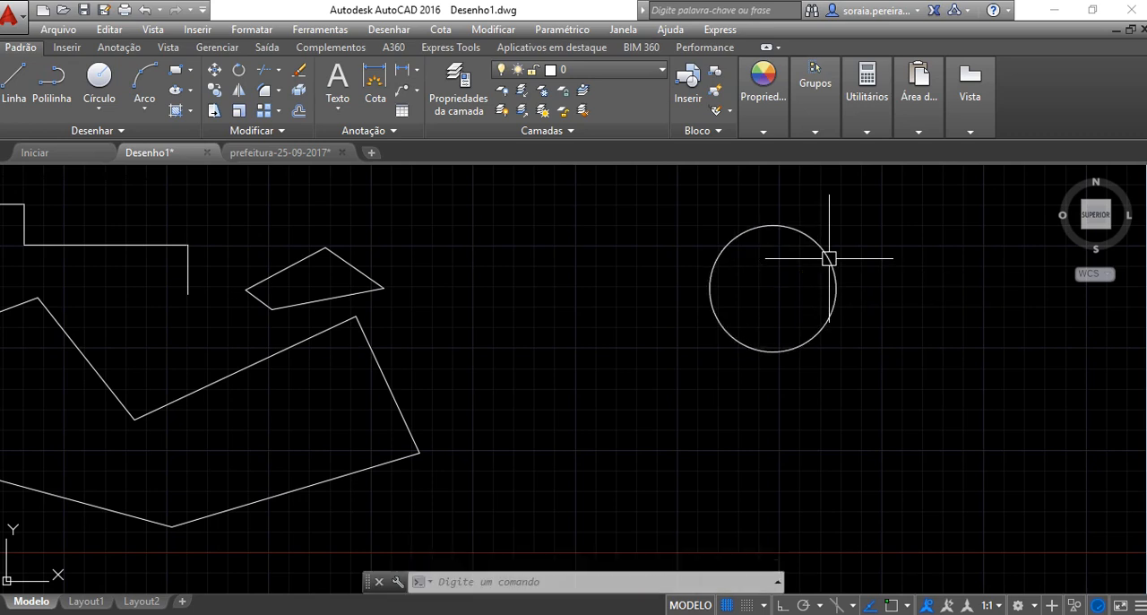
Draw a second centre-and-radius circle with a radius of 200 to the right of the first circle
click(100, 79)
click(955, 330)
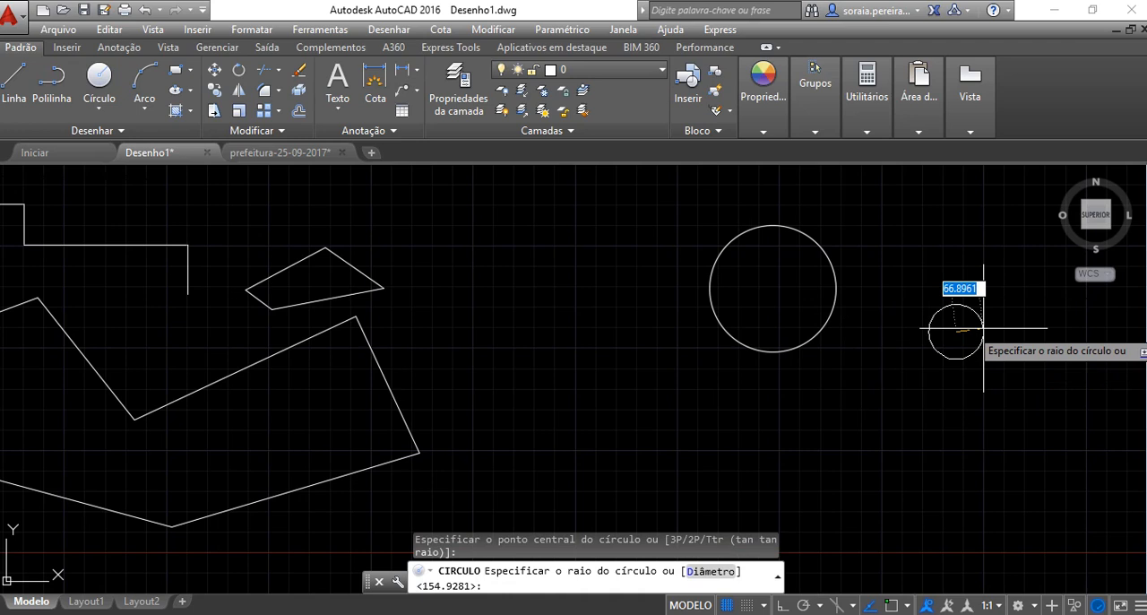
text(200)
key(Return)
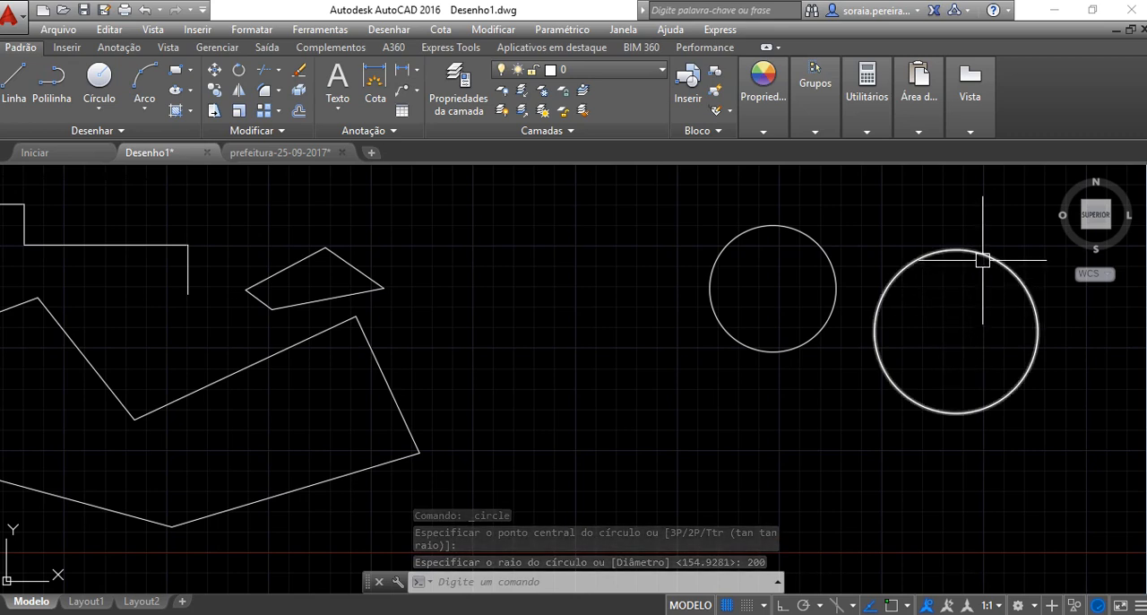
Draw a centre-and-diameter circle with a diameter of 100 below and left of the first circle
click(104, 107)
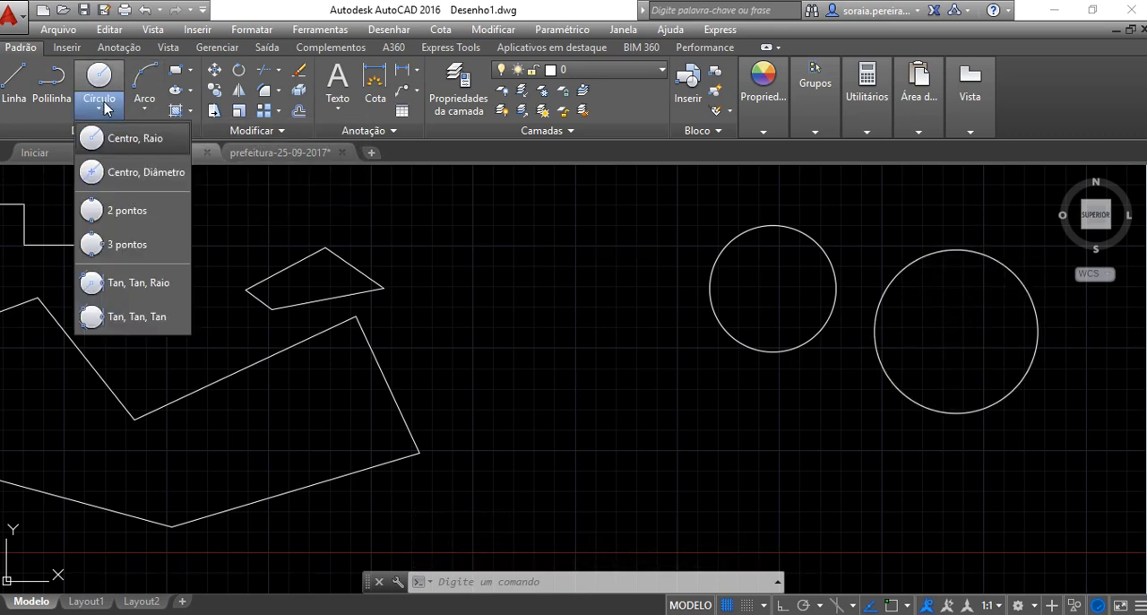
click(136, 175)
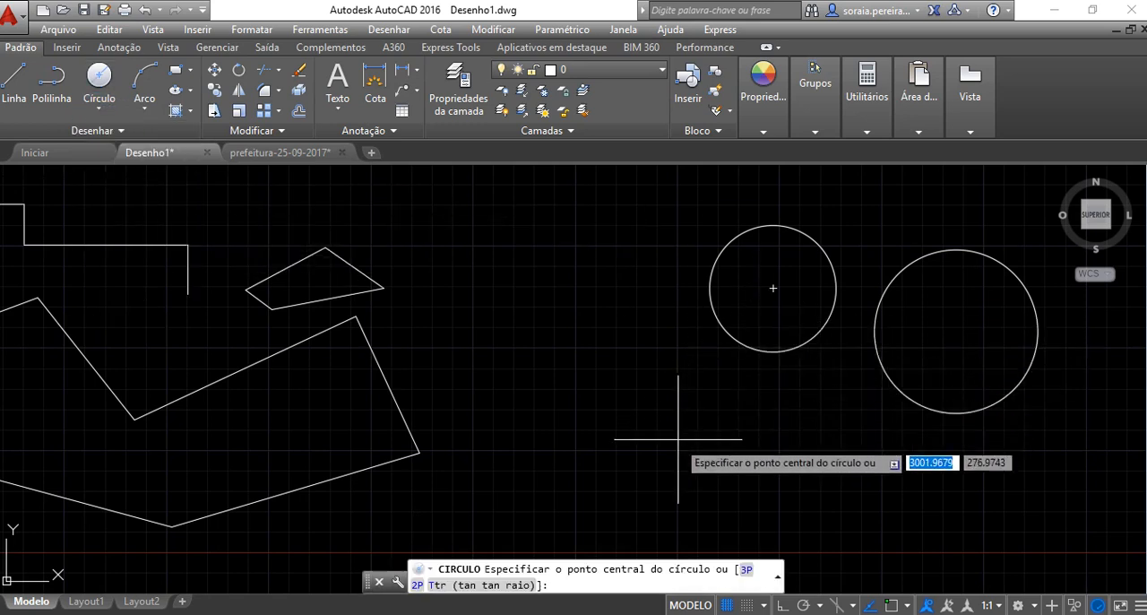
click(662, 415)
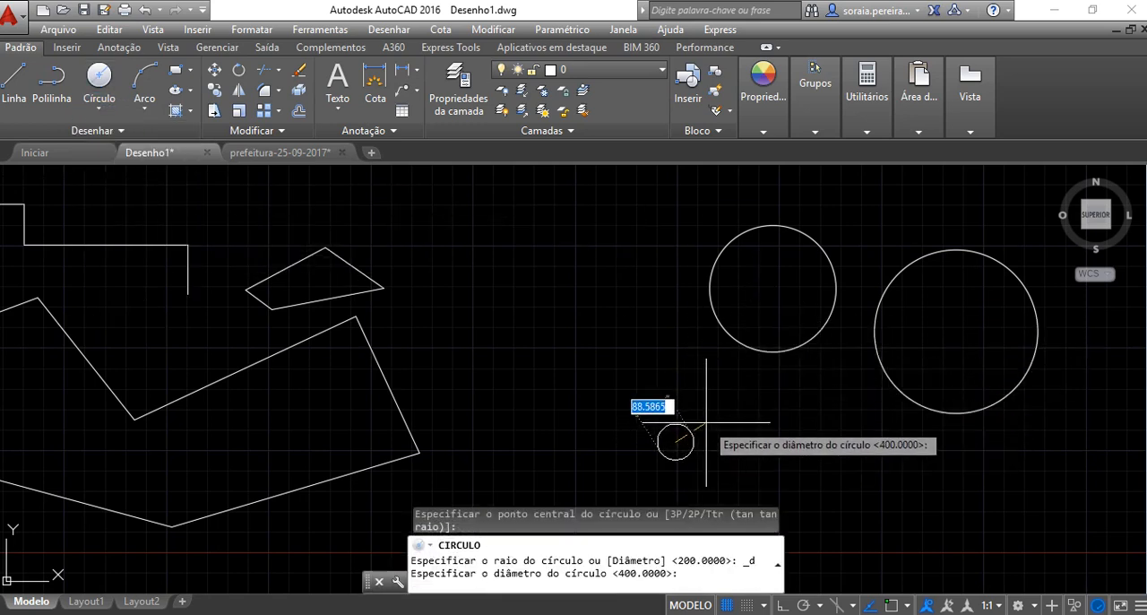
key(Return)
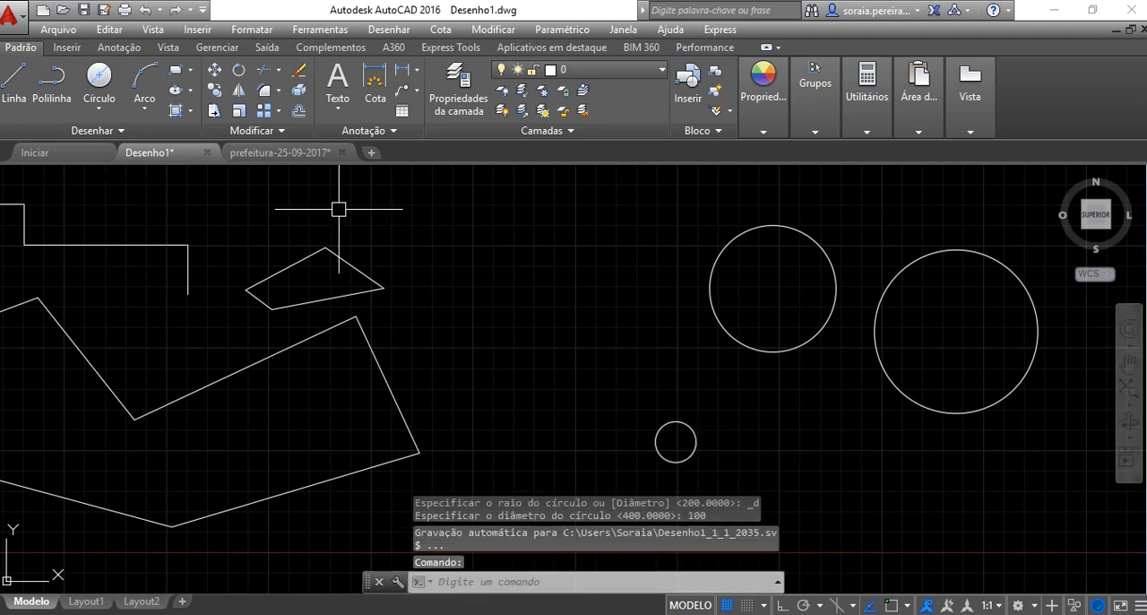
Draw a two-point circle about 236 units in diameter, with a horizontal diameter, between the four-sided shape and the first circle
click(99, 111)
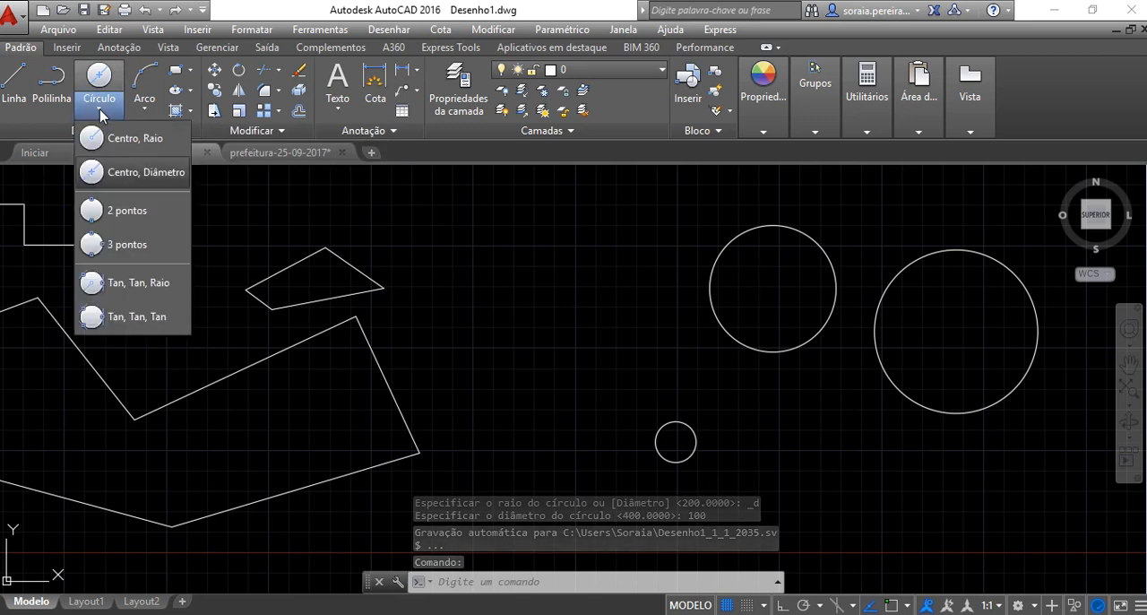
click(129, 215)
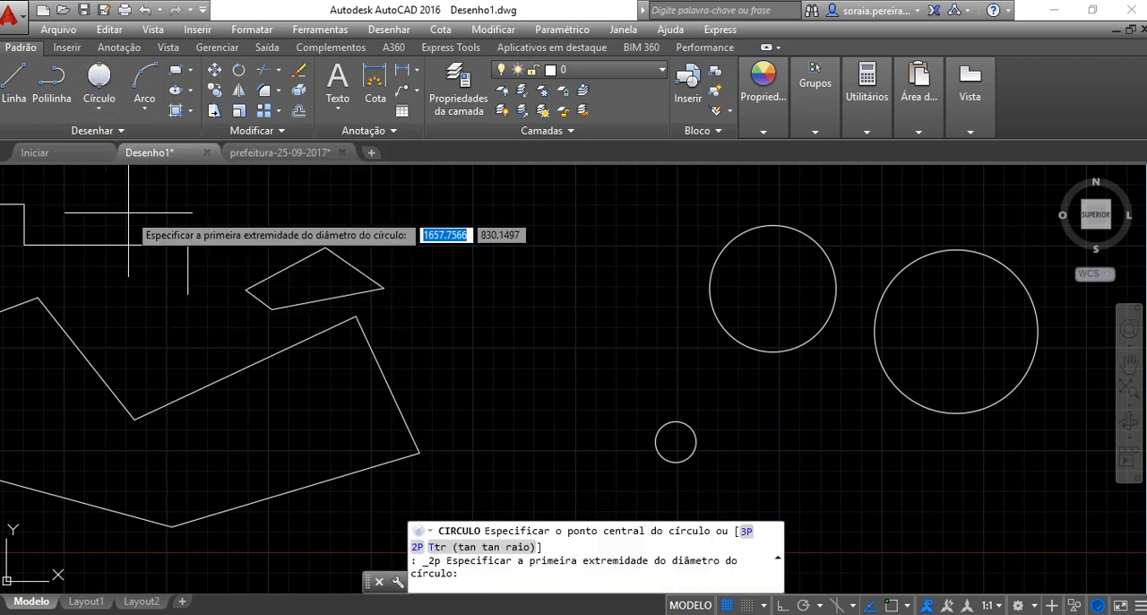
click(513, 244)
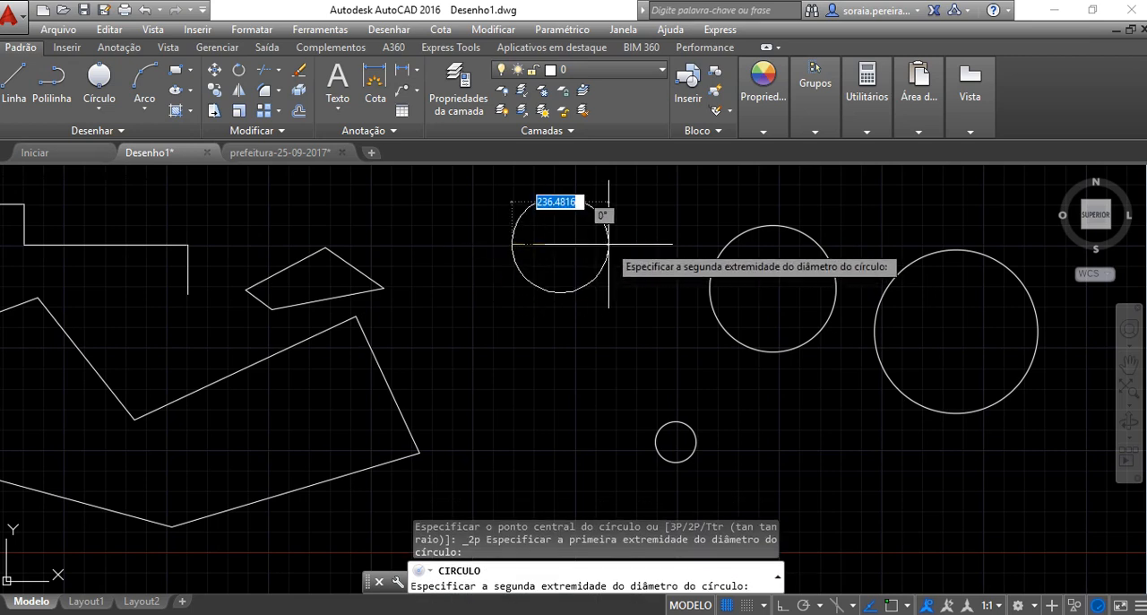
click(608, 244)
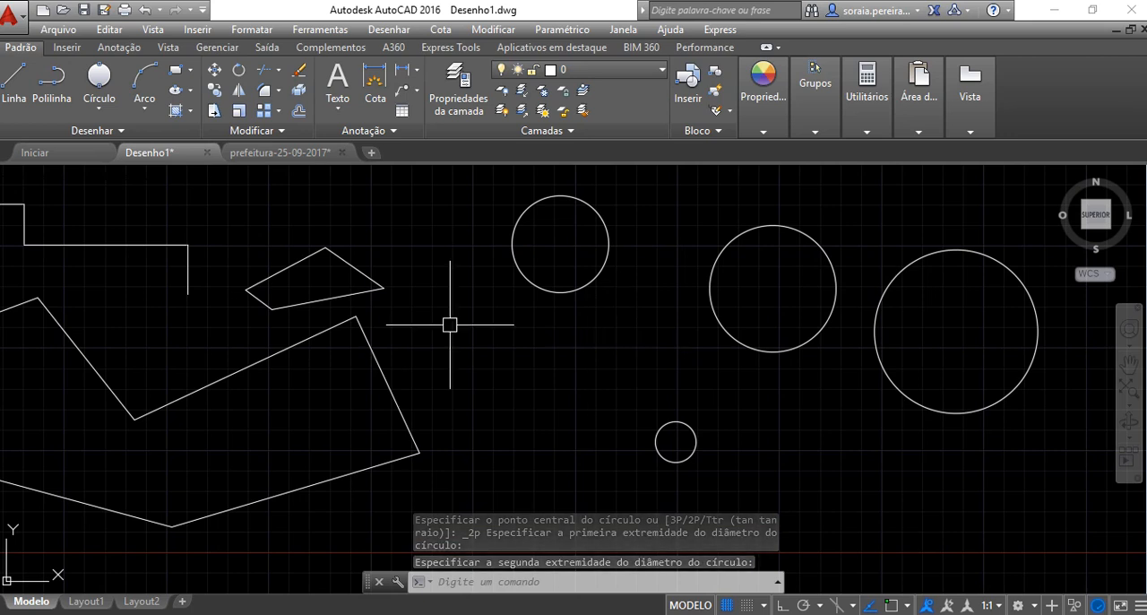
Draw a circle through three freehand points below the radius circles and right of the 100-diameter circle
click(101, 111)
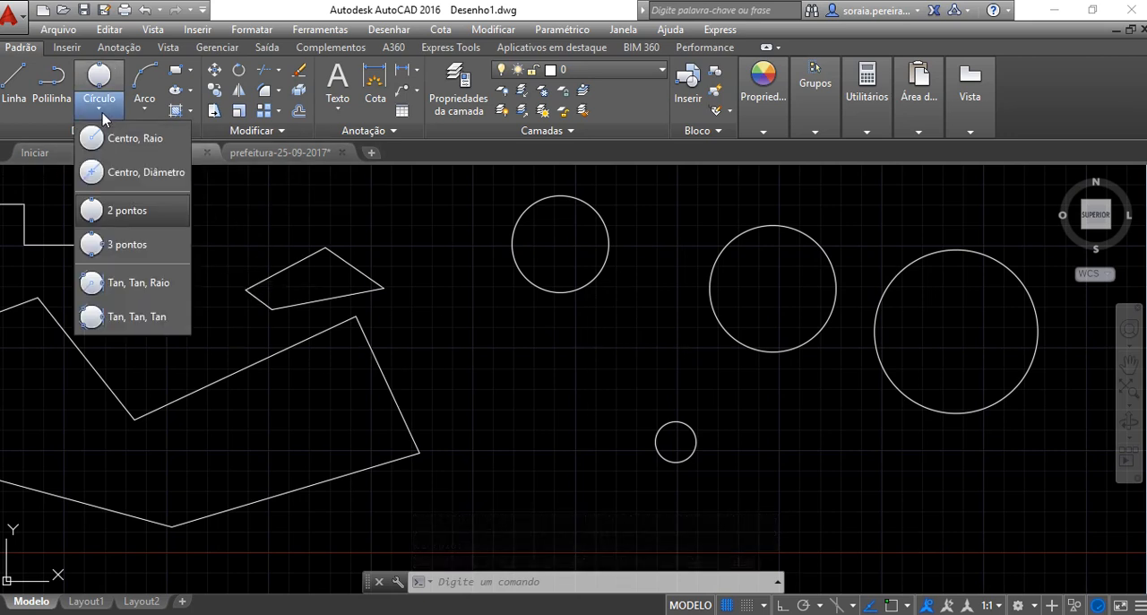
click(139, 248)
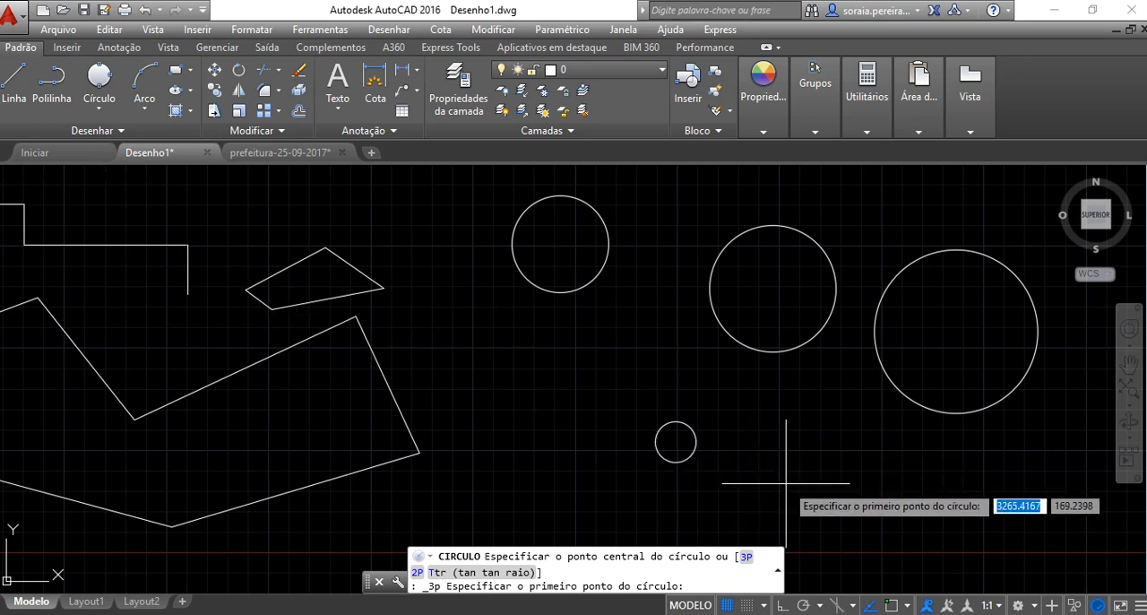
click(786, 483)
click(840, 438)
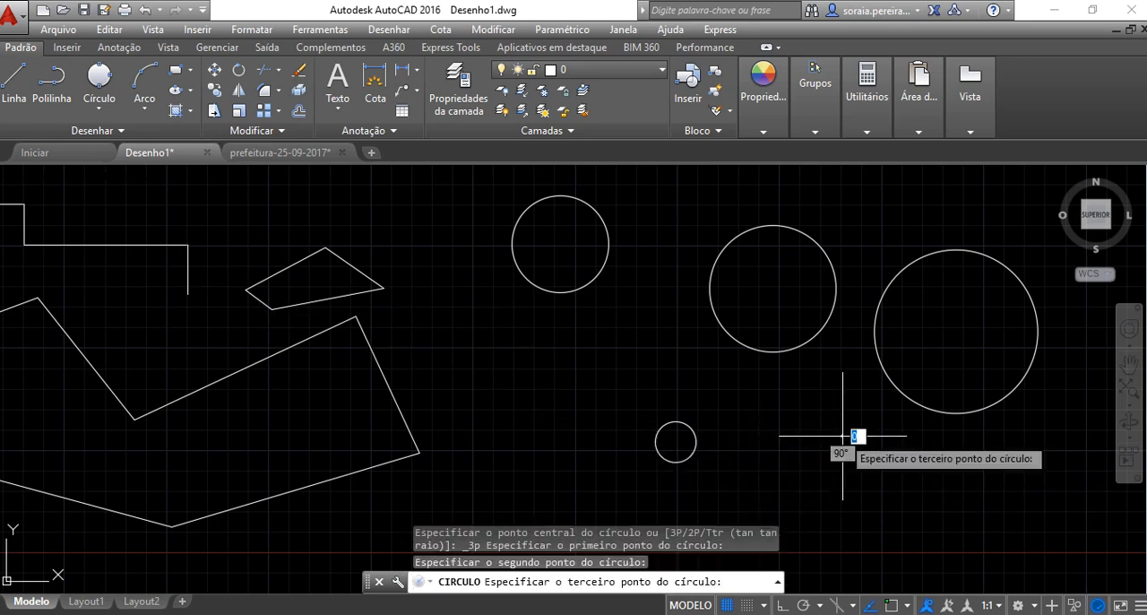
click(900, 478)
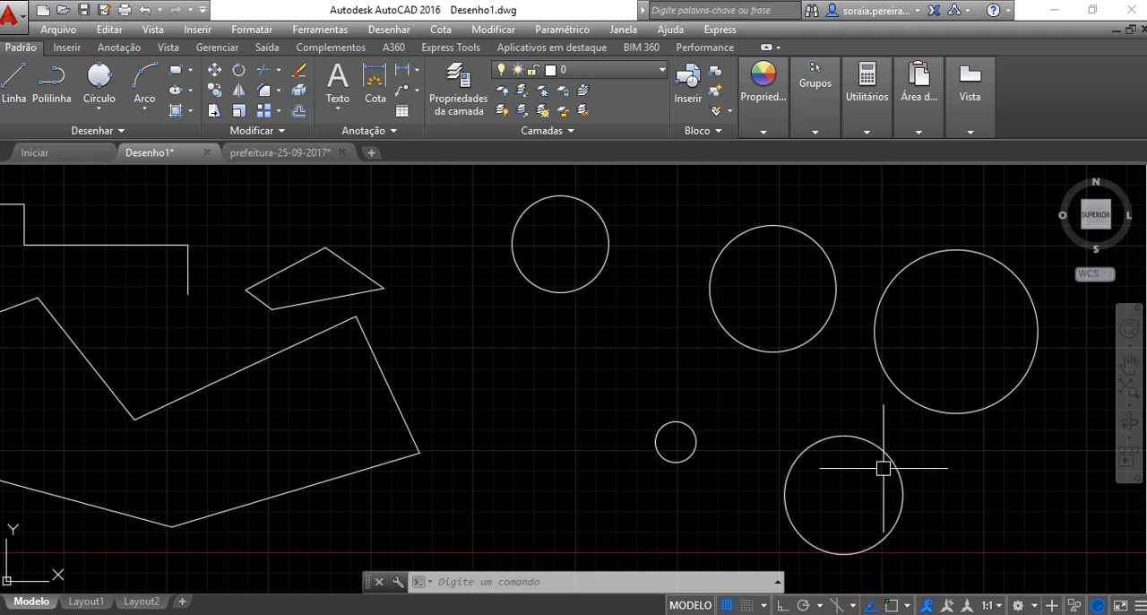
Draw a tangent-tangent-radius circle of radius 150 inside the polygon's upper-right corner, touching its sloping upper edge and its right edge
click(102, 110)
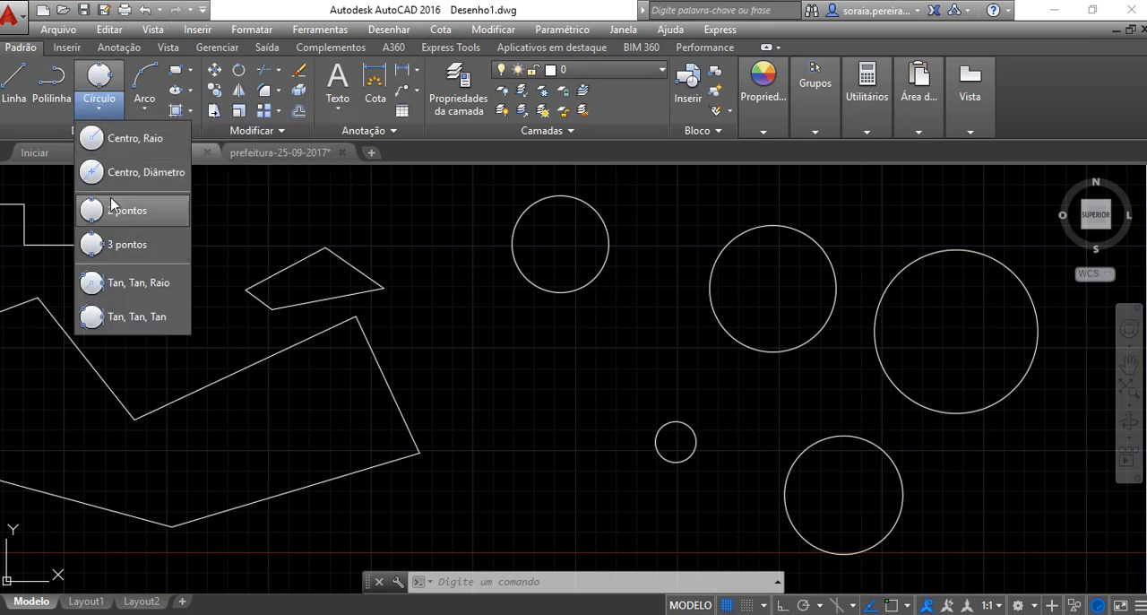
click(123, 285)
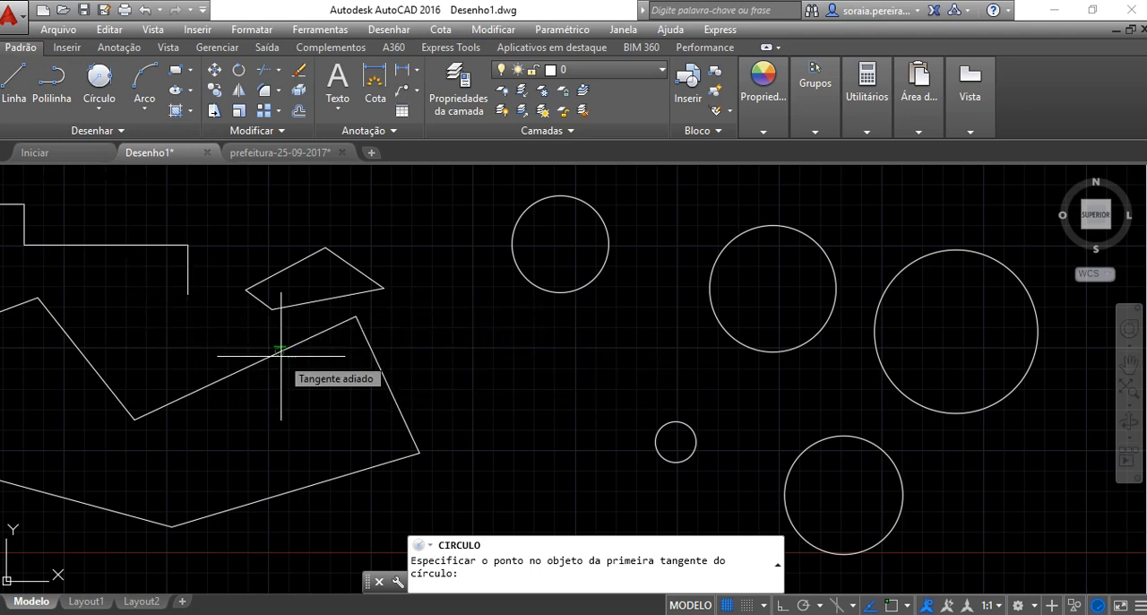
click(280, 356)
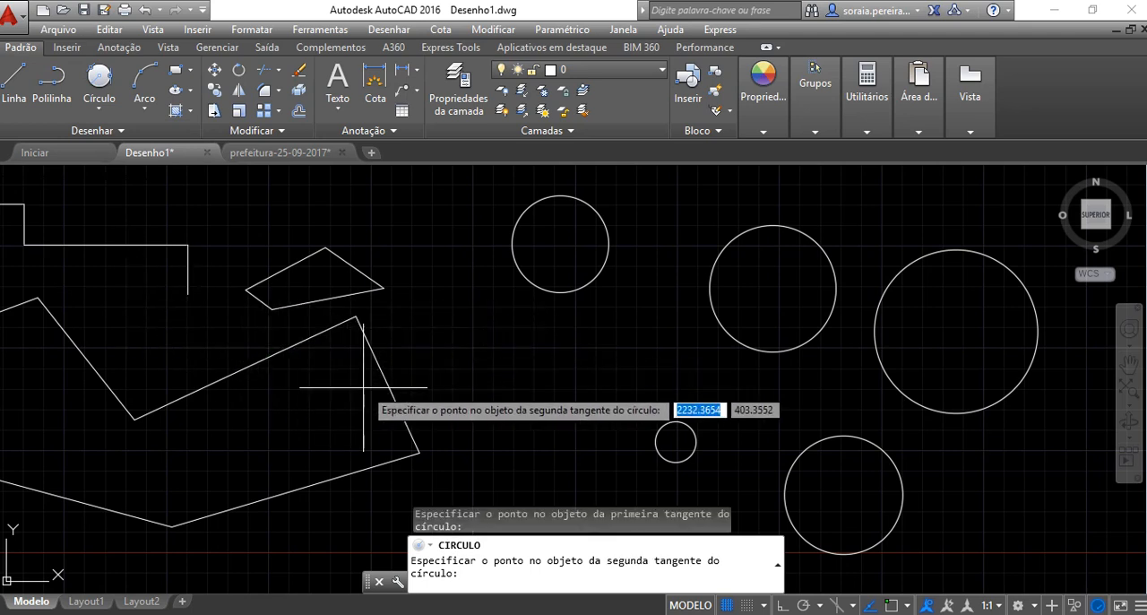
click(381, 381)
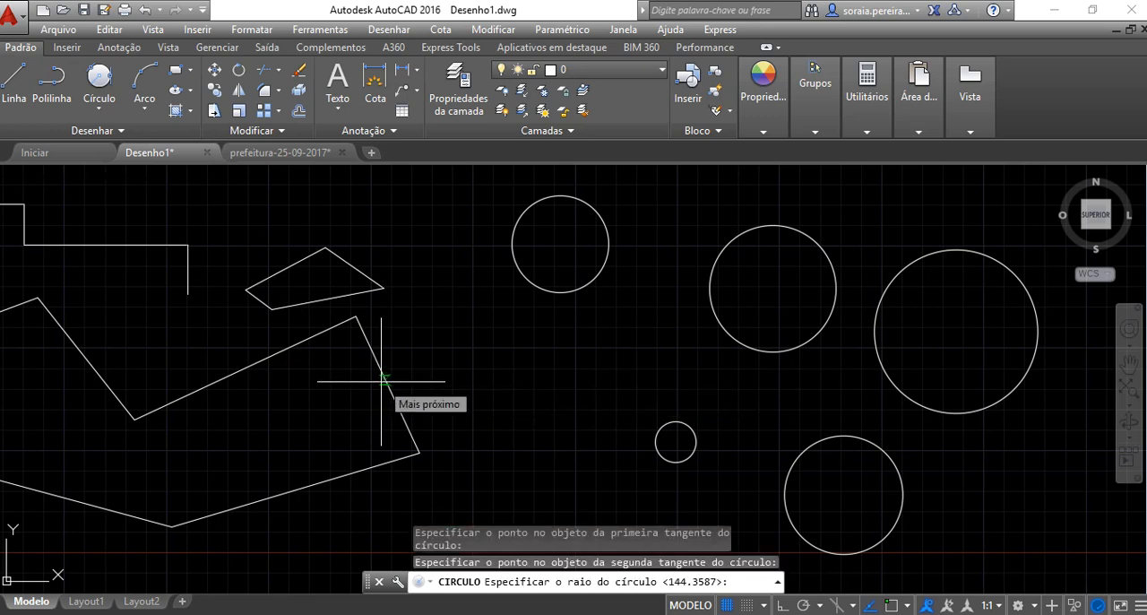
text(150)
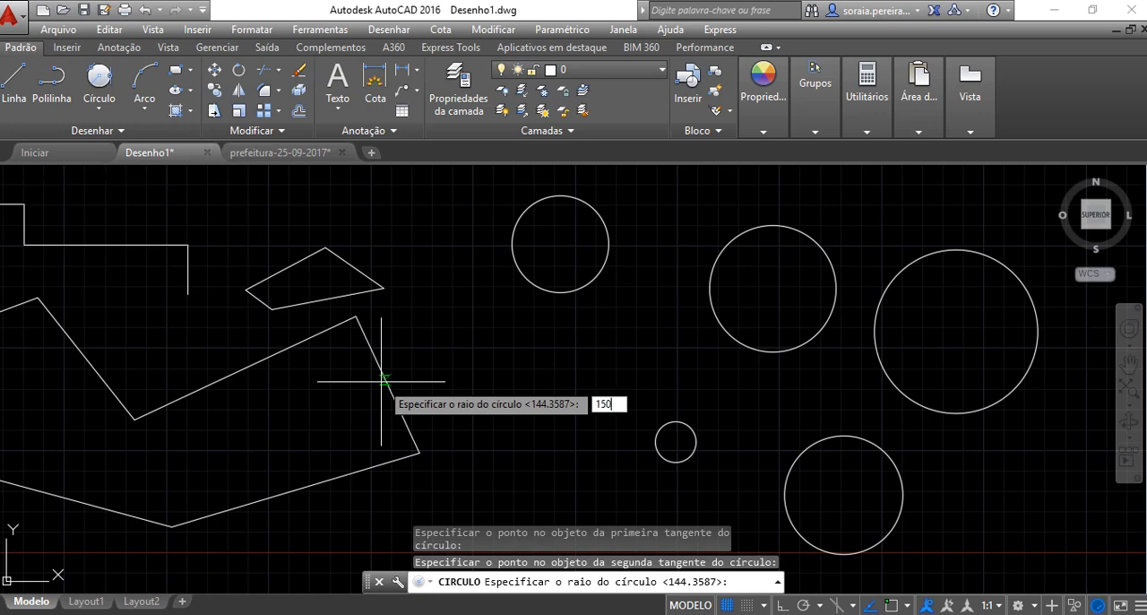
key(Return)
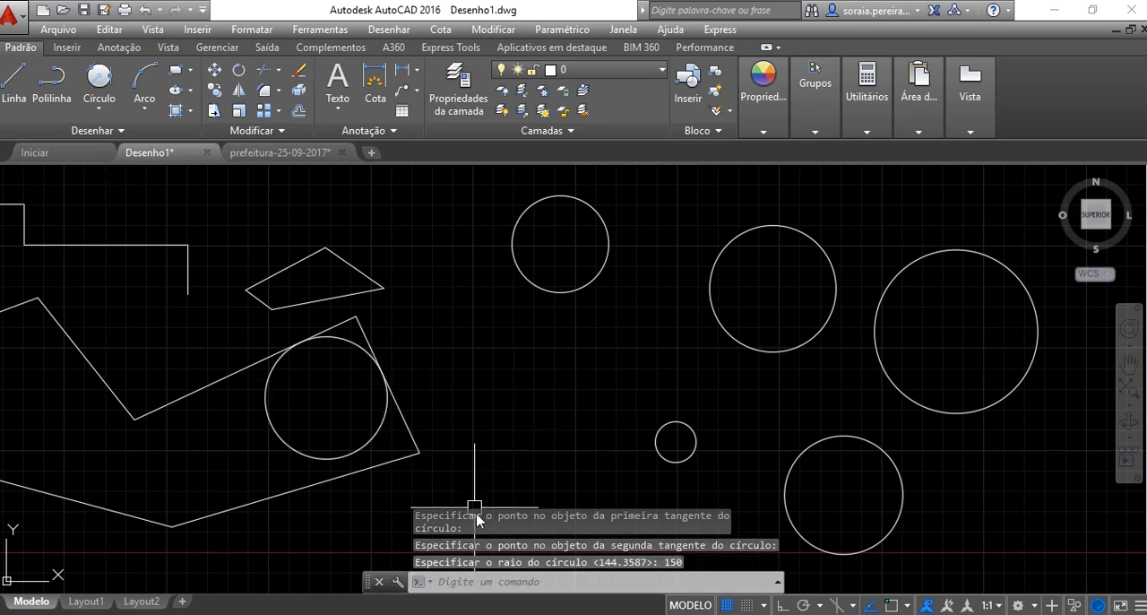
Draw a circle tangent to three polygon edges: both edges meeting at the left peak and the lower edge beneath it
middle_drag(520, 409, 797, 386)
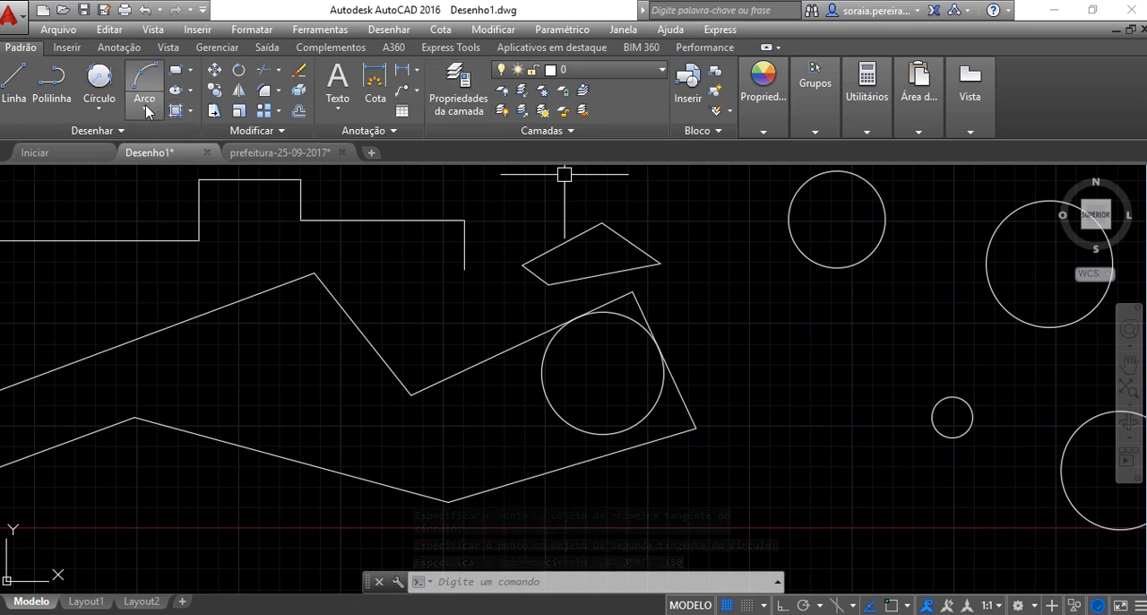
click(99, 108)
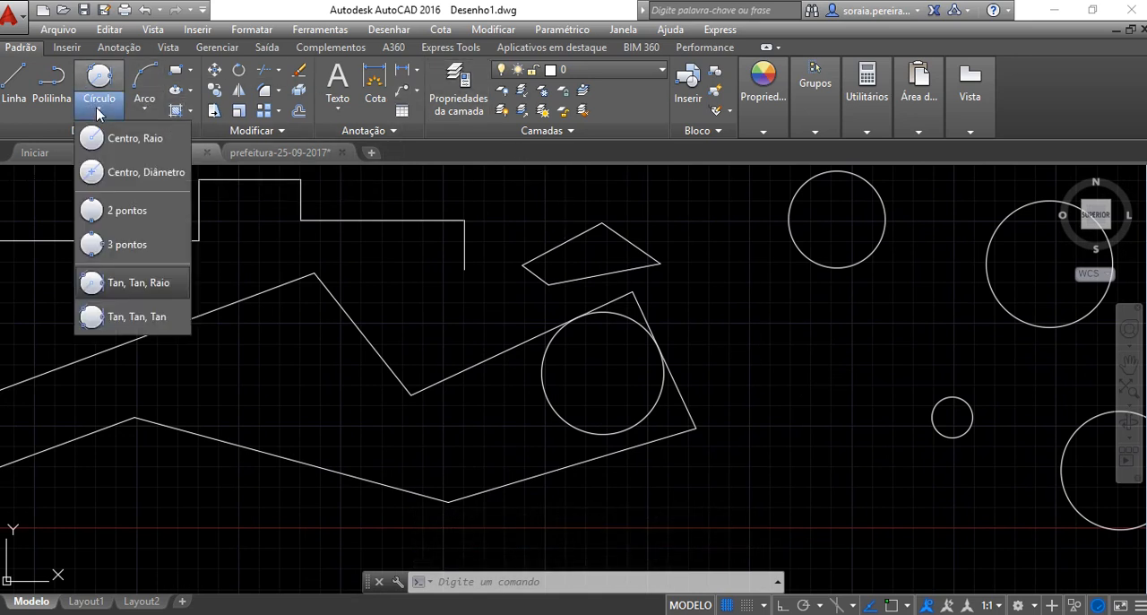
click(125, 318)
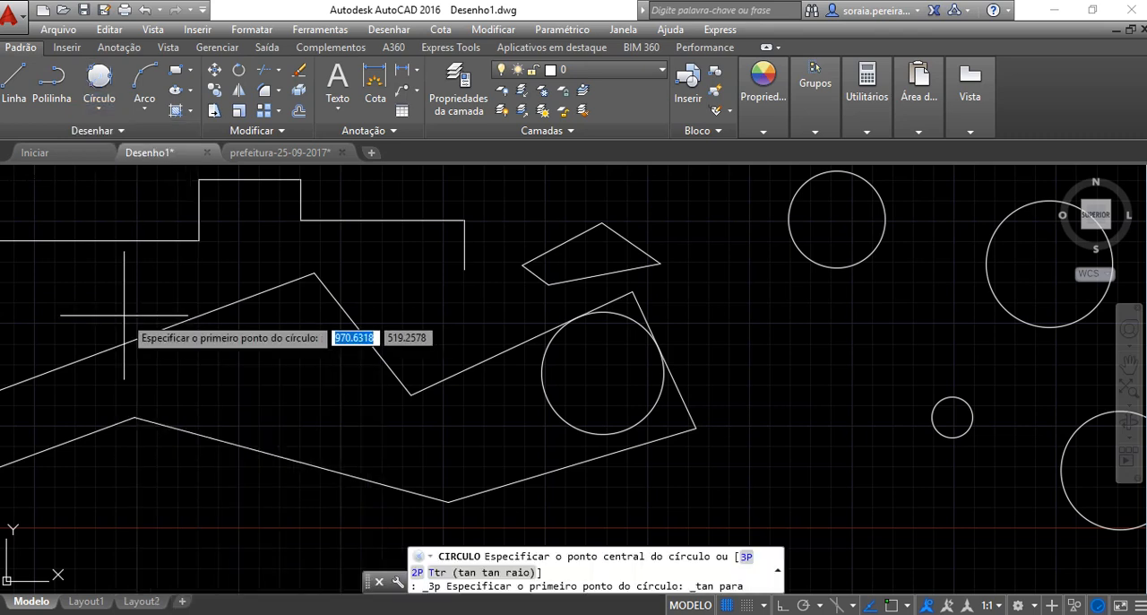
click(231, 305)
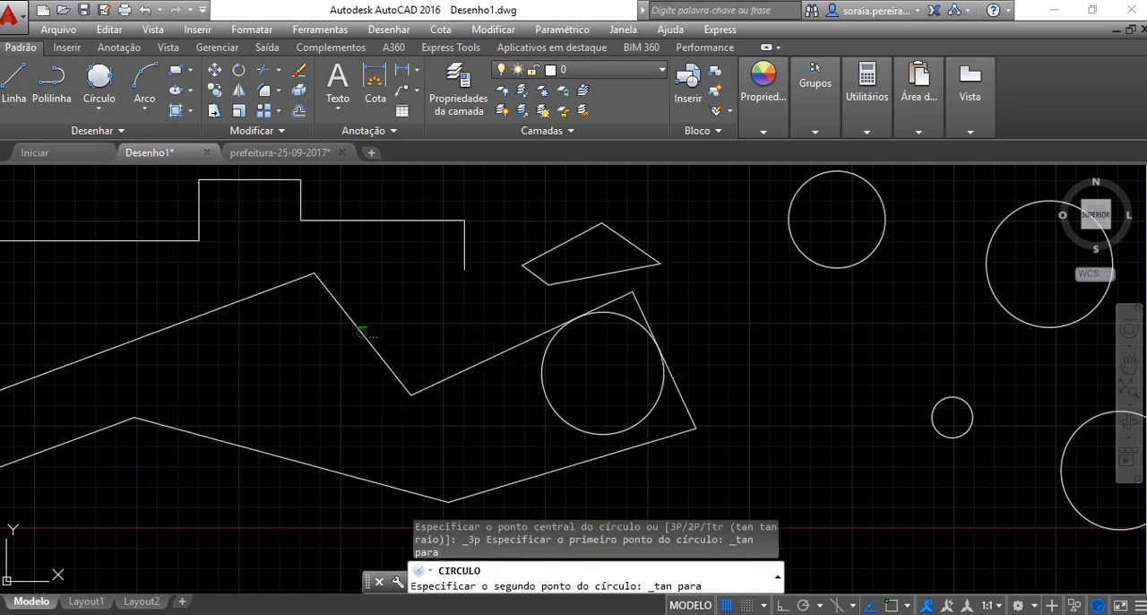
click(349, 319)
click(267, 451)
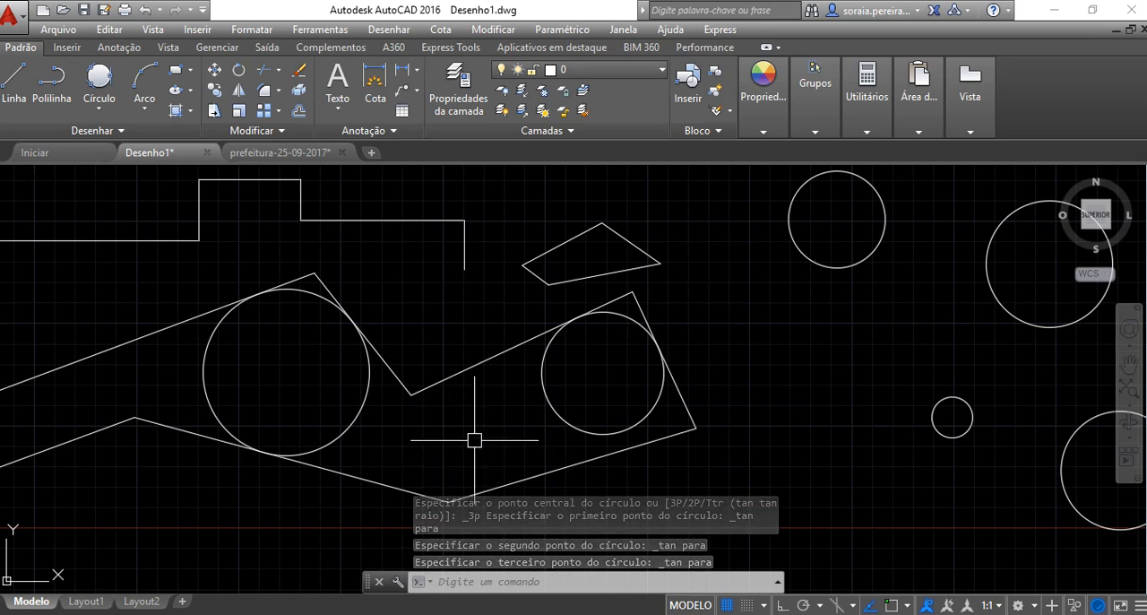
Draw a freehand upright rectangle by two opposite corners in the empty area right of the largest circle
mouse_move(756, 365)
middle_down()
mouse_move(507, 376)
mouse_move(559, 380)
middle_up()
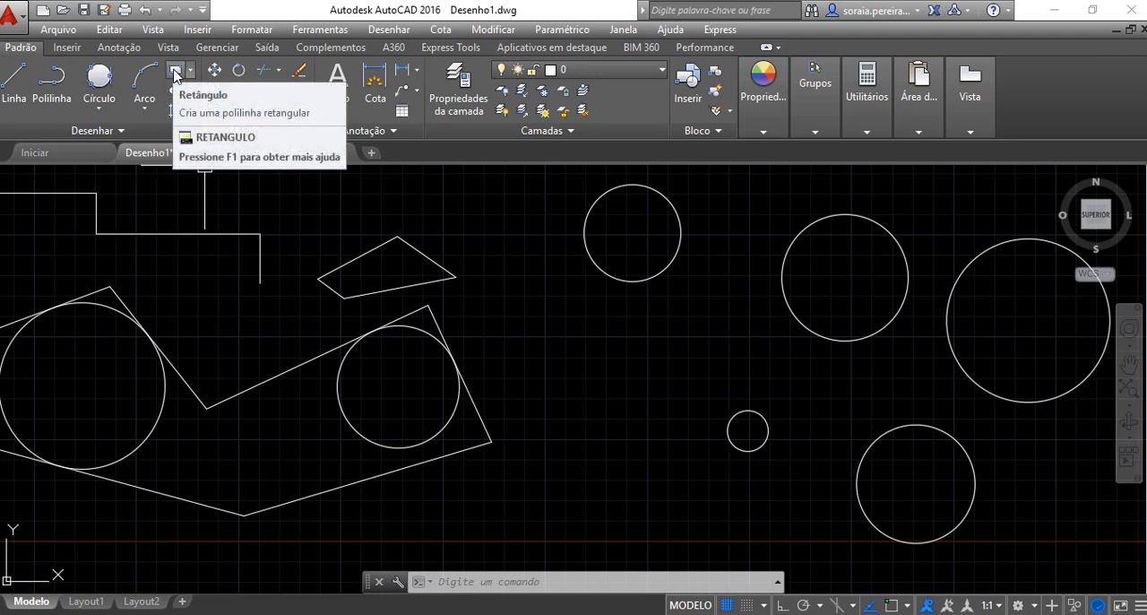
middle_drag(977, 461, 553, 458)
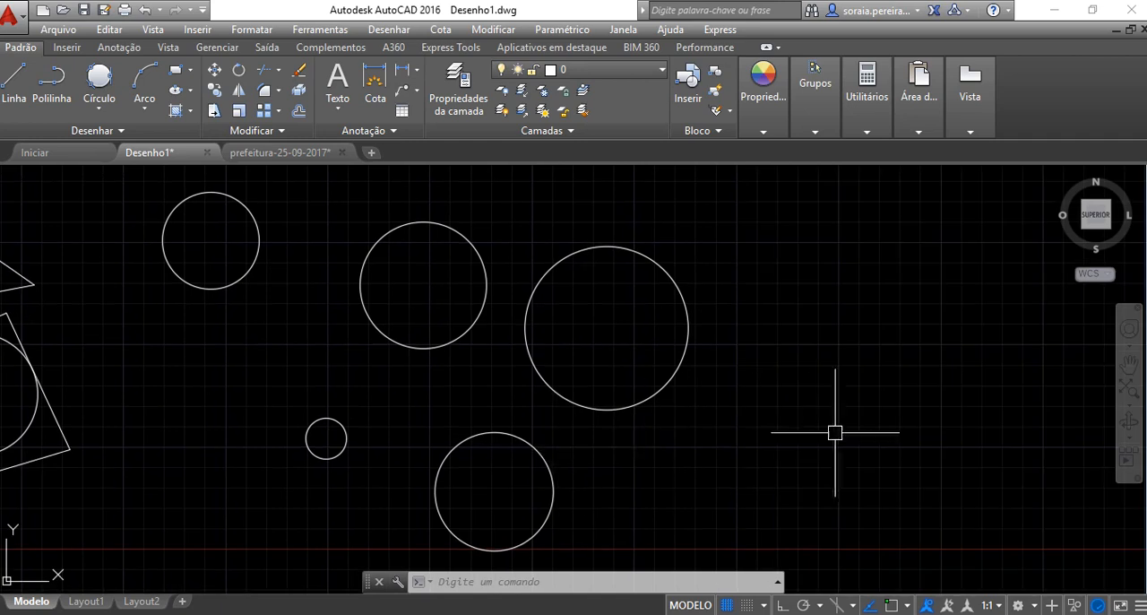
middle_drag(835, 427, 651, 435)
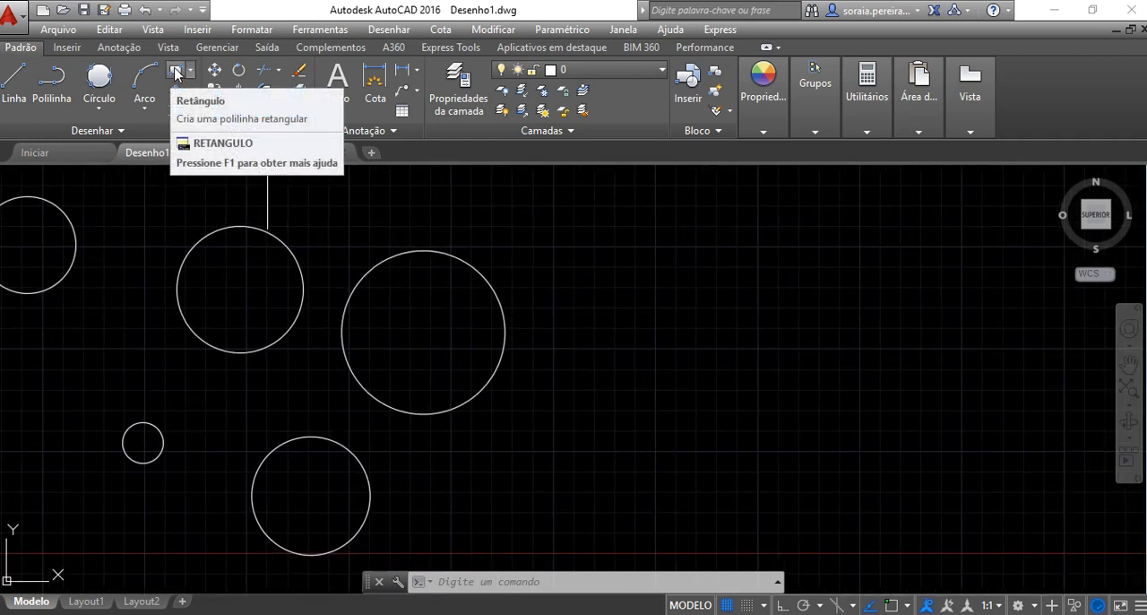
click(180, 71)
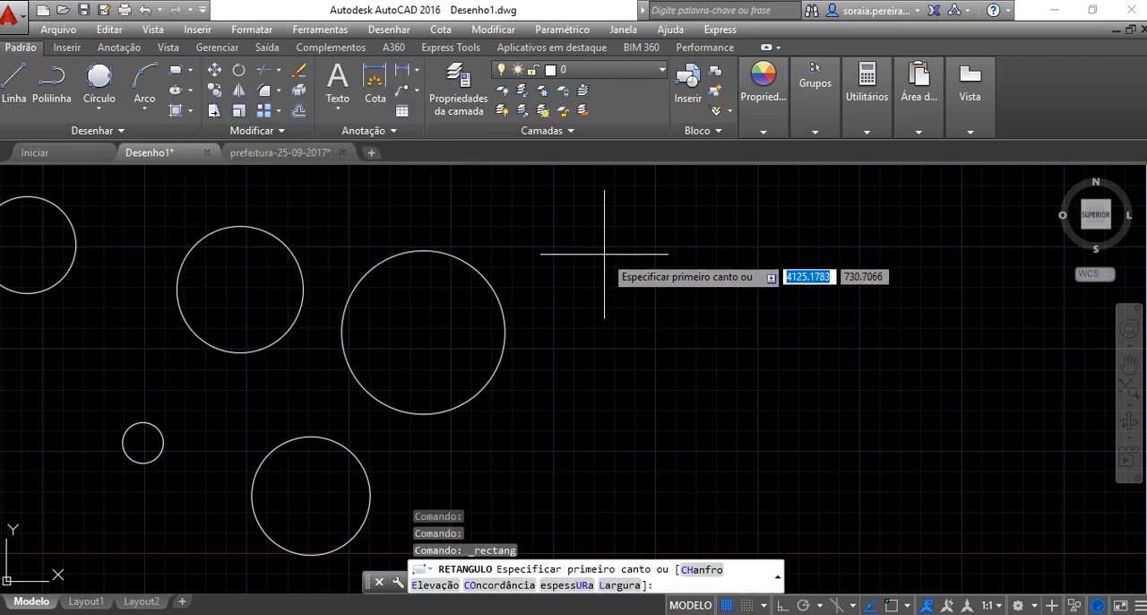
click(604, 253)
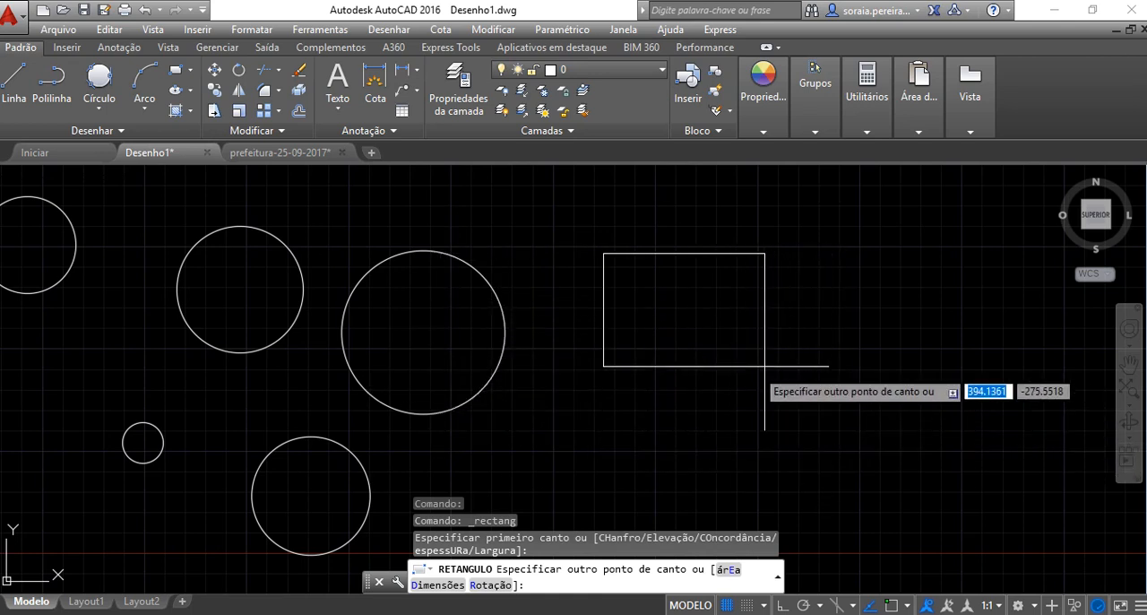
click(718, 395)
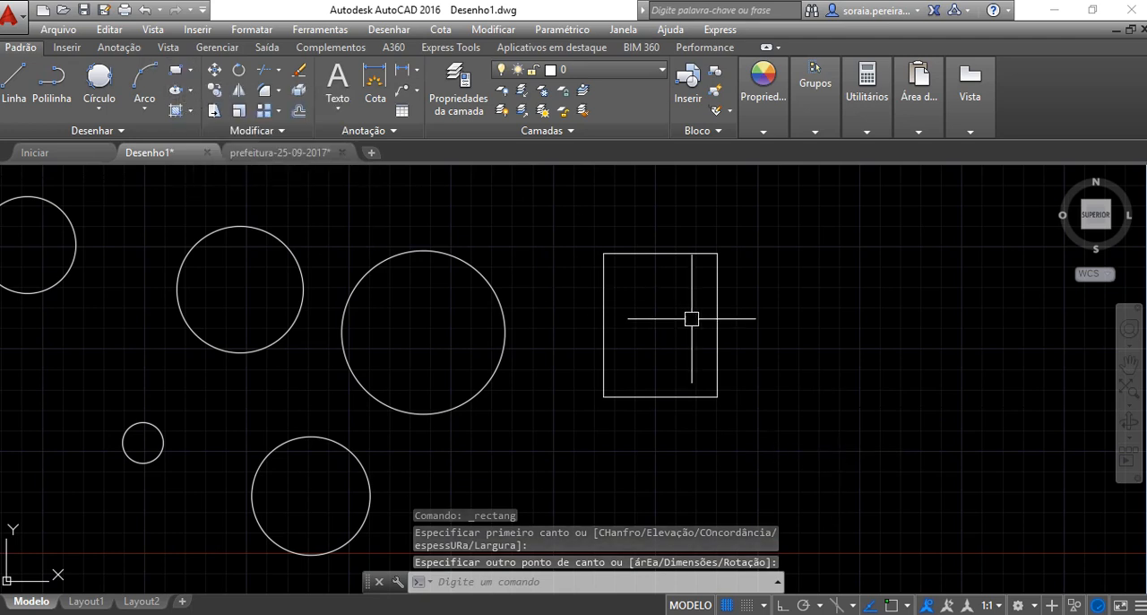
Repeat the Rectangle command and draw a smaller freehand upright rectangle to the right of the first, from lower-left to upper-right corner
right_click(833, 305)
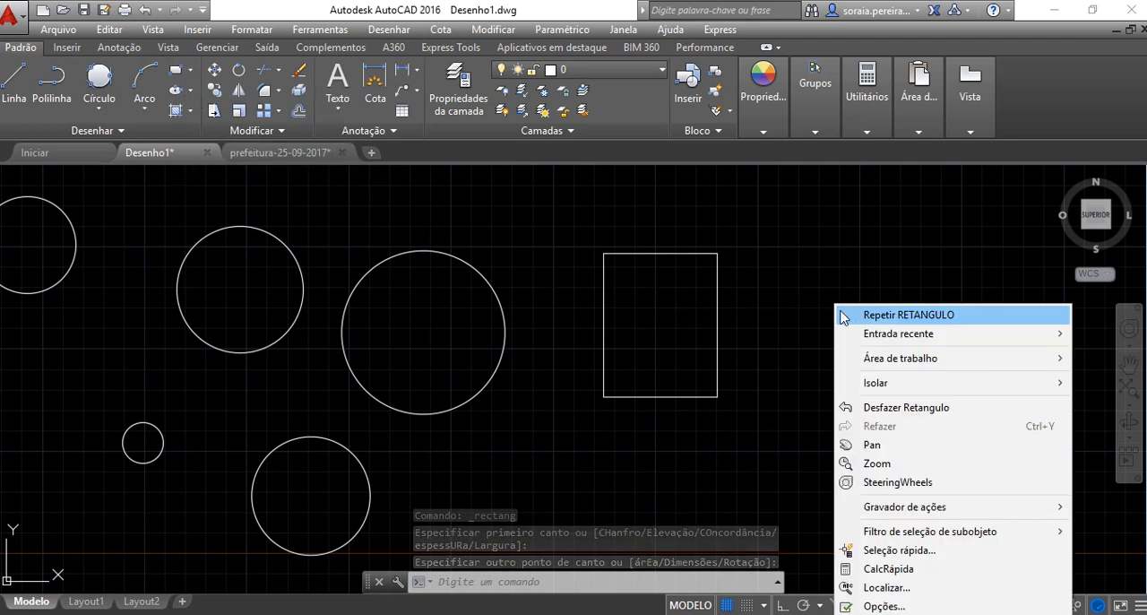
click(891, 315)
click(773, 386)
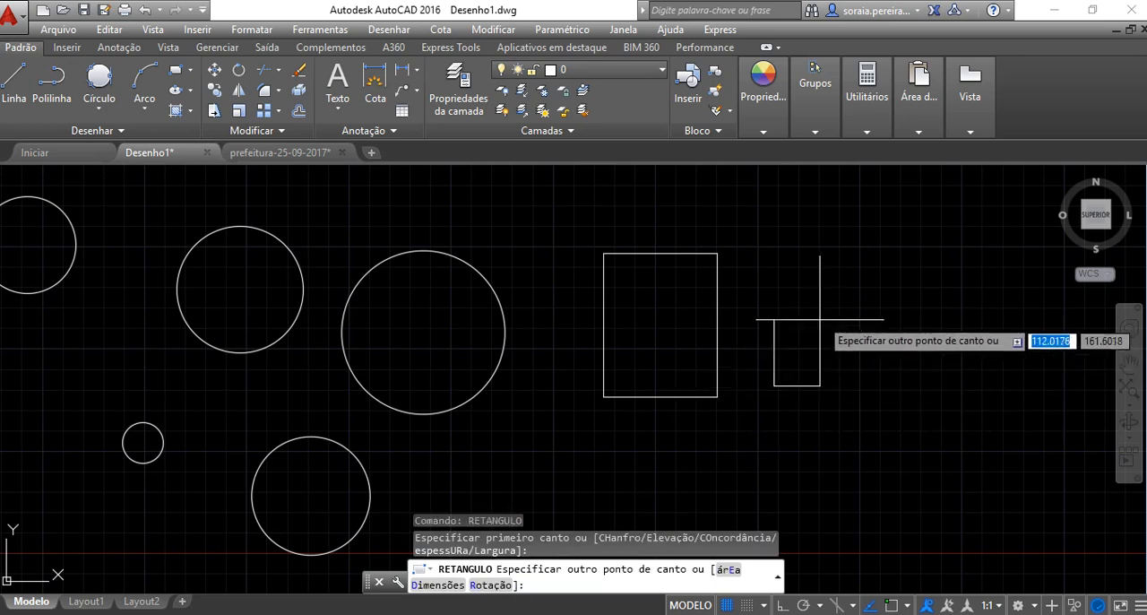
click(847, 285)
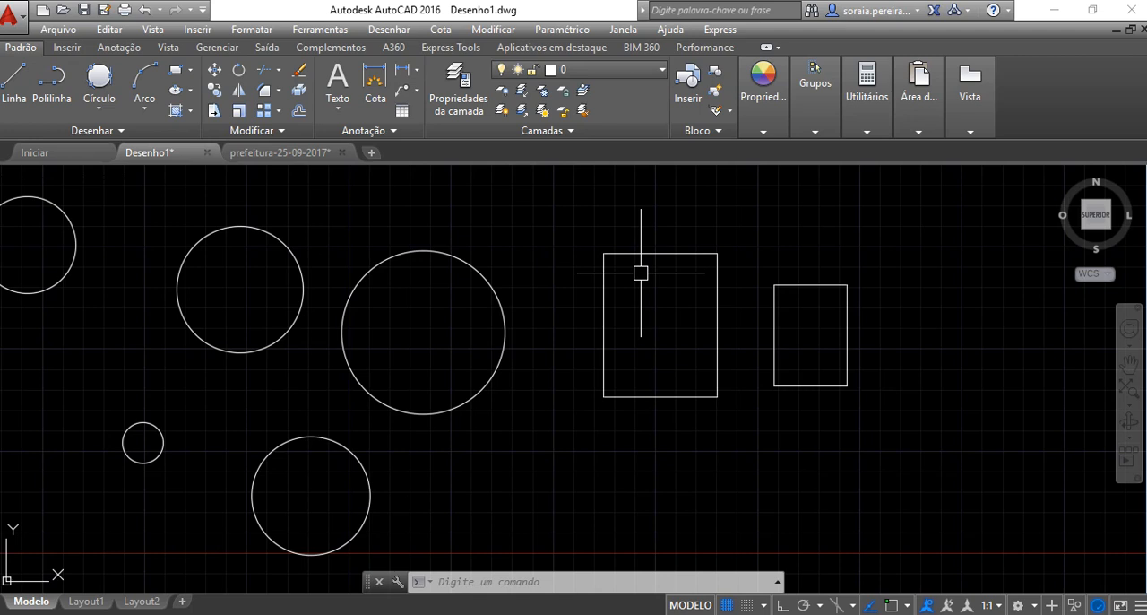
click(174, 76)
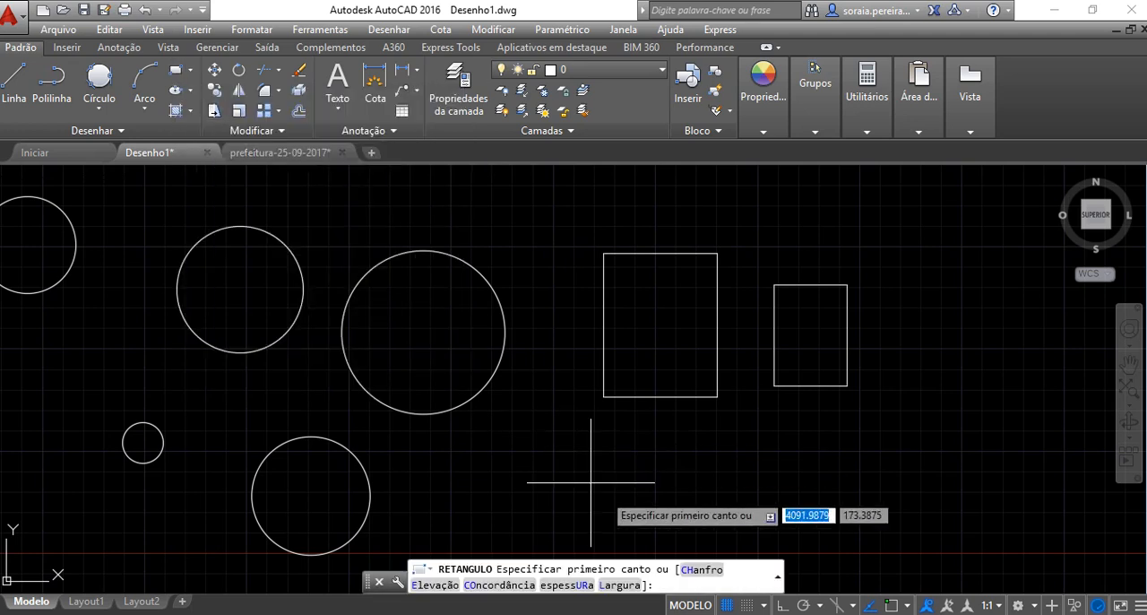
middle_drag(909, 507, 486, 507)
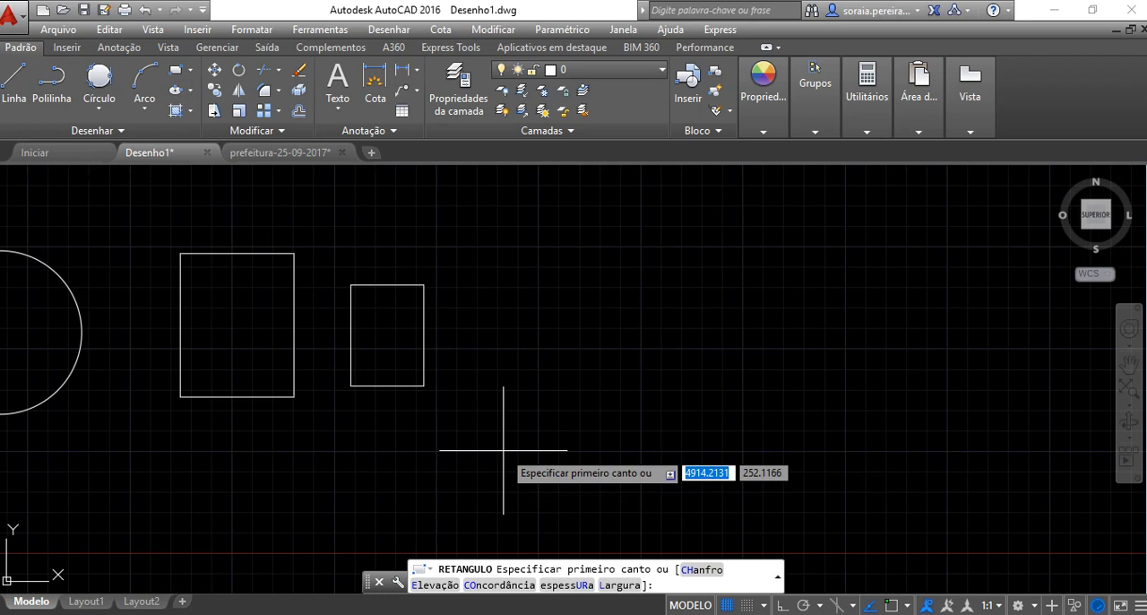
click(504, 450)
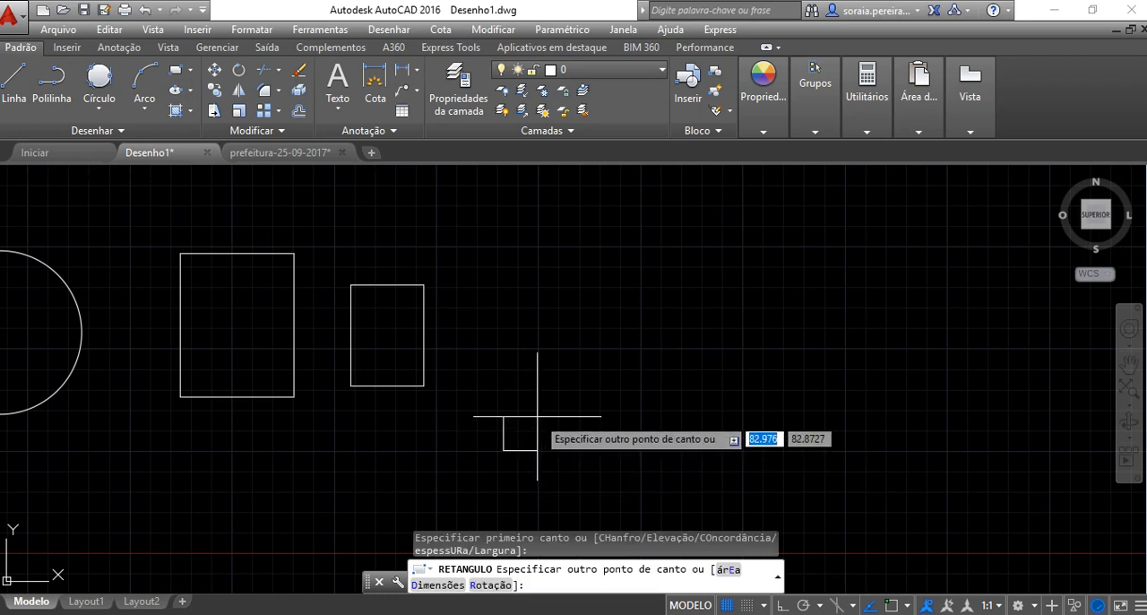
text(@100)
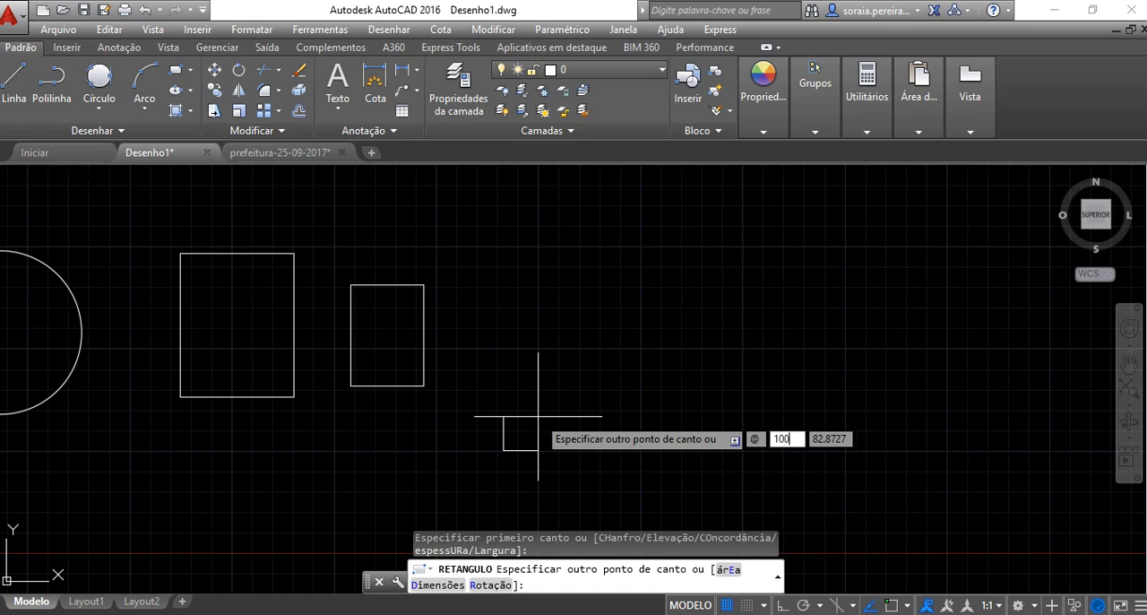
key(Tab)
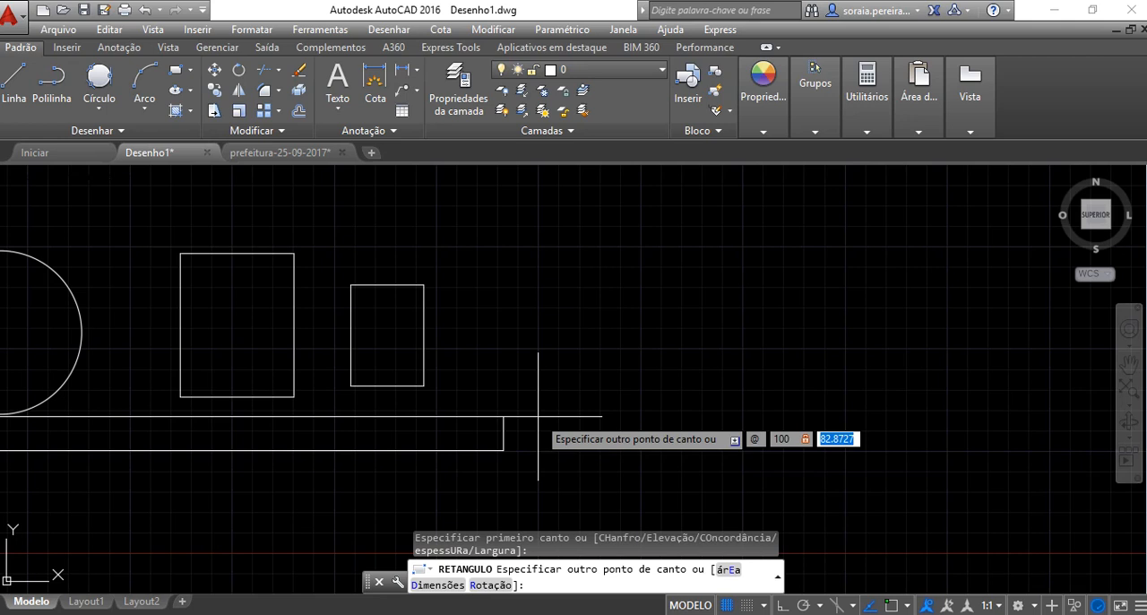
text(100)
key(Return)
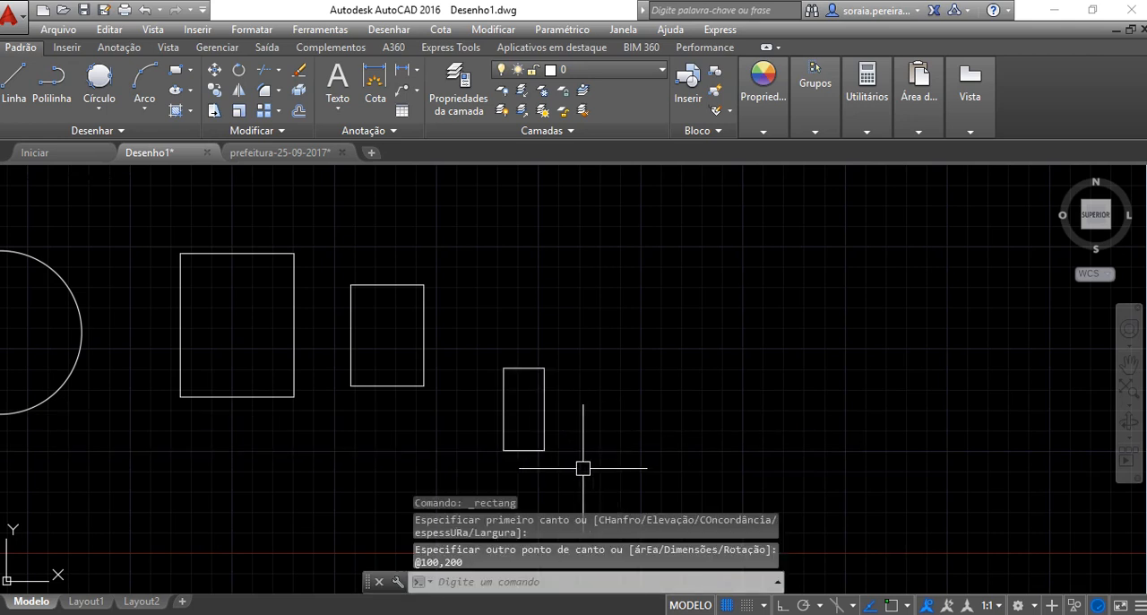
scroll(545, 456, up, 4)
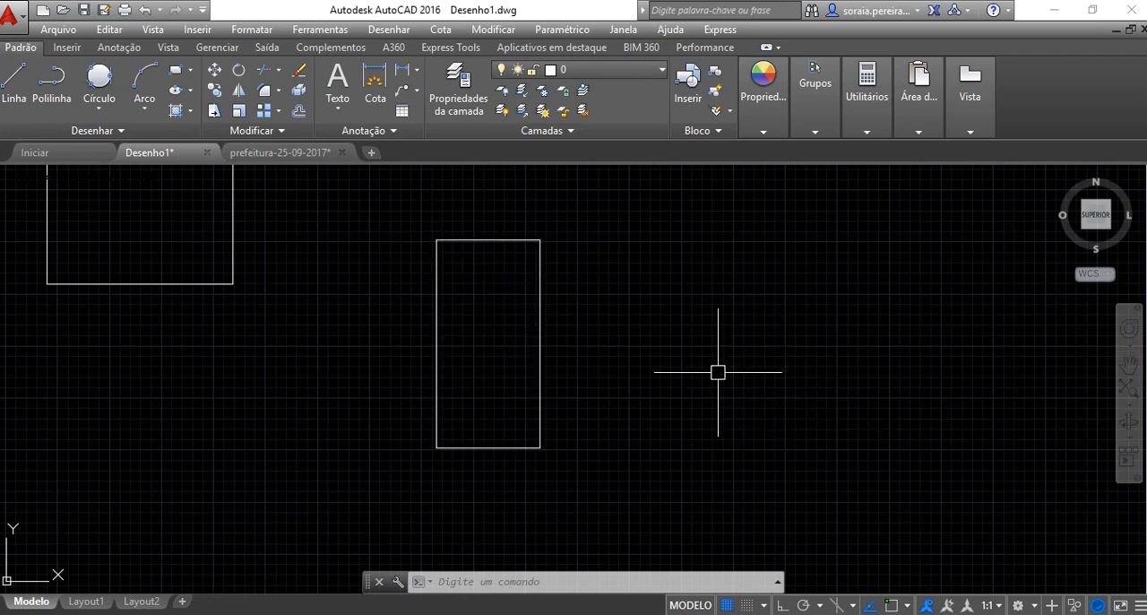
middle_drag(683, 371, 609, 415)
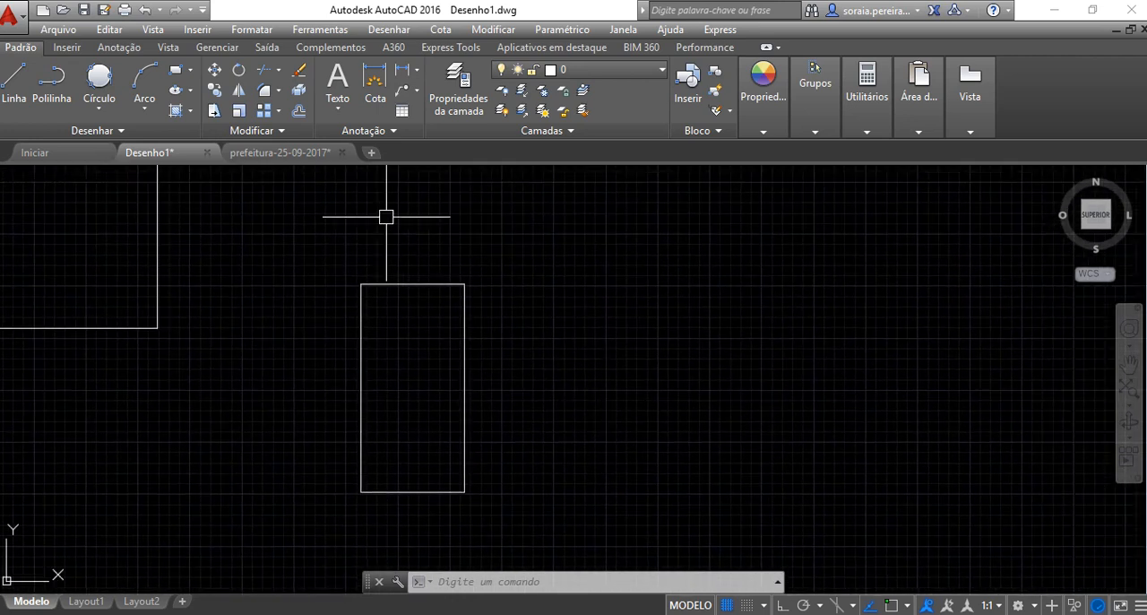
click(176, 70)
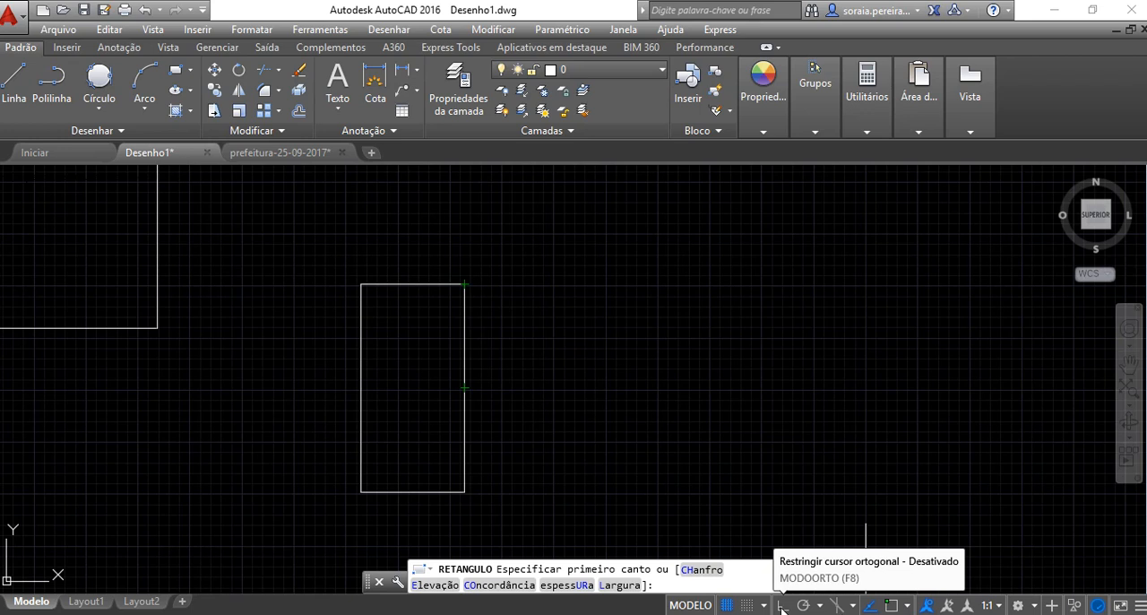
click(908, 607)
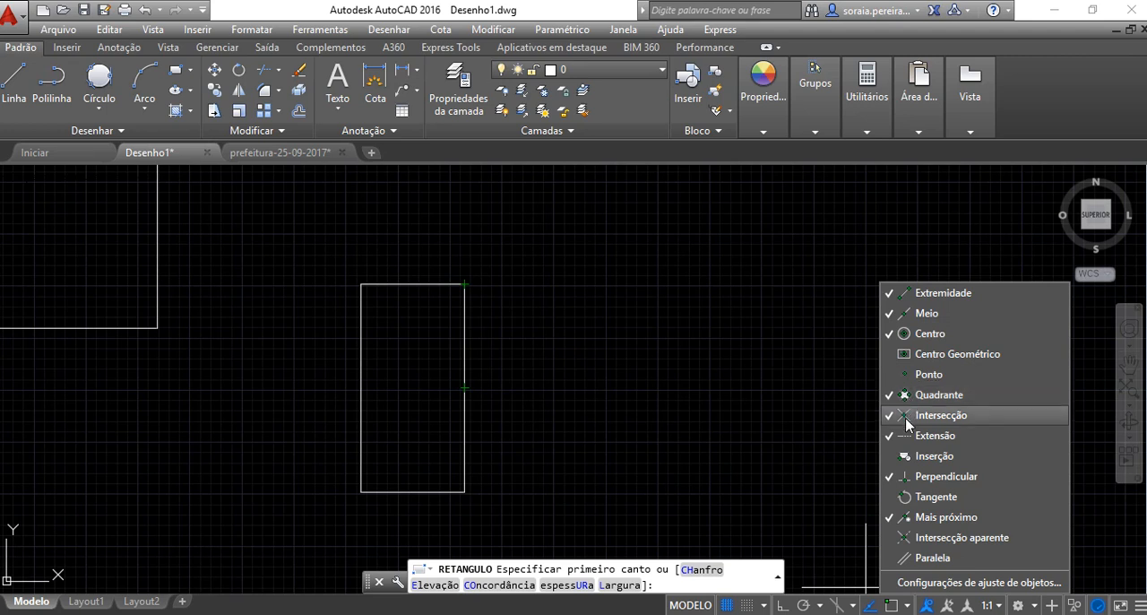
click(856, 529)
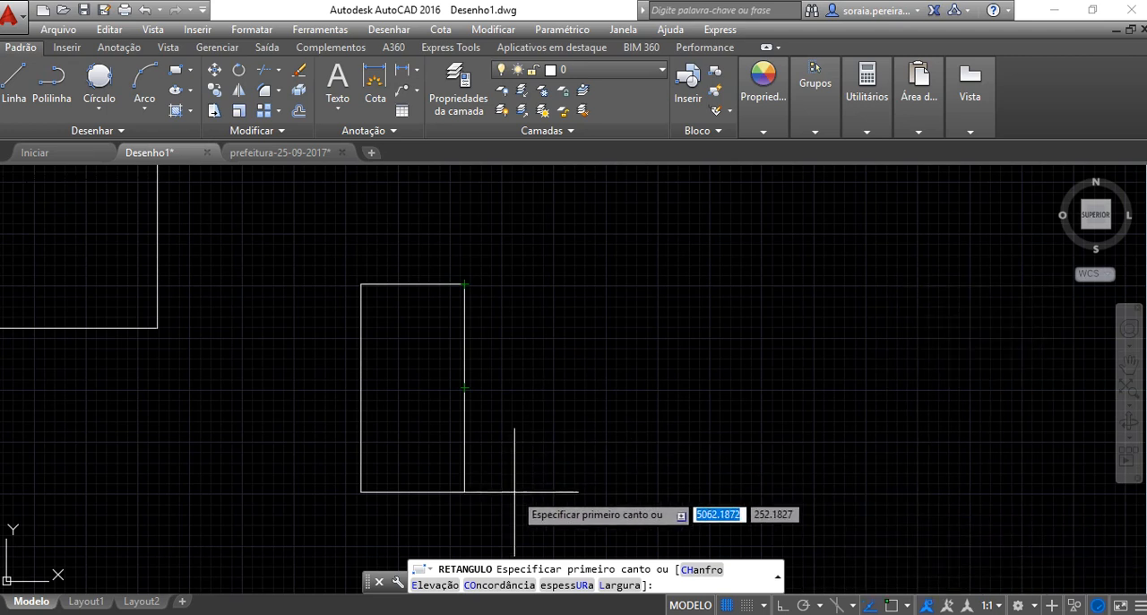
click(464, 491)
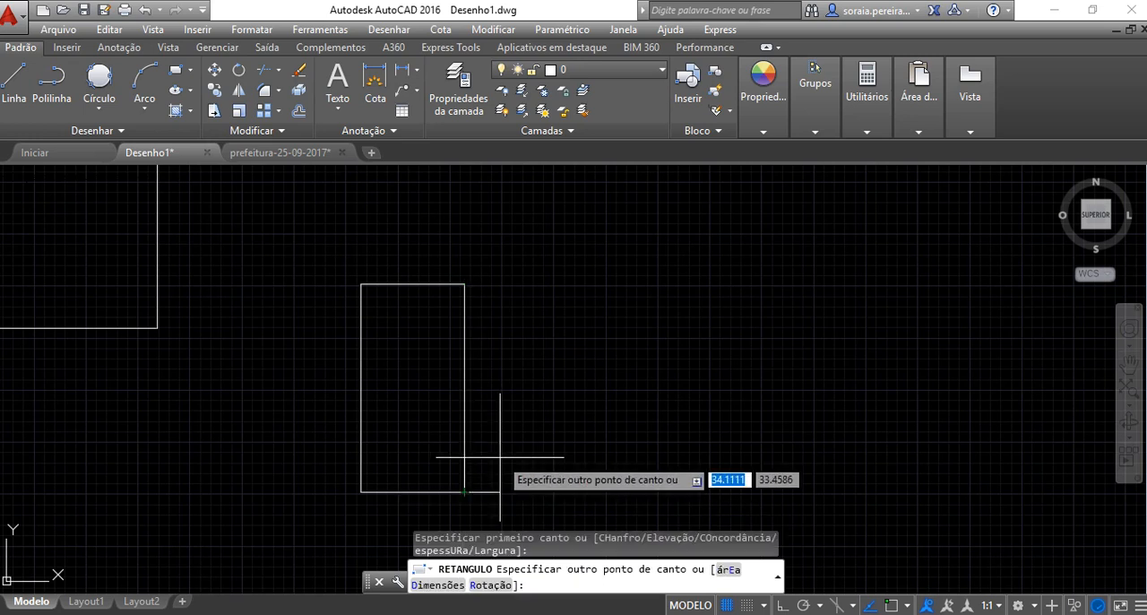
text(@)
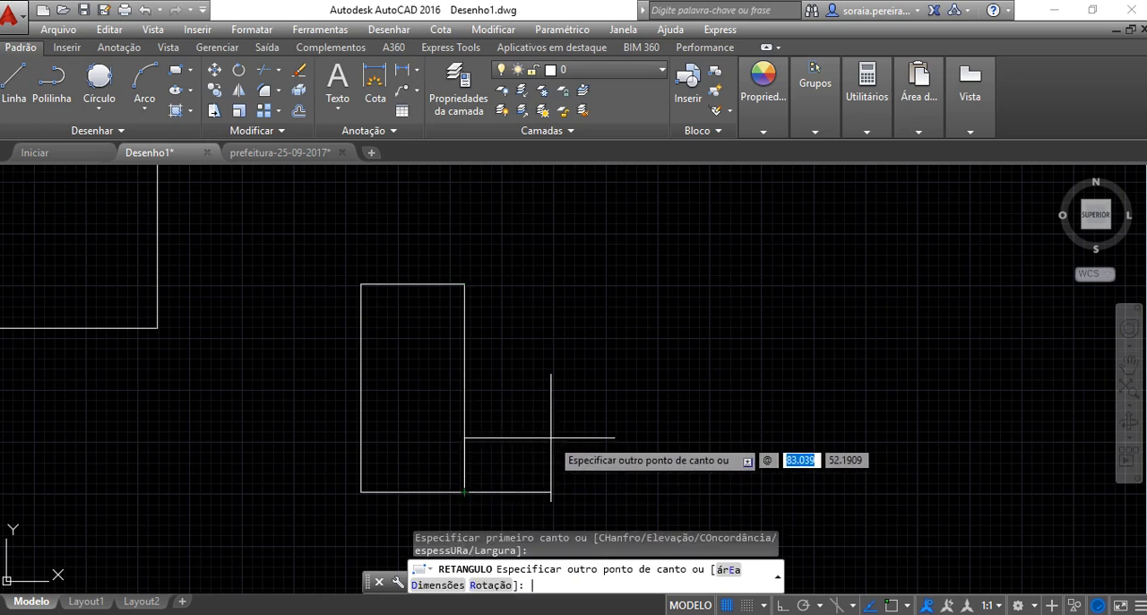
text(100)
key(Tab)
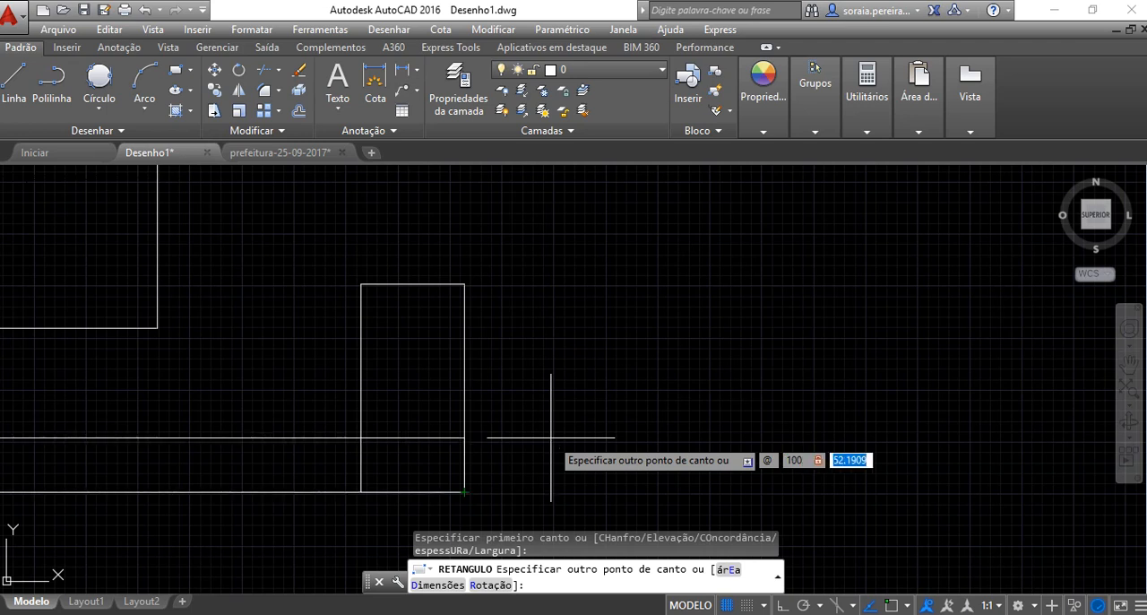
text(150)
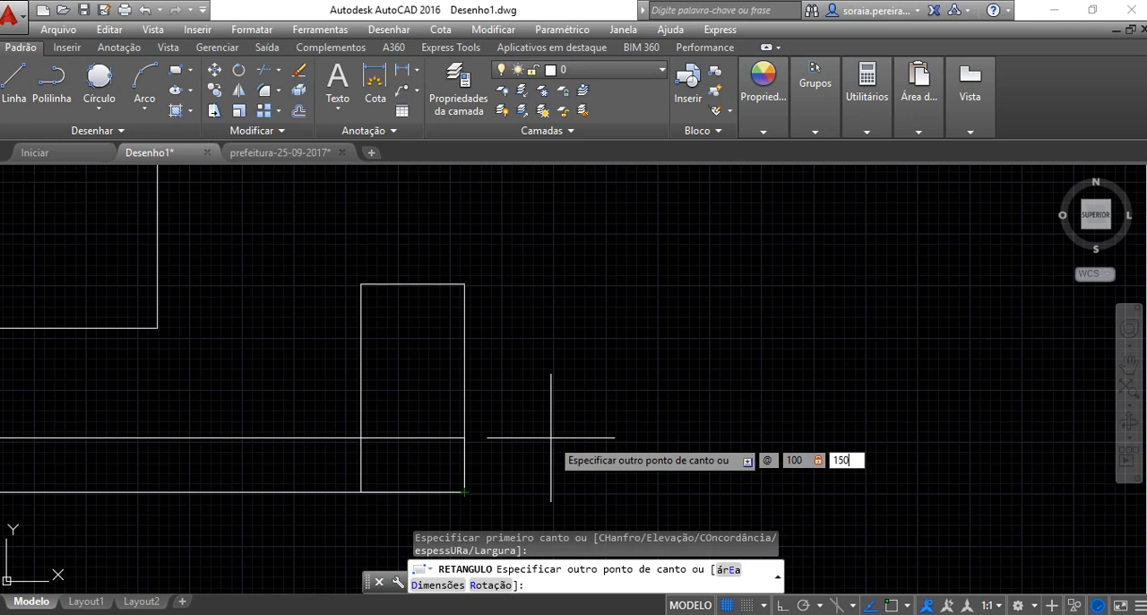
key(Return)
scroll(787, 410, down, 2)
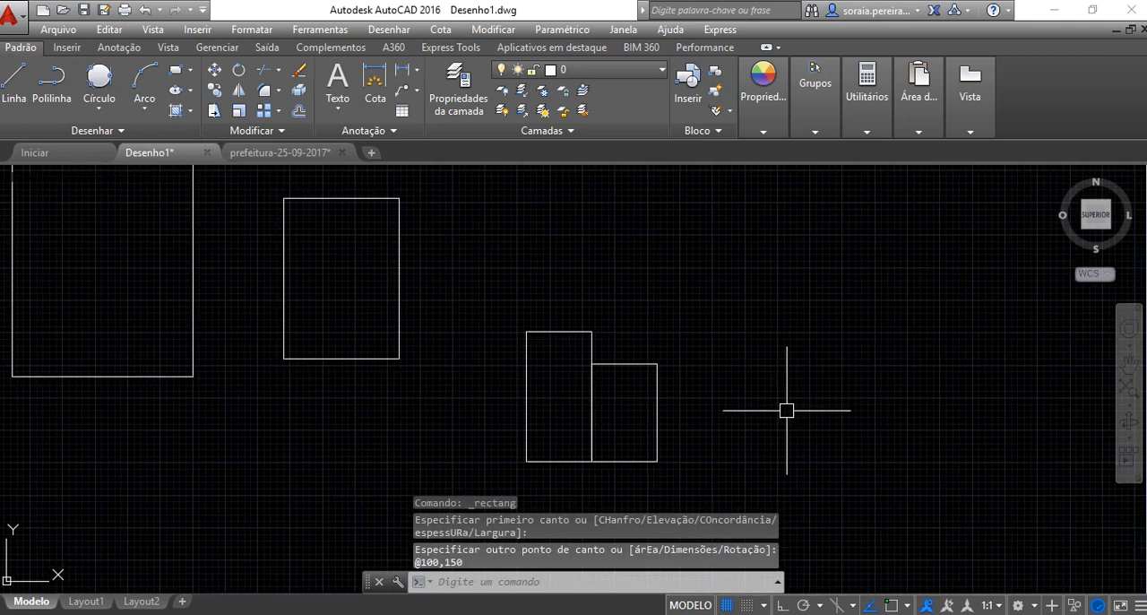
click(177, 79)
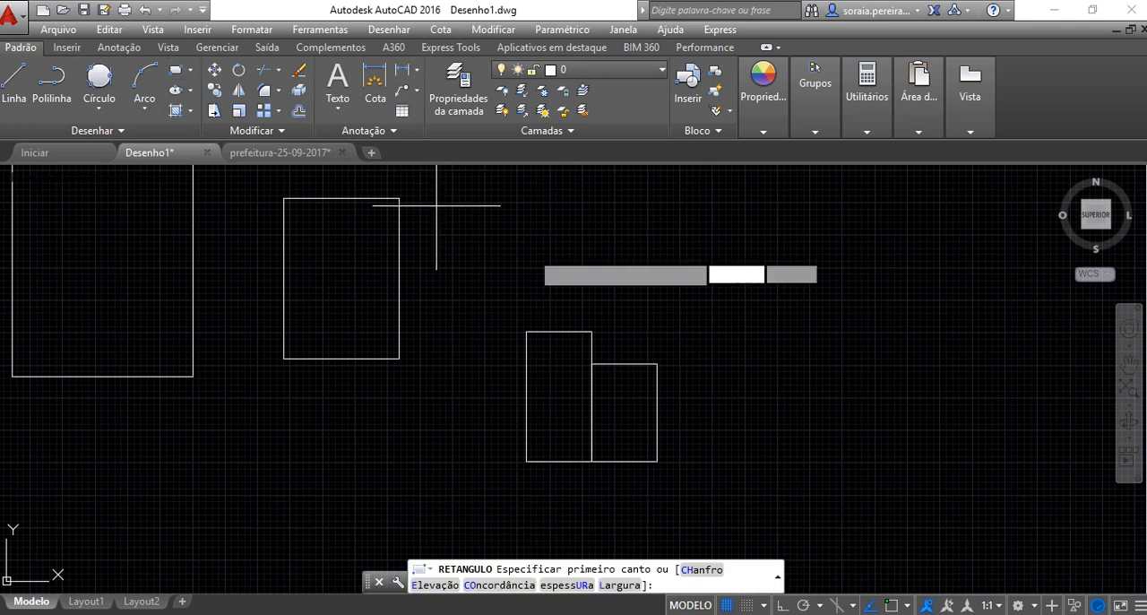
click(657, 461)
text(@)
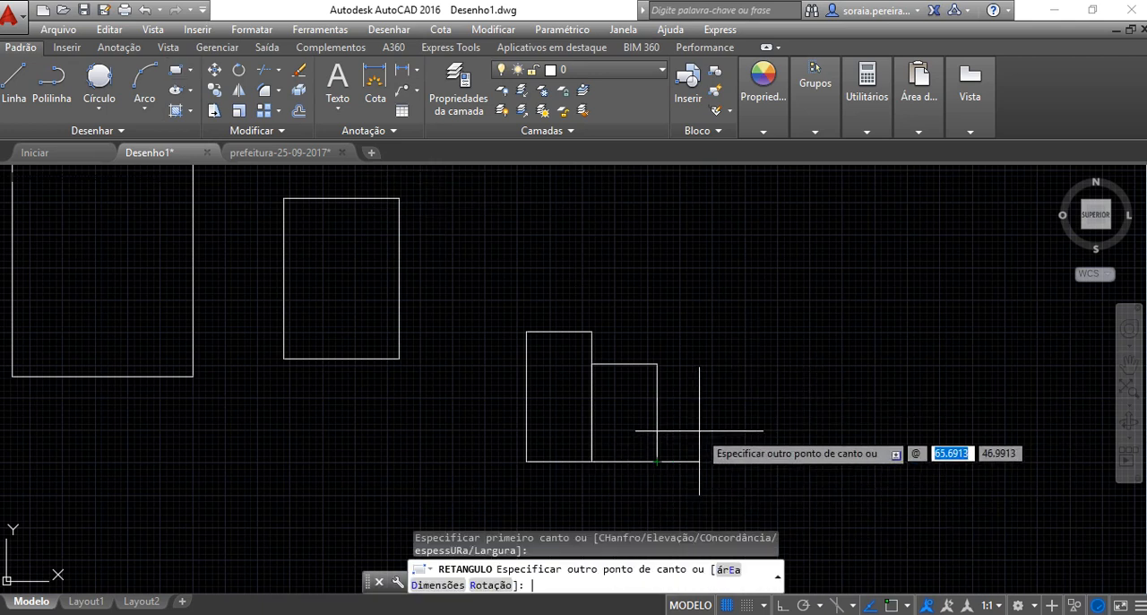
text(100)
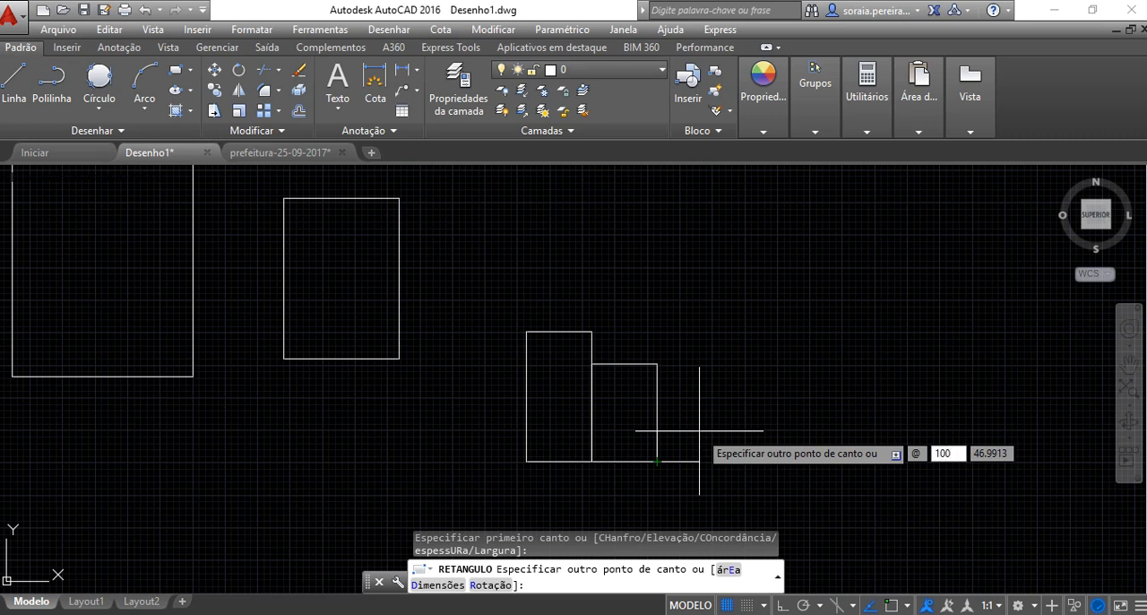
key(Tab)
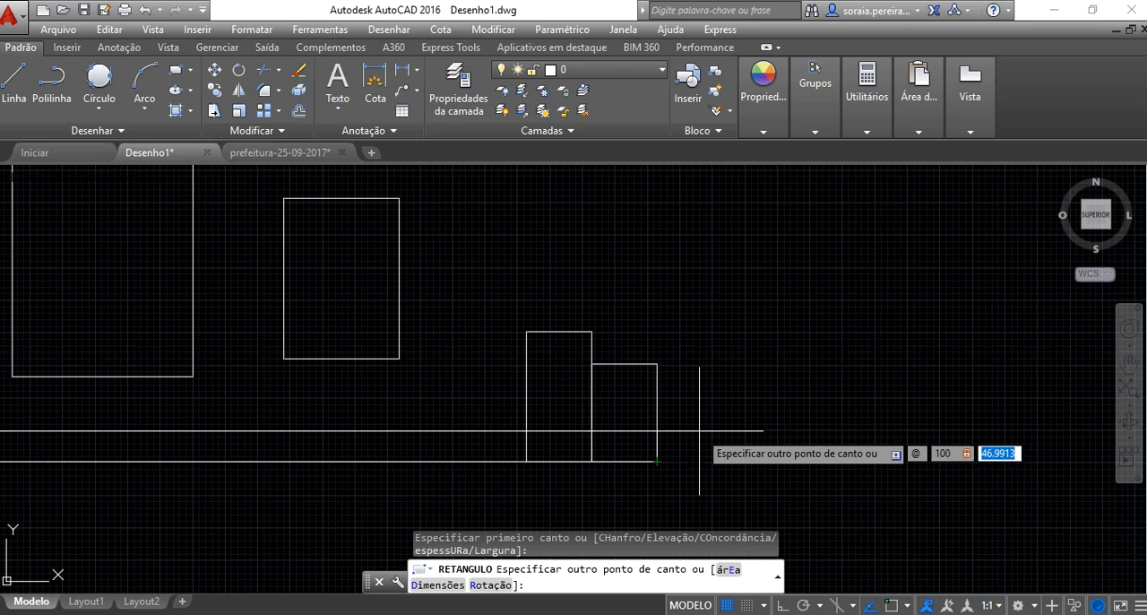
text(100)
key(Return)
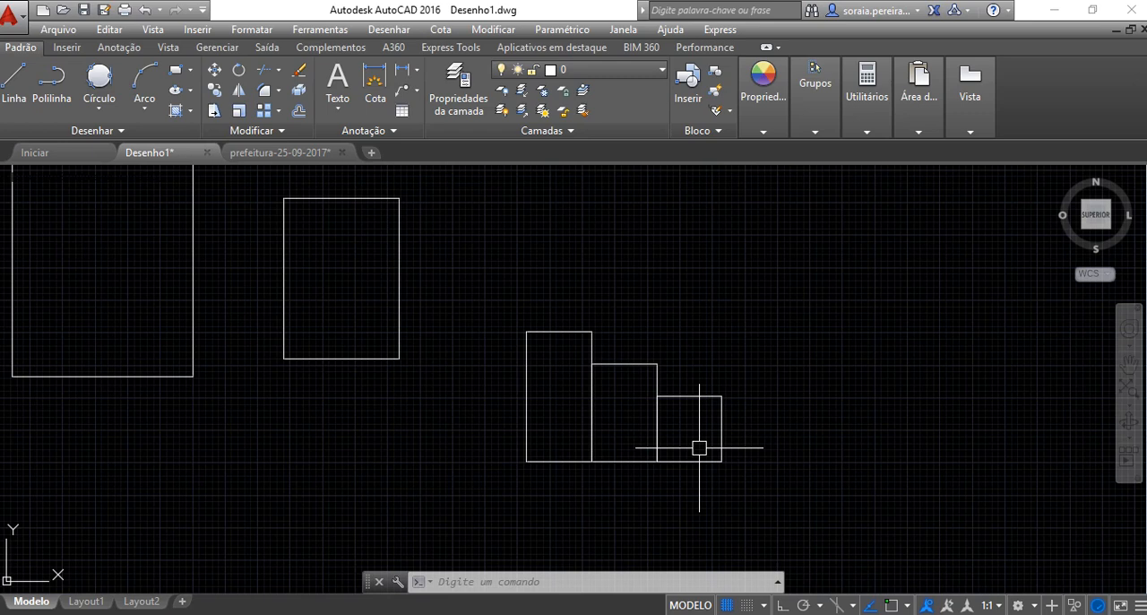
Draw an eight-sided polygon inscribed in a circle of radius 200, centred in the empty area right of the three adjoining rectangles
middle_drag(756, 425, 547, 427)
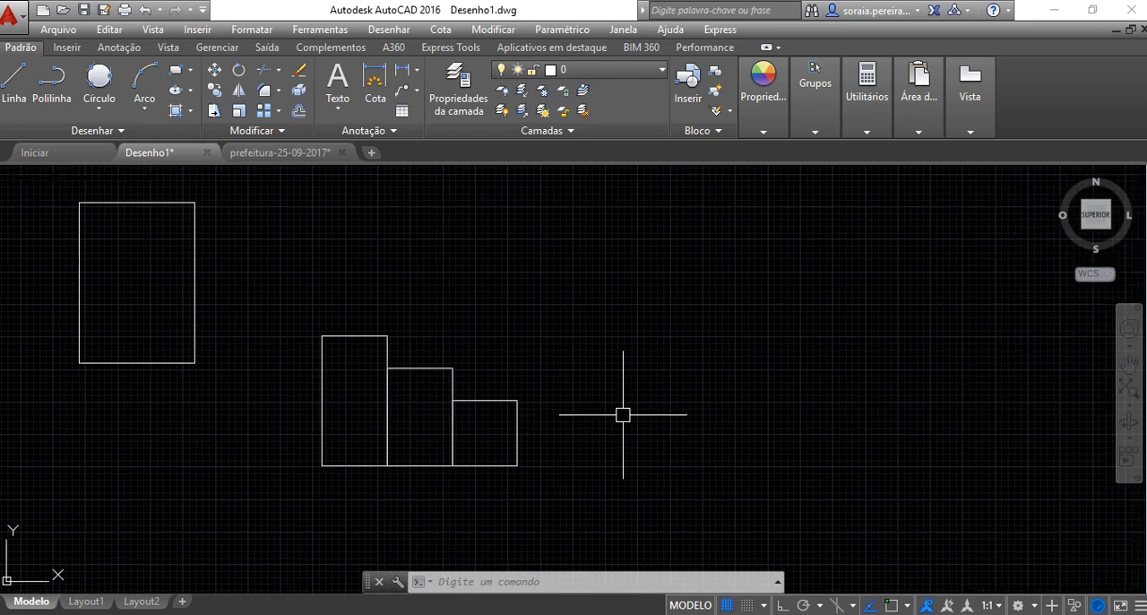
click(177, 70)
click(190, 72)
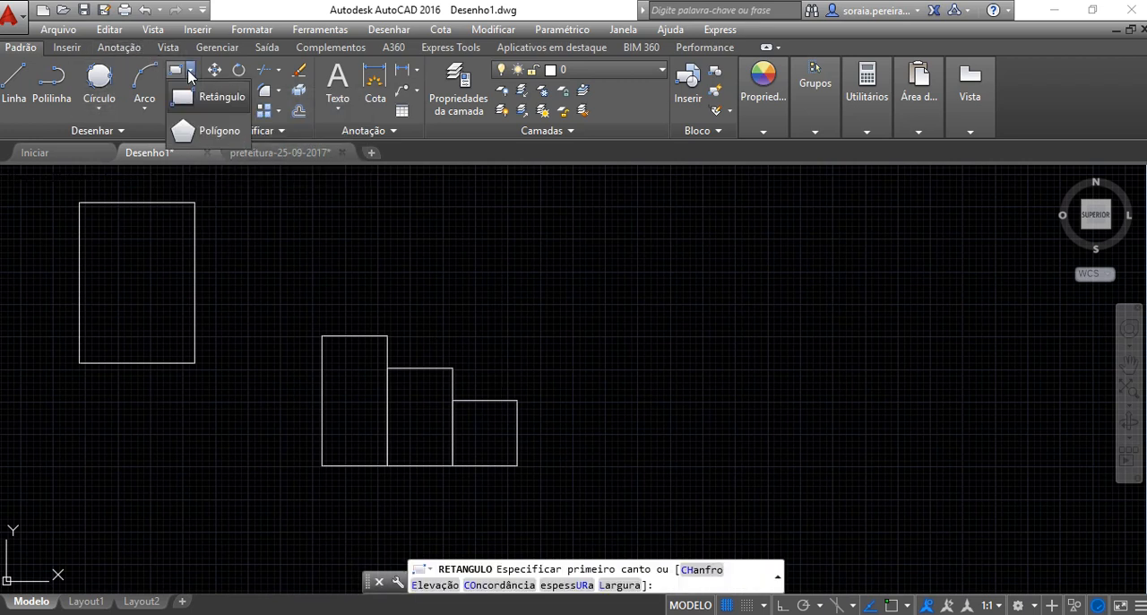
click(216, 135)
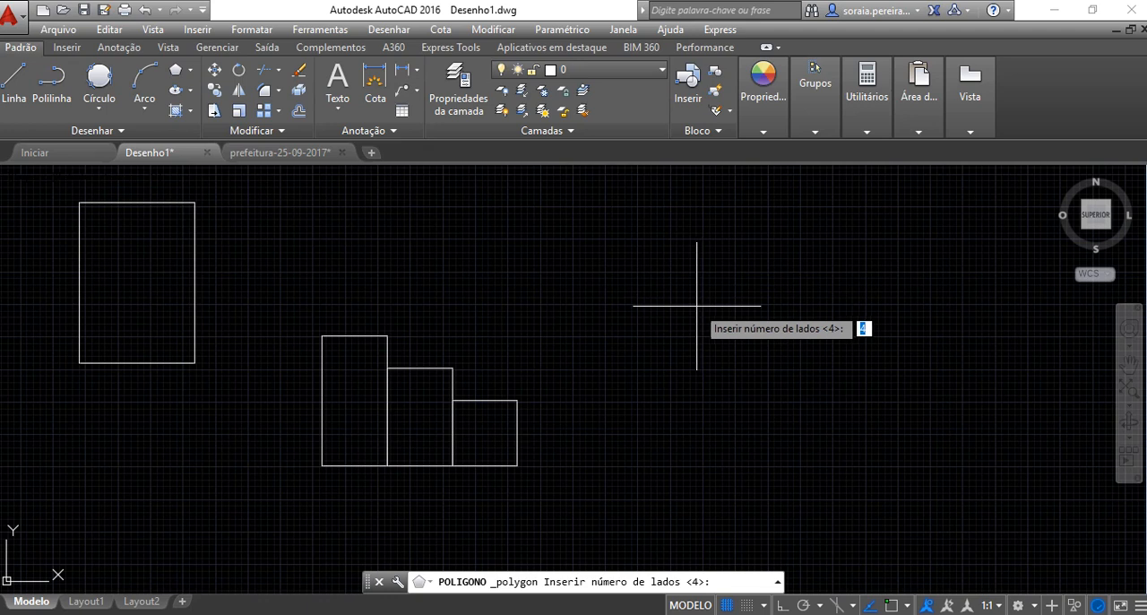
text(8)
key(Return)
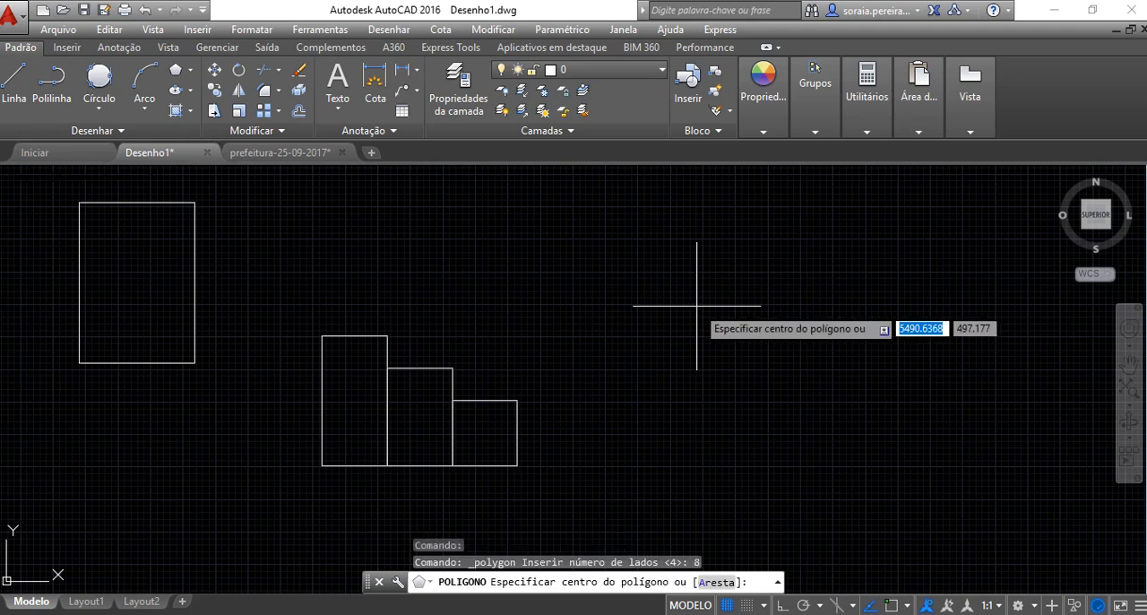
click(698, 306)
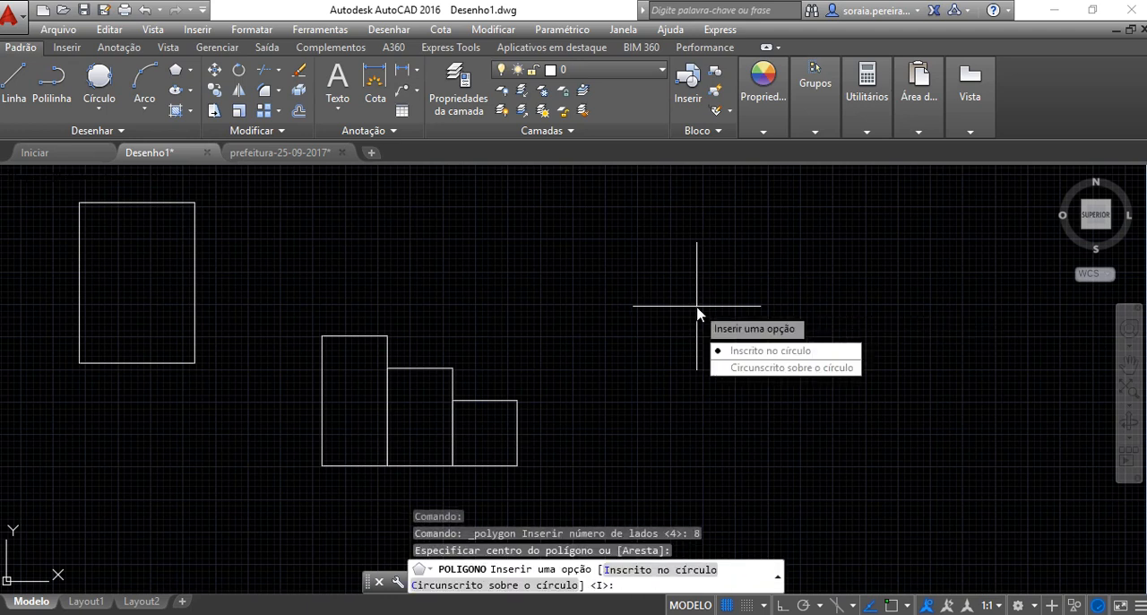
click(738, 352)
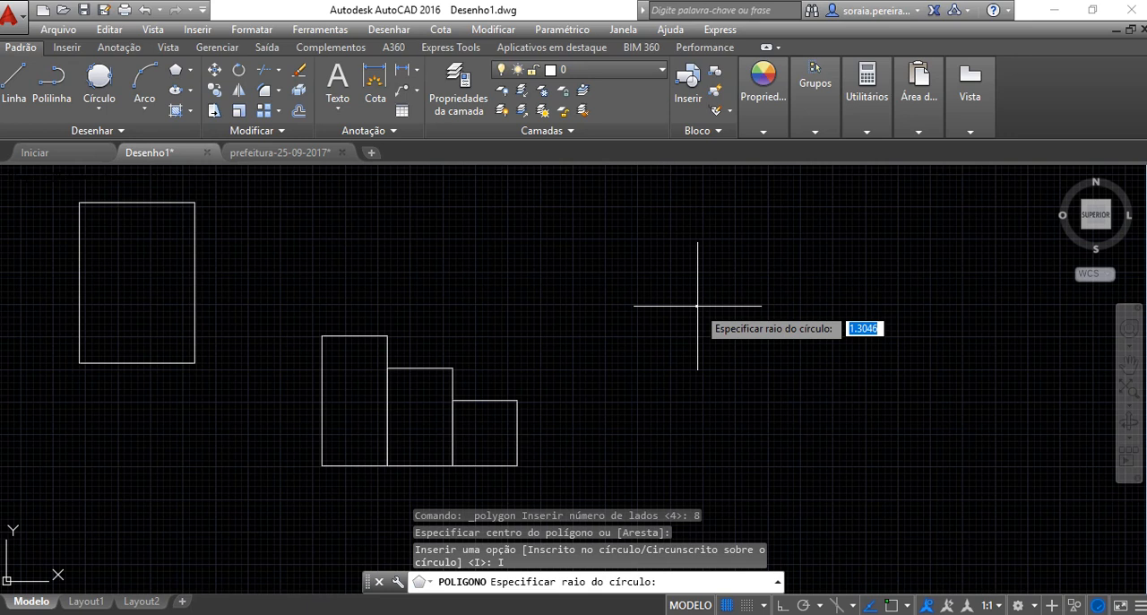
text(200)
key(Return)
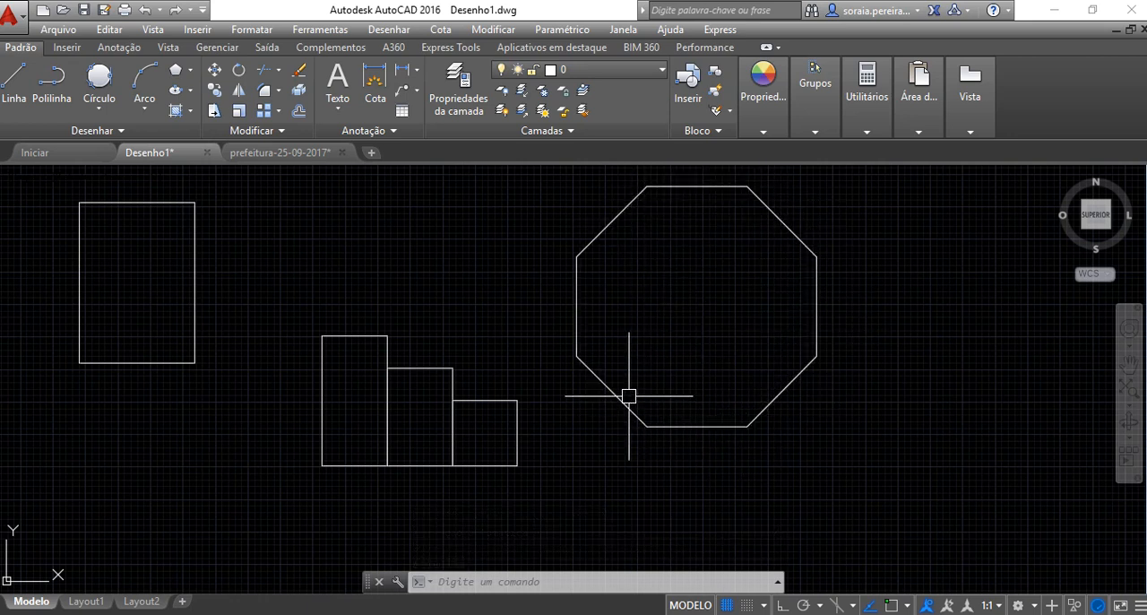
Draw a second eight-sided polygon to the right of the first, circumscribed about a circle of radius 200
click(176, 69)
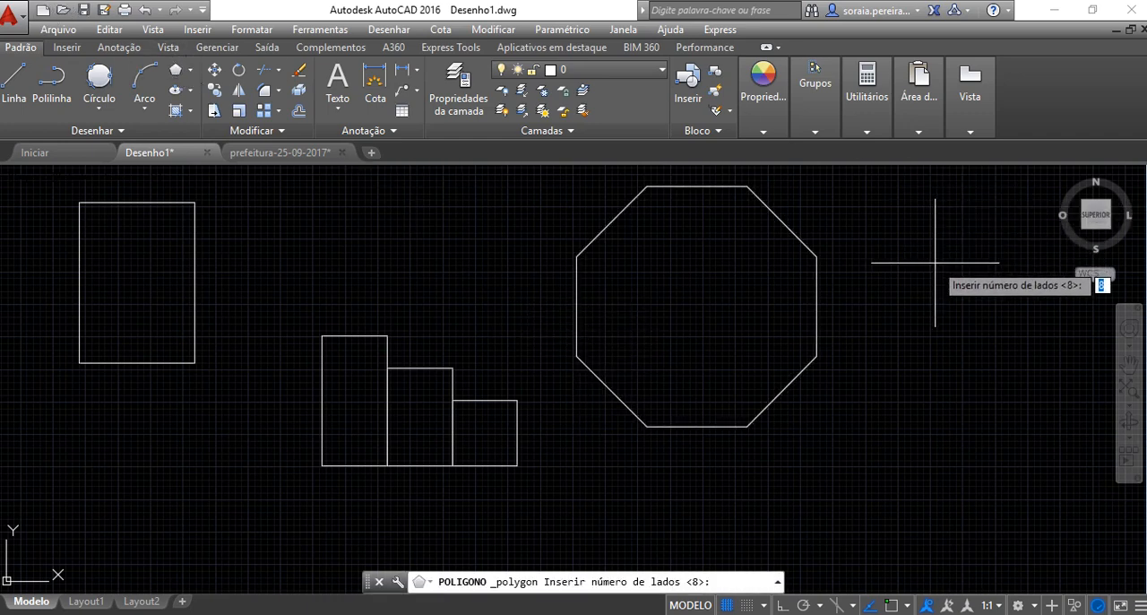
middle_drag(924, 276, 663, 313)
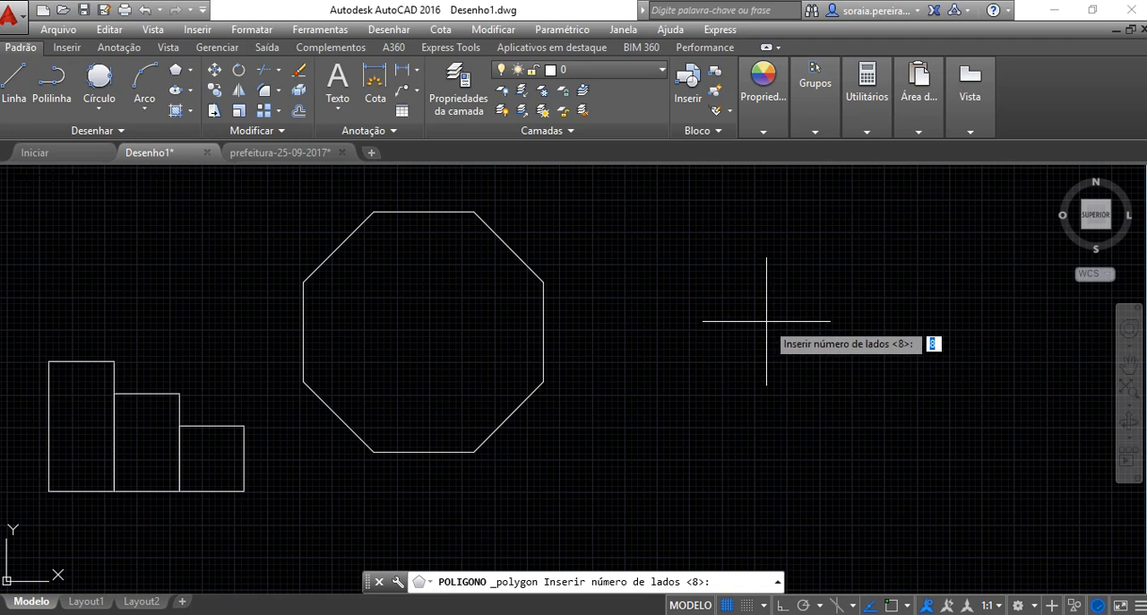
key(Return)
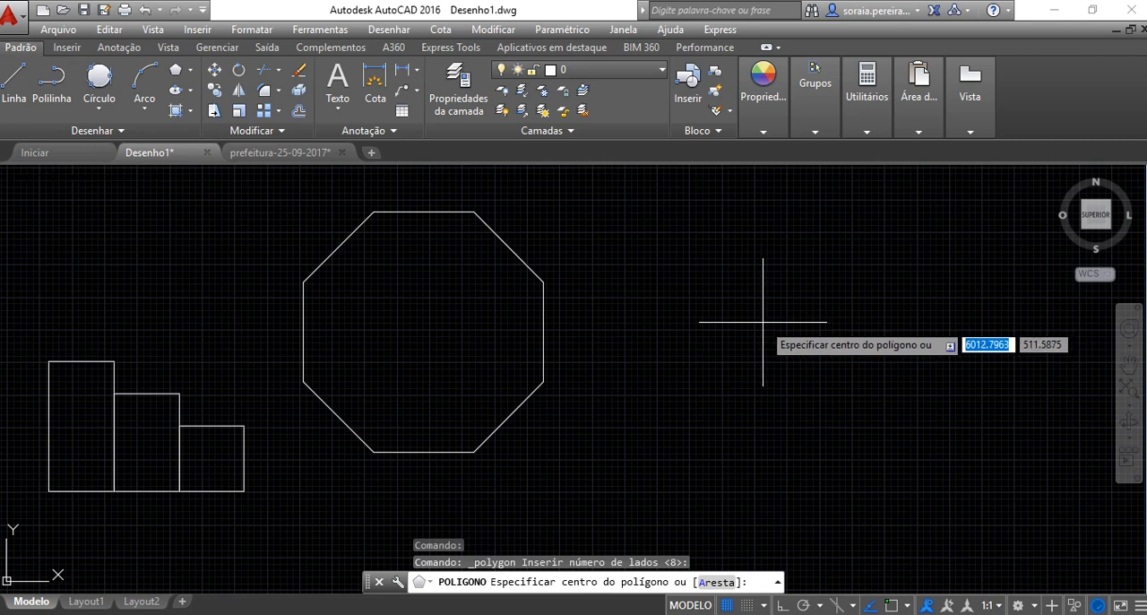
click(763, 321)
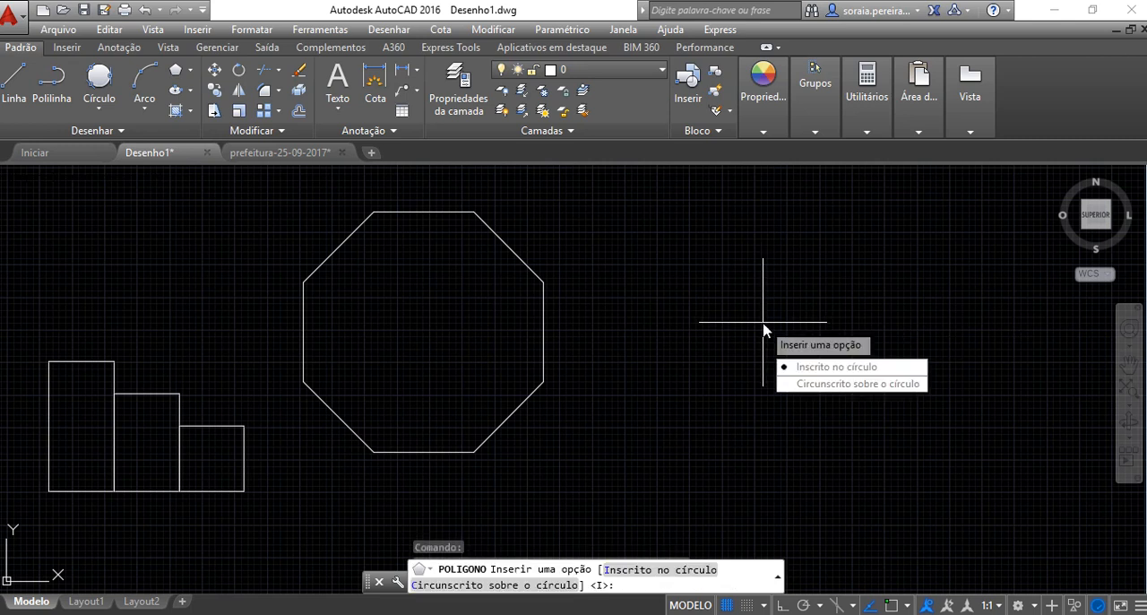
click(816, 386)
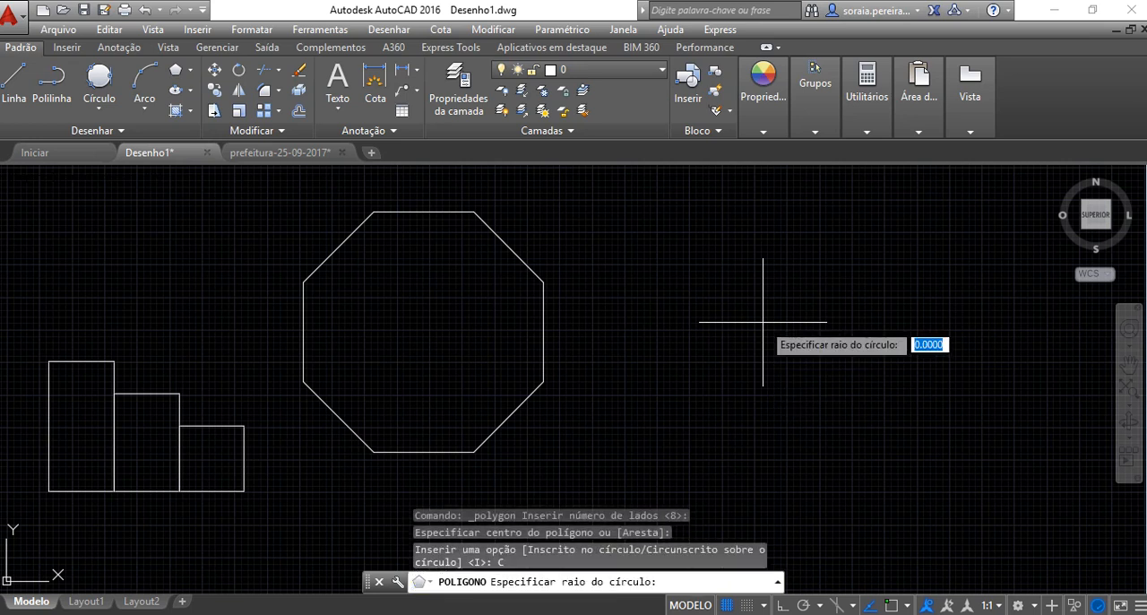
text(2)
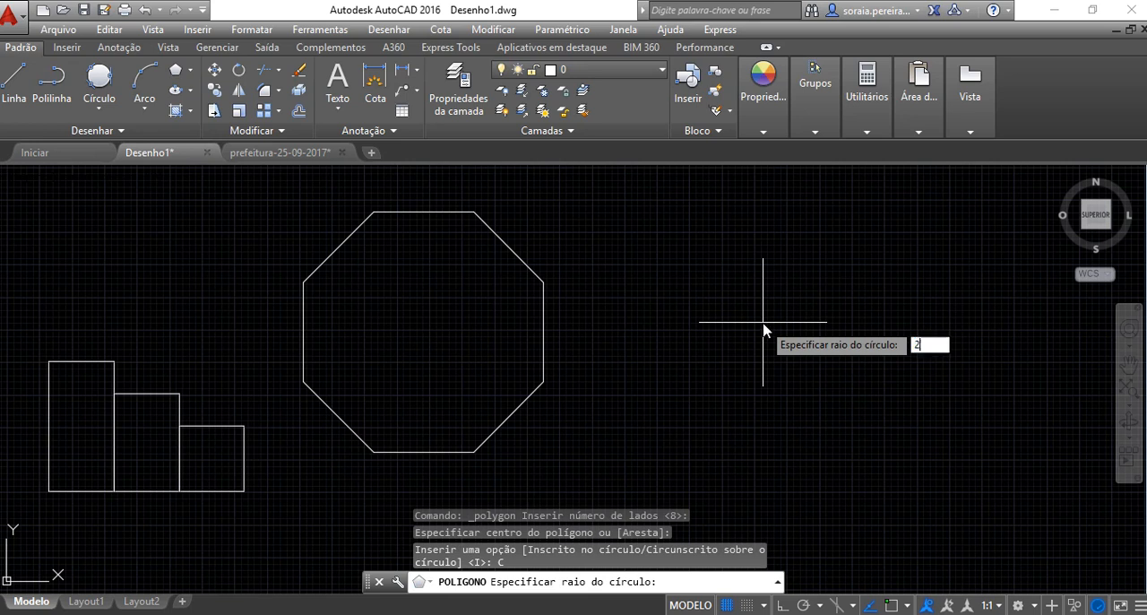
text(00)
key(Return)
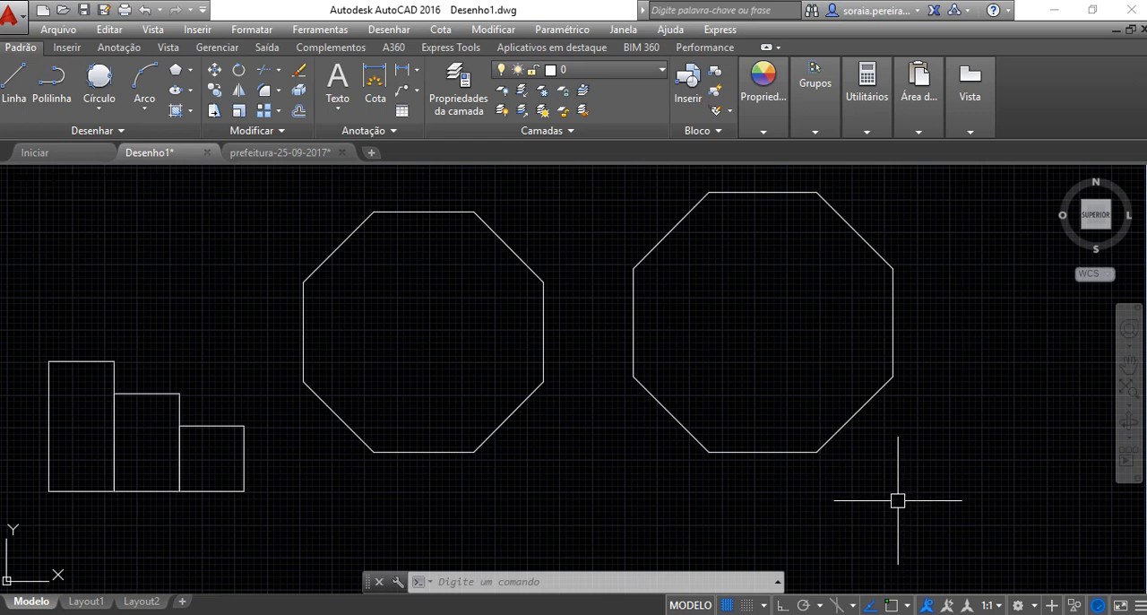
Draw a freehand horizontal ellipse by its centre, right of the second octagon and overlapping its edge, with a minor half-axis of about 111
mouse_move(875, 323)
middle_down()
mouse_move(787, 377)
mouse_move(457, 380)
middle_up()
middle_drag(661, 352, 637, 351)
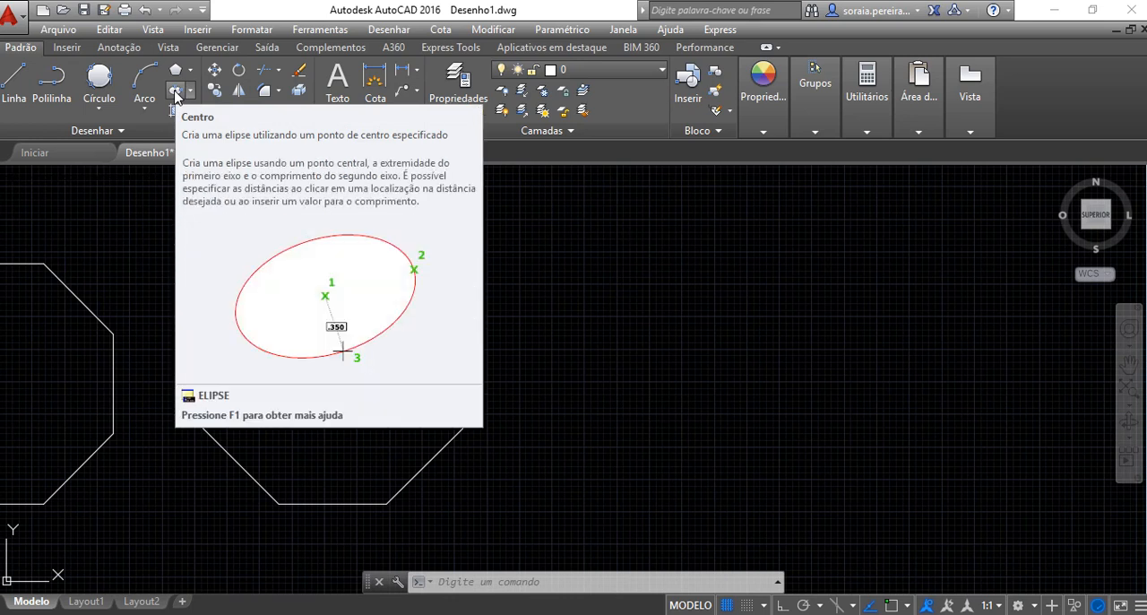
click(175, 93)
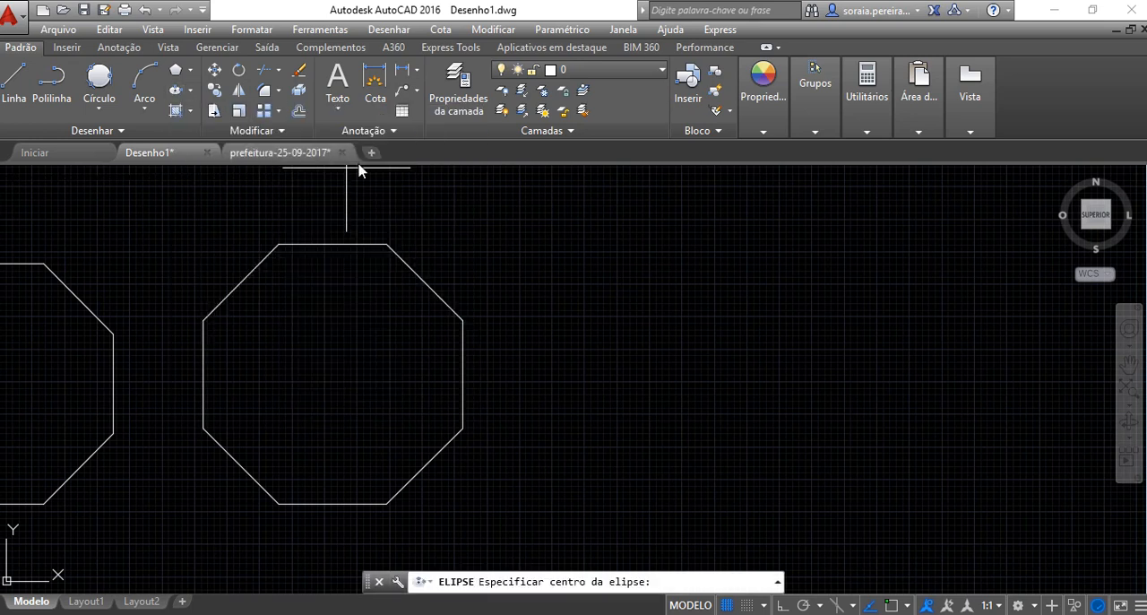
click(644, 348)
click(848, 349)
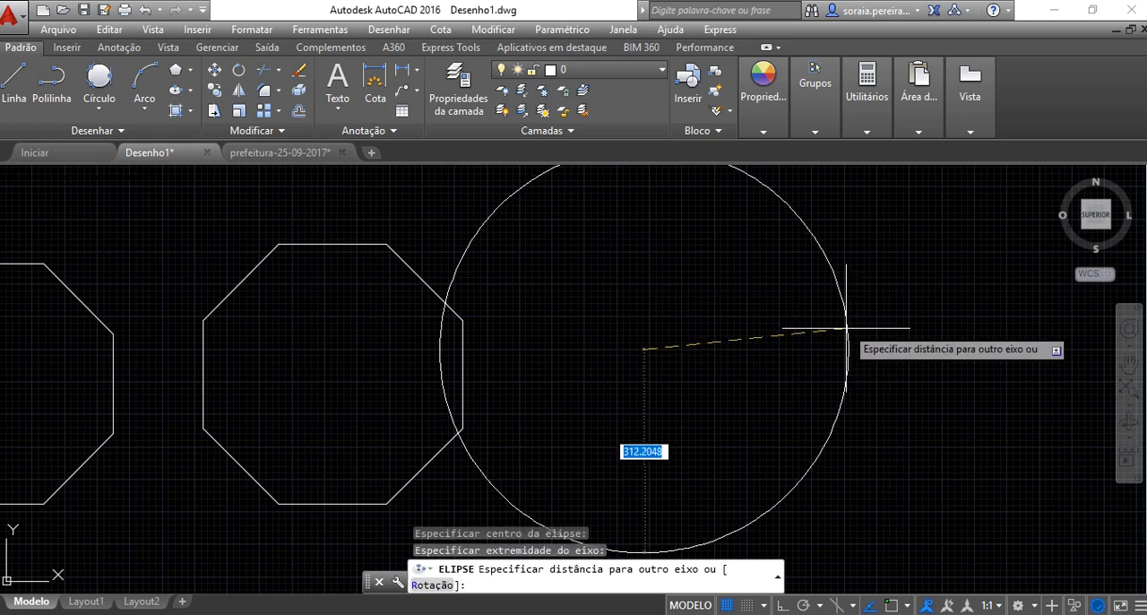
click(679, 280)
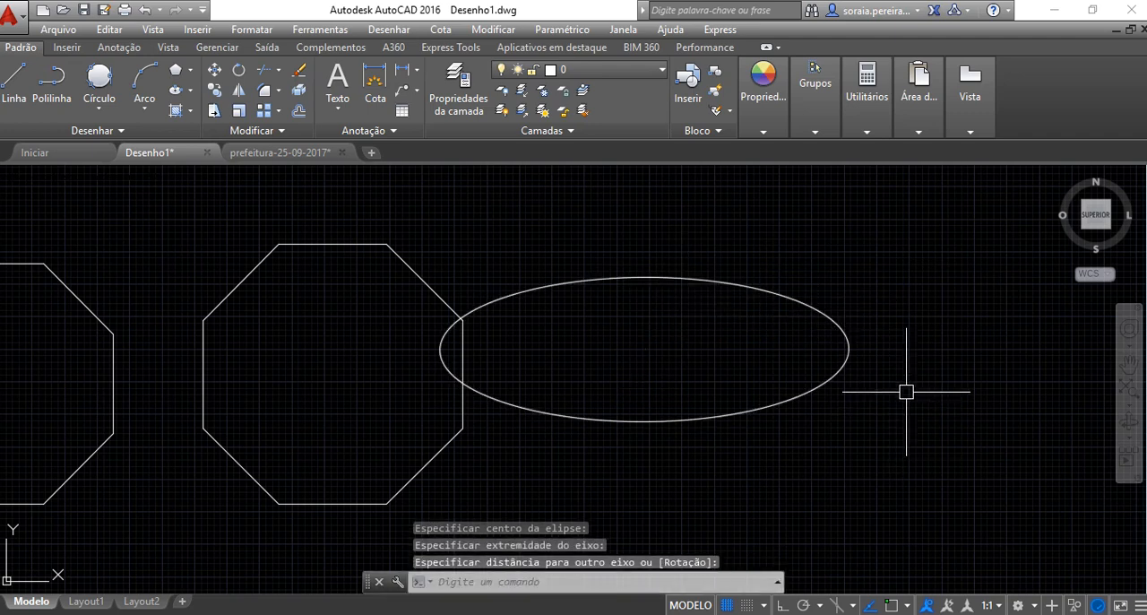
middle_drag(904, 389, 700, 384)
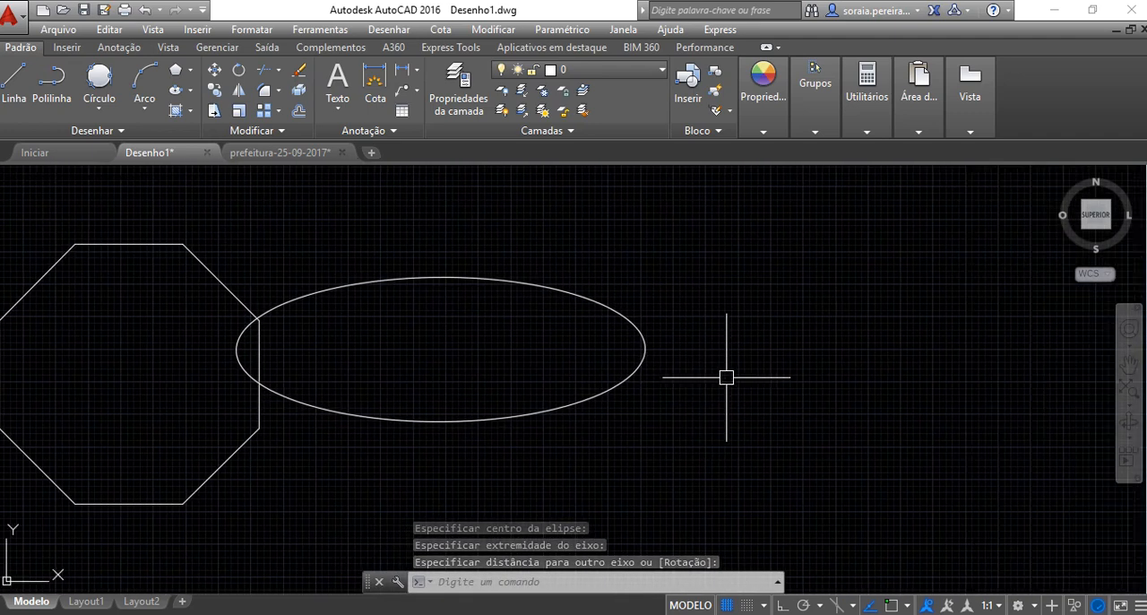
middle_drag(790, 381, 648, 384)
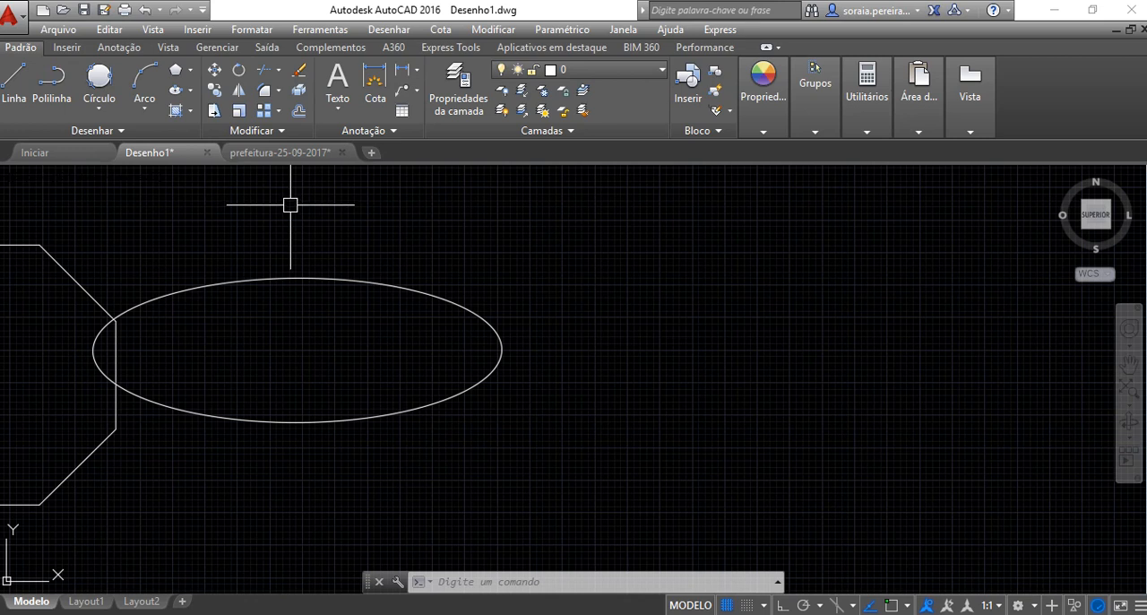
Draw a freehand horizontal ellipse by its axis endpoints, right of the first ellipse, with a major axis about 445 long
click(189, 91)
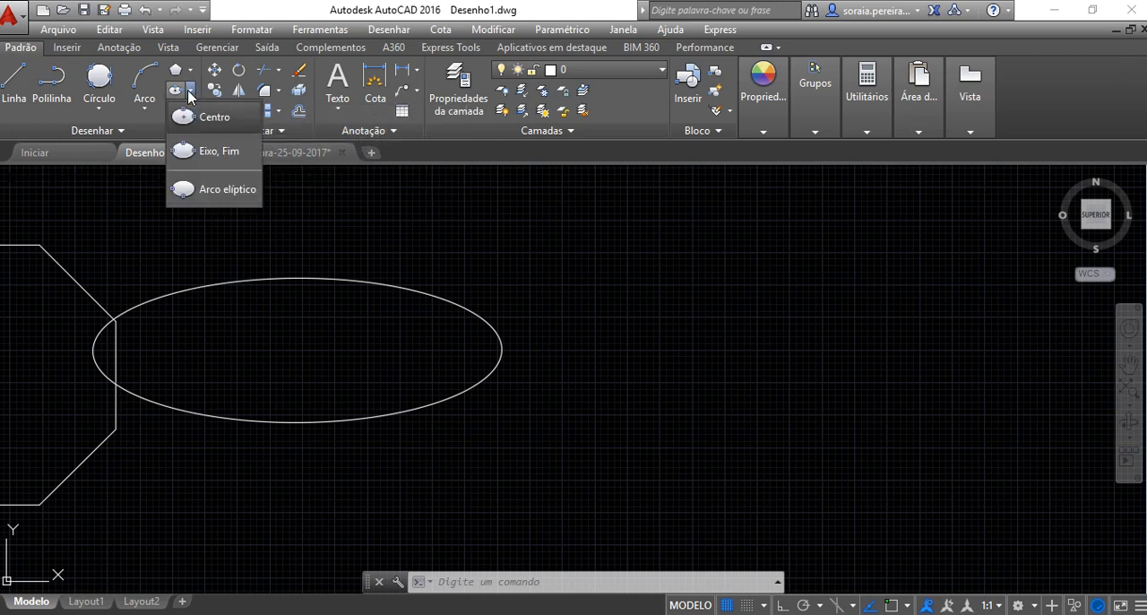
click(215, 151)
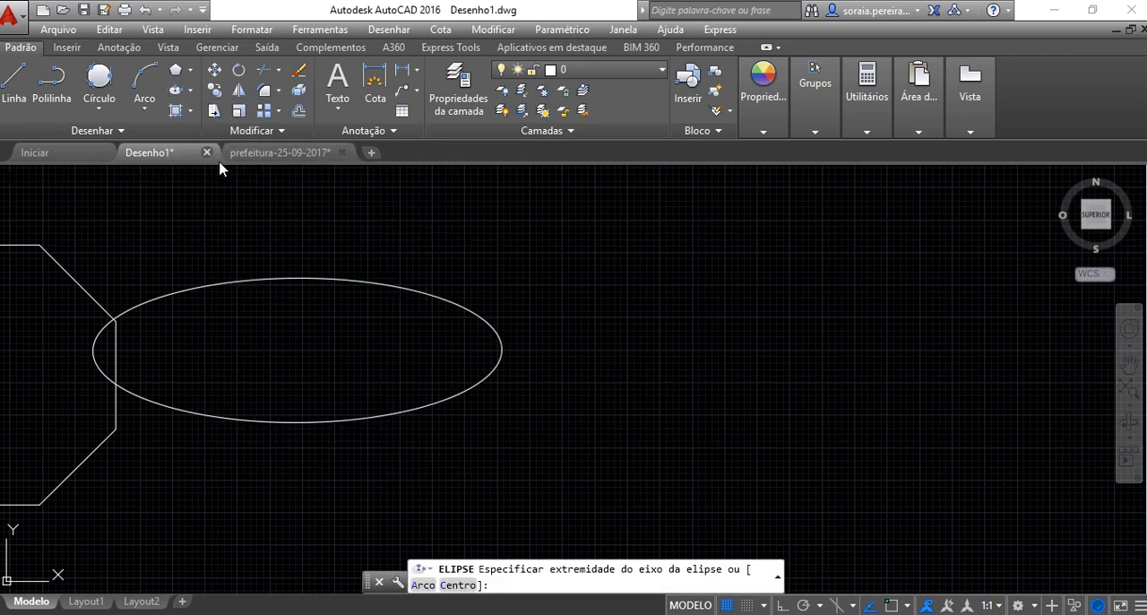
click(635, 348)
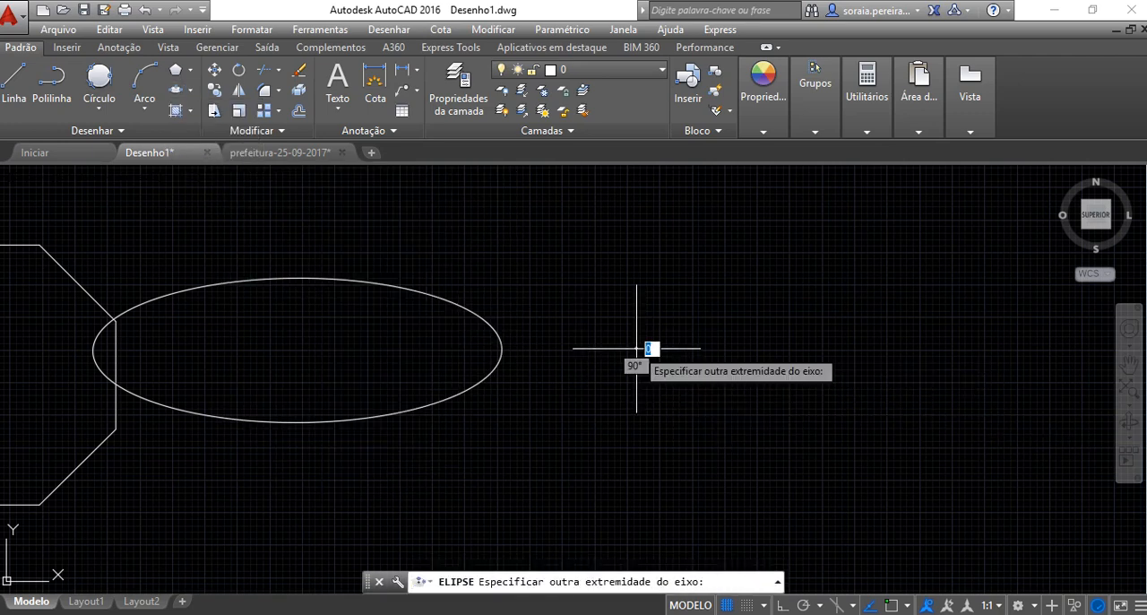
click(924, 363)
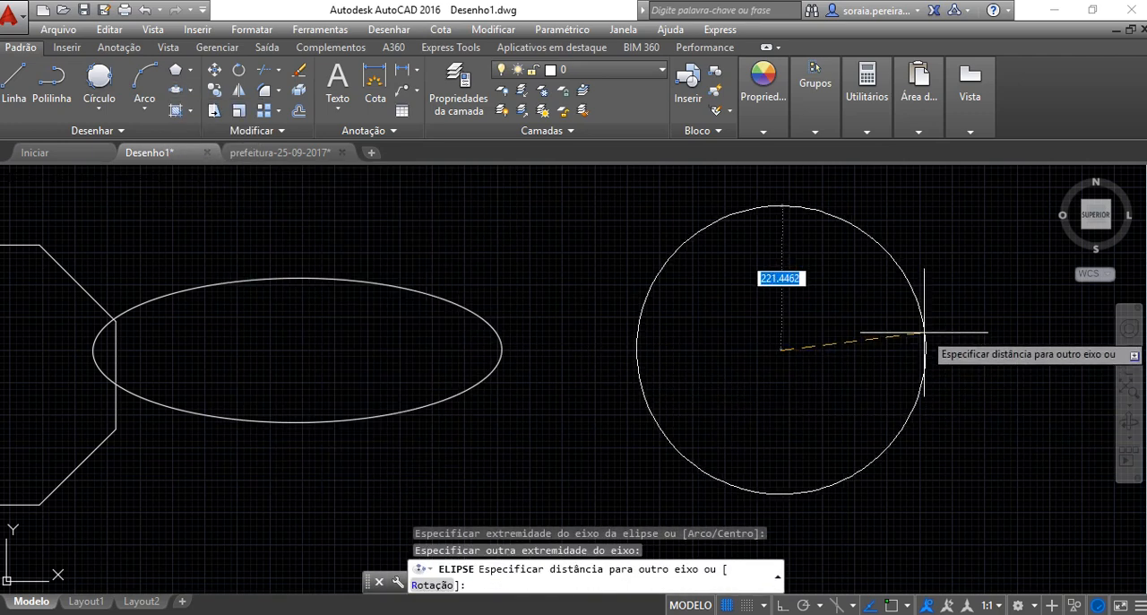
click(807, 298)
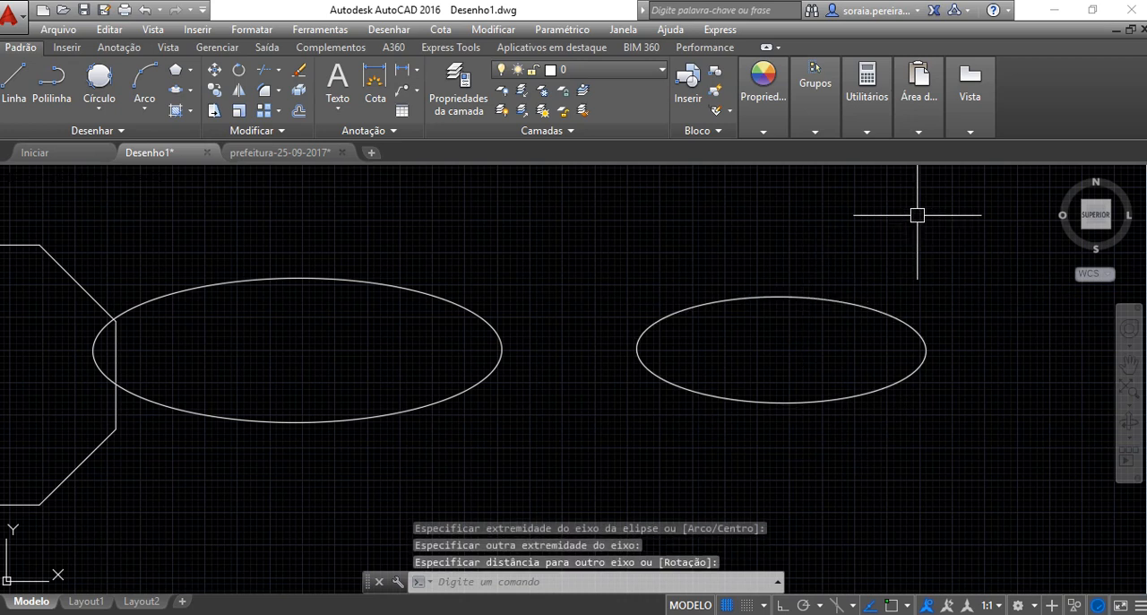
Draw a freehand upward-bulging three-point arc above the gap between the two ellipses
click(144, 108)
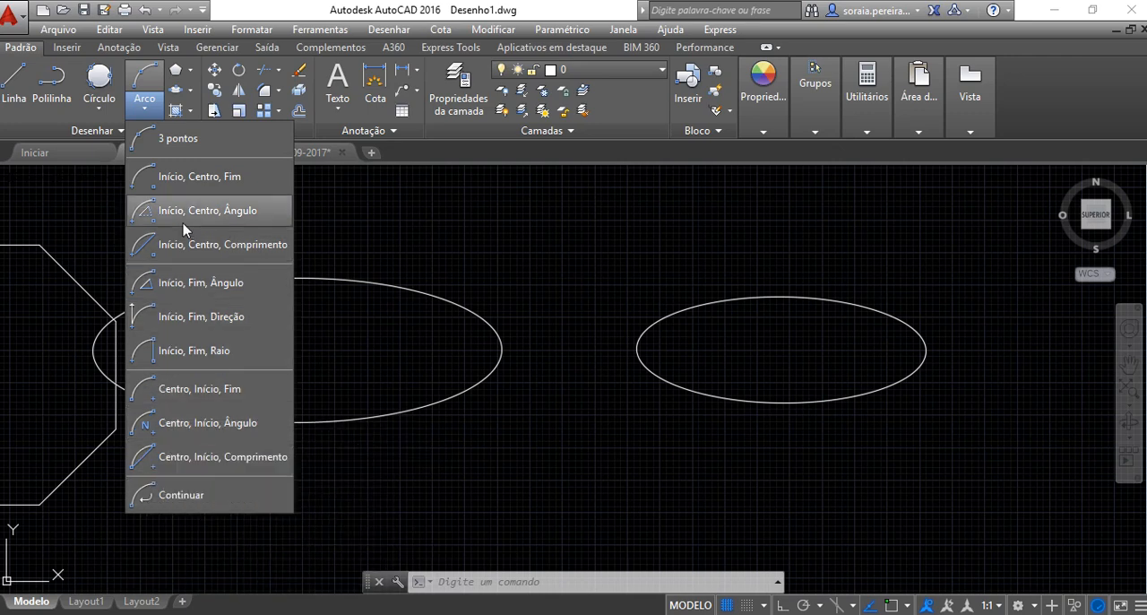
click(190, 141)
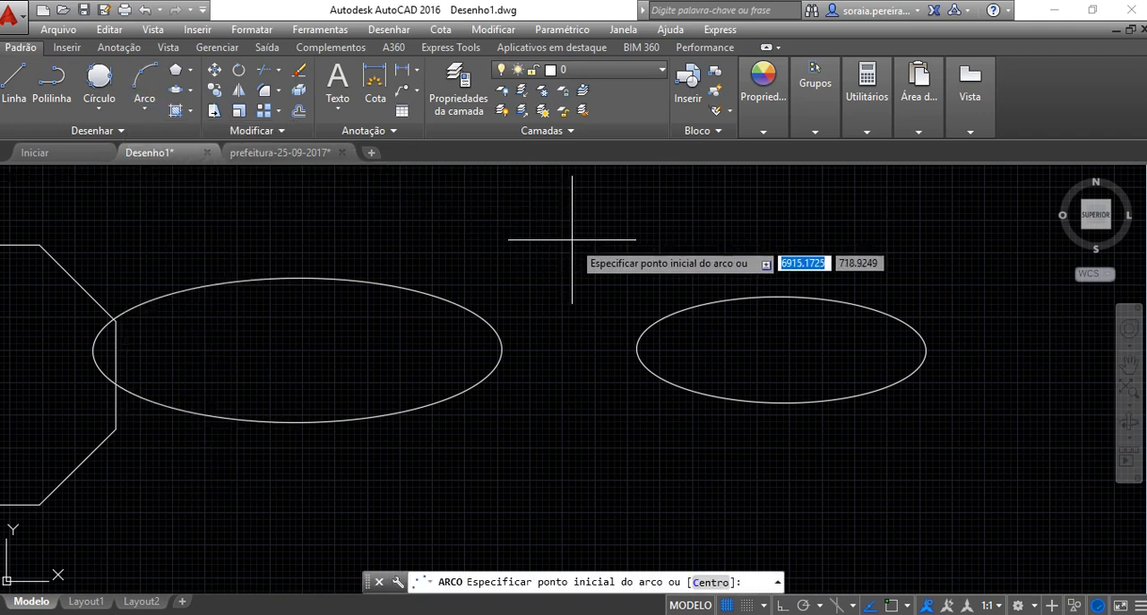
middle_drag(571, 239, 537, 353)
click(453, 309)
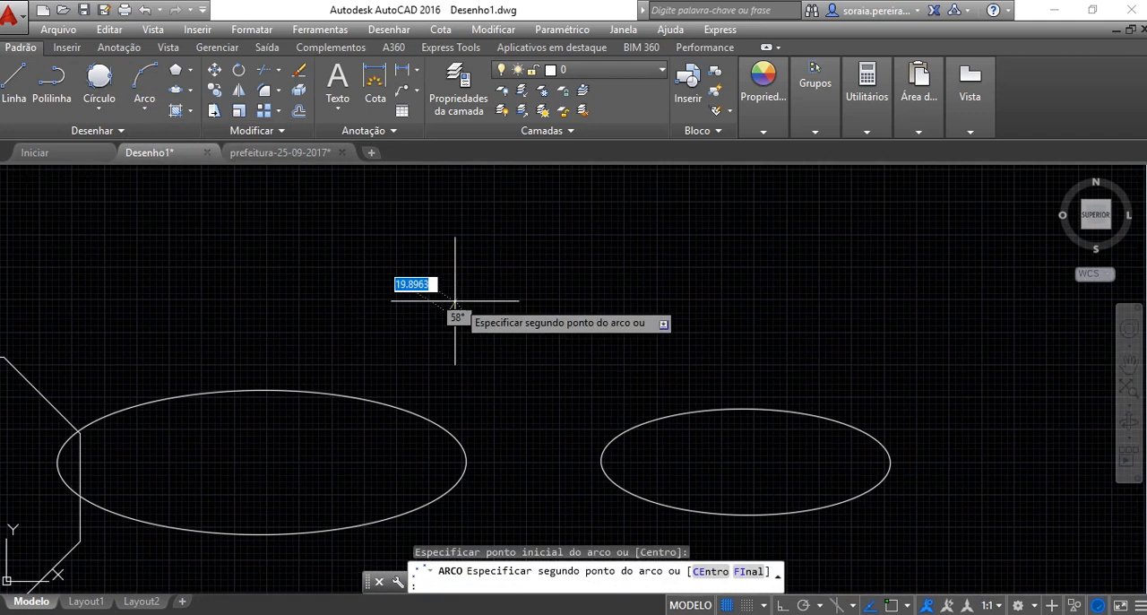
click(535, 202)
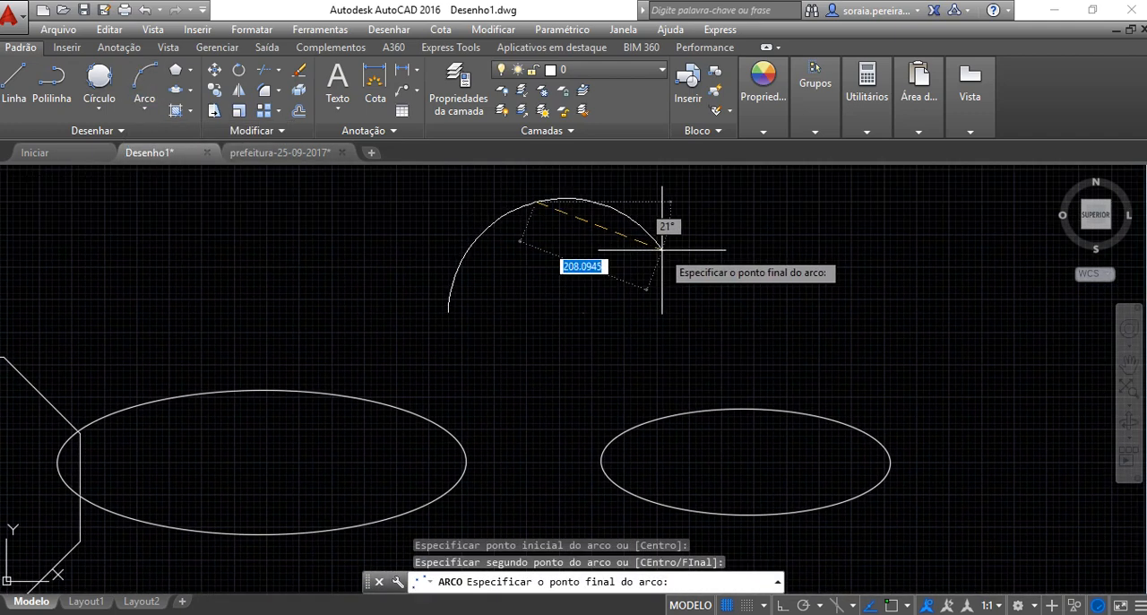
click(697, 237)
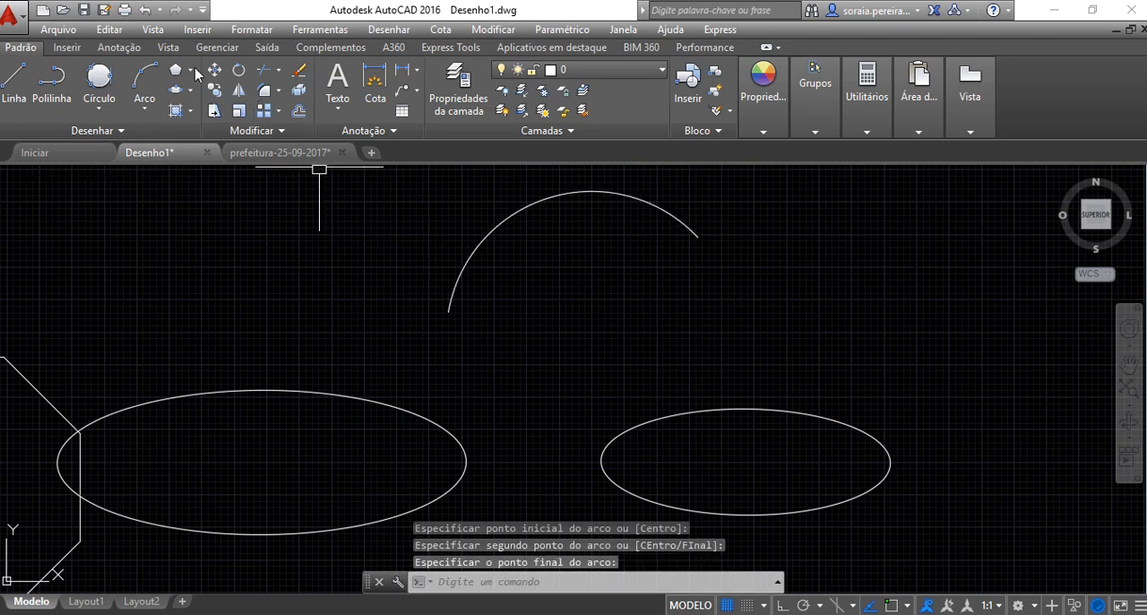
click(176, 90)
click(804, 202)
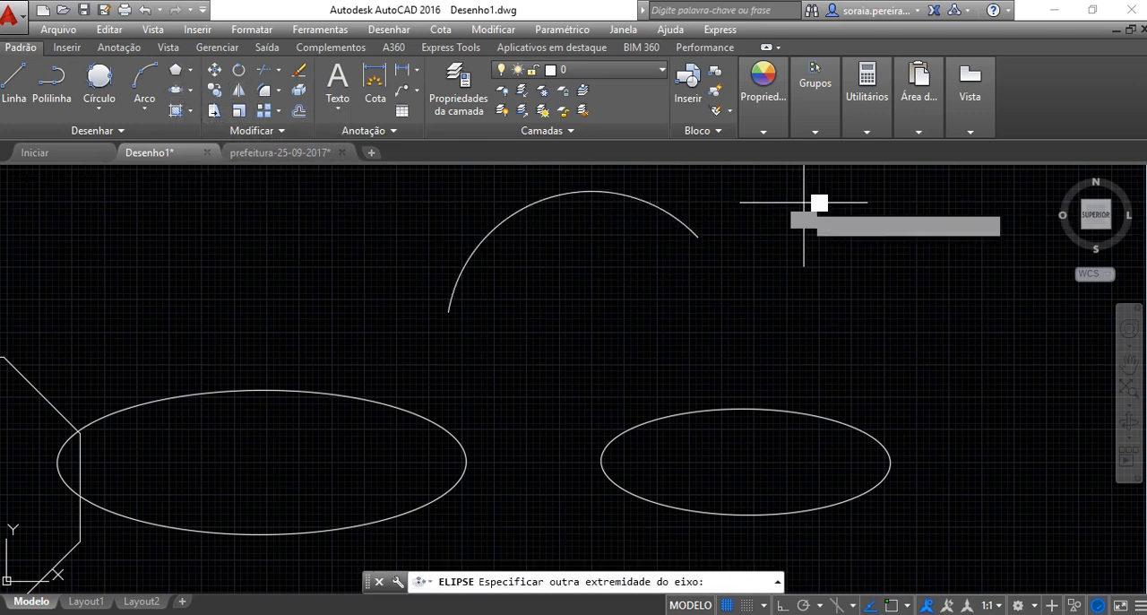
click(883, 248)
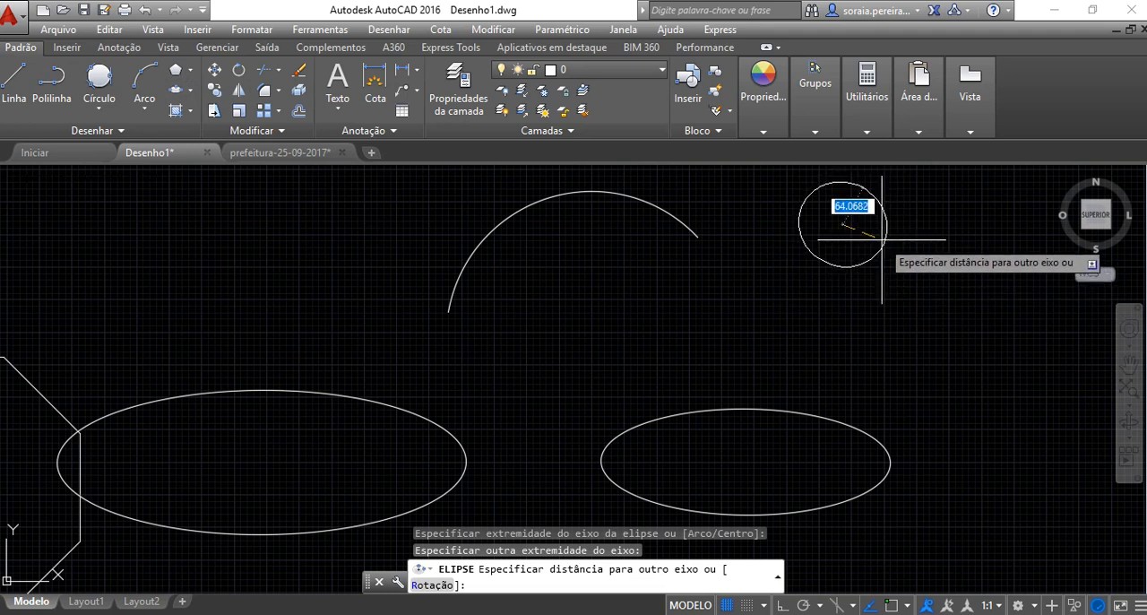
key(Escape)
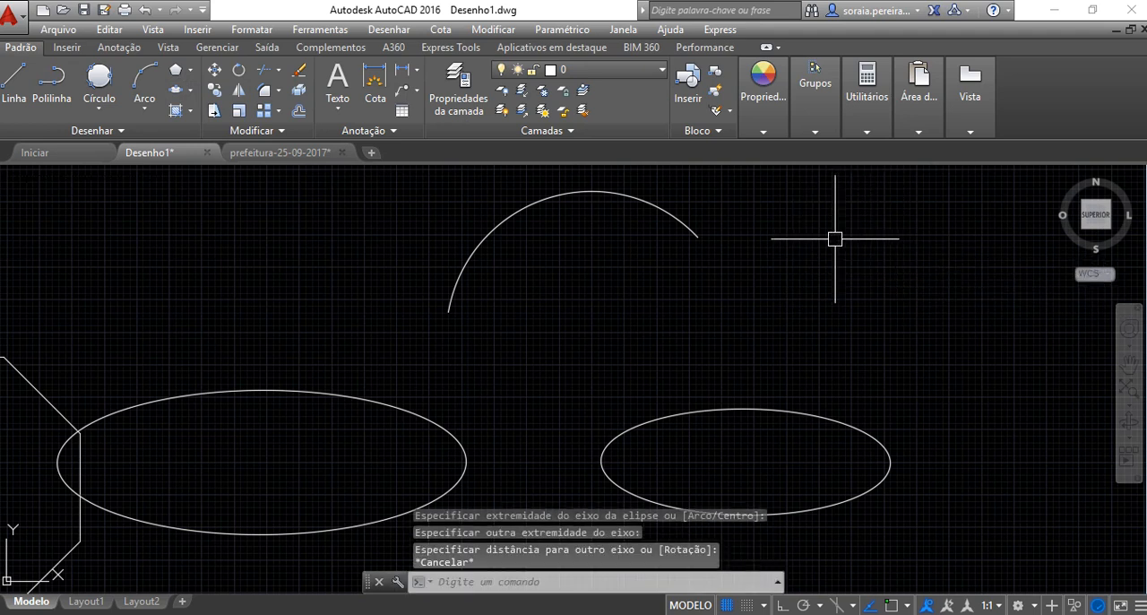
Draw a second freehand three-point arc to the right of the first, above the smaller ellipse
click(144, 80)
click(757, 311)
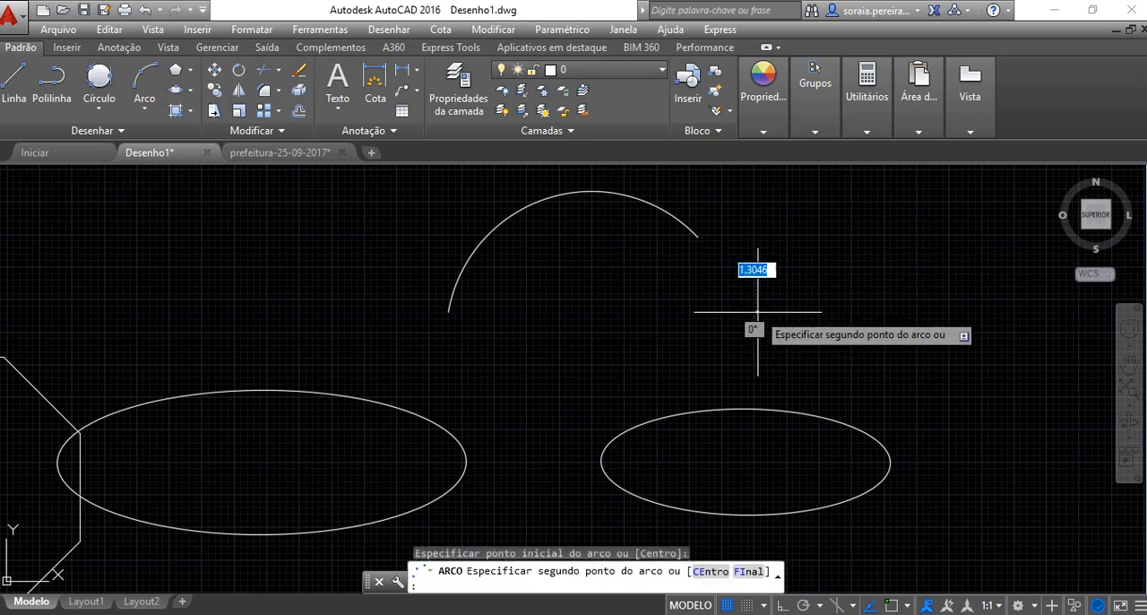
click(842, 250)
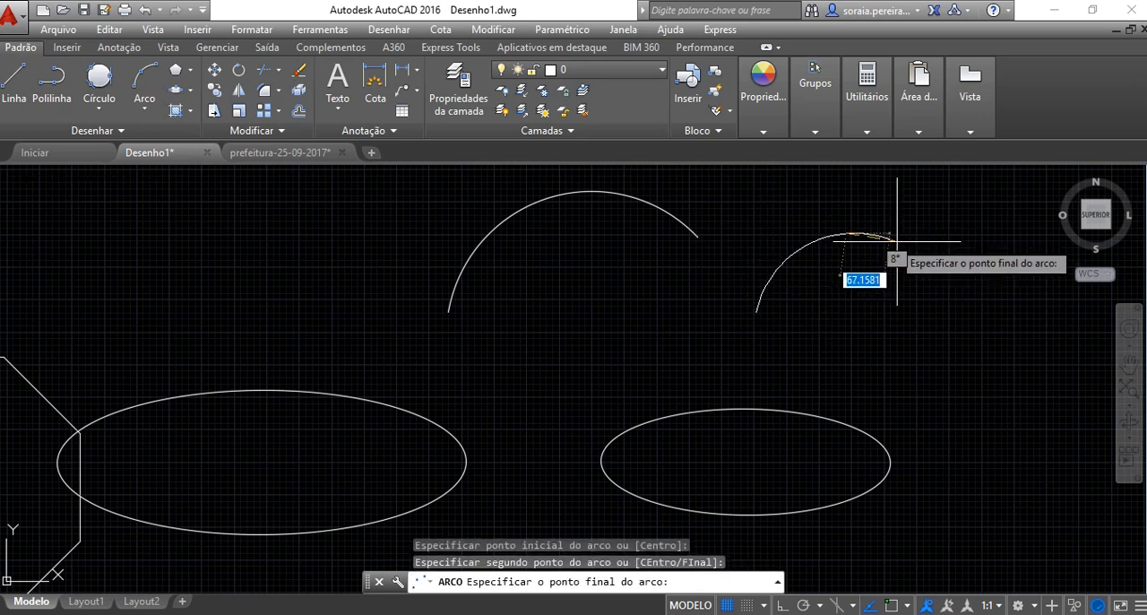
click(975, 252)
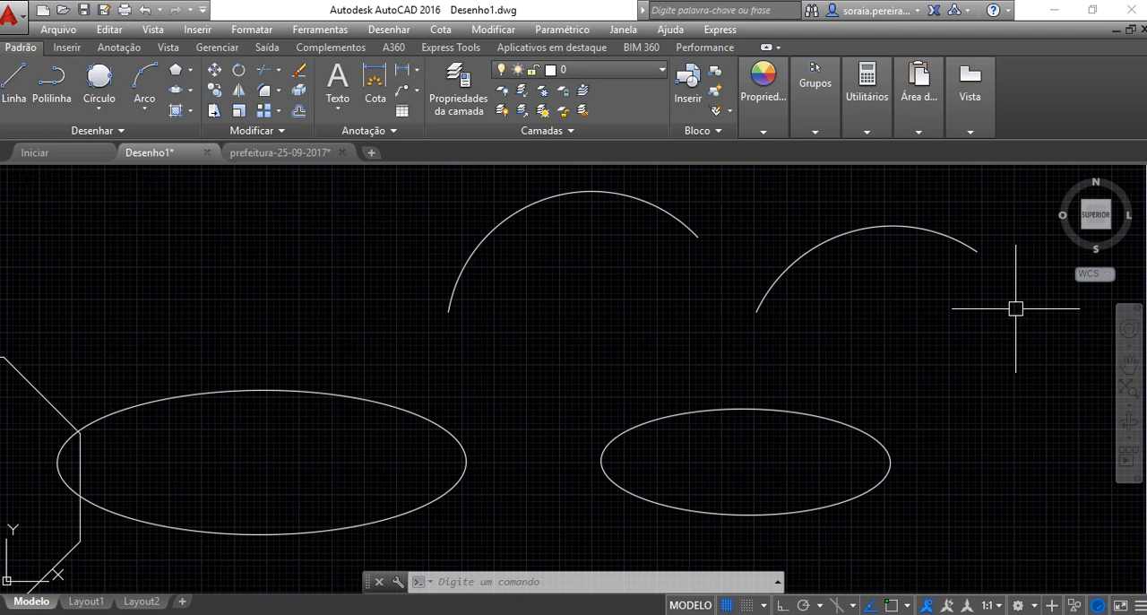
Erase both arcs above the ellipses, the one farther left first
click(299, 77)
click(299, 77)
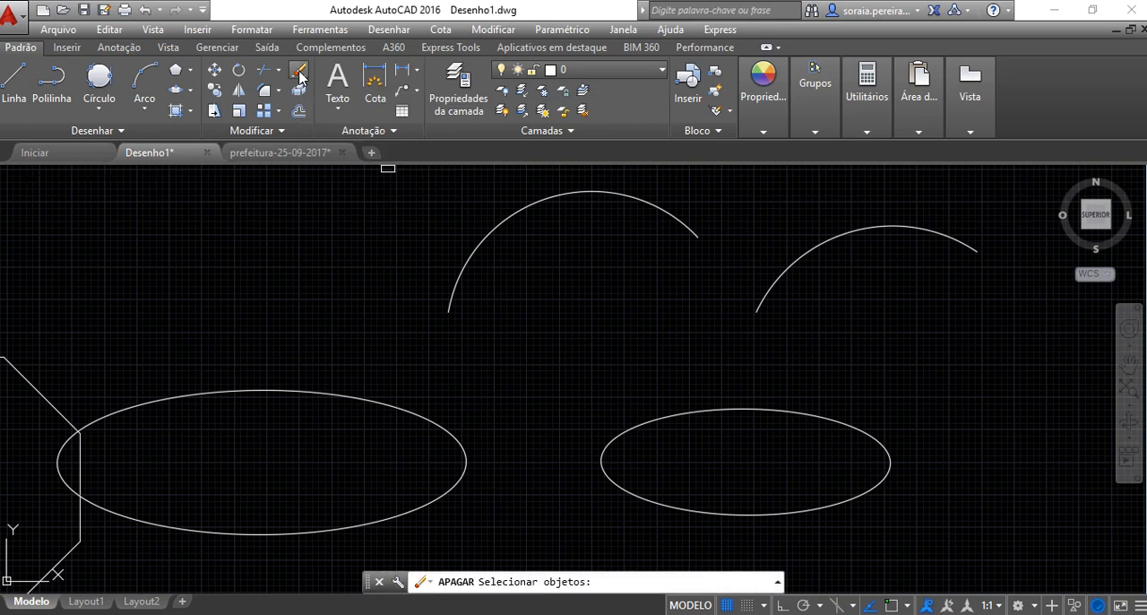
click(490, 234)
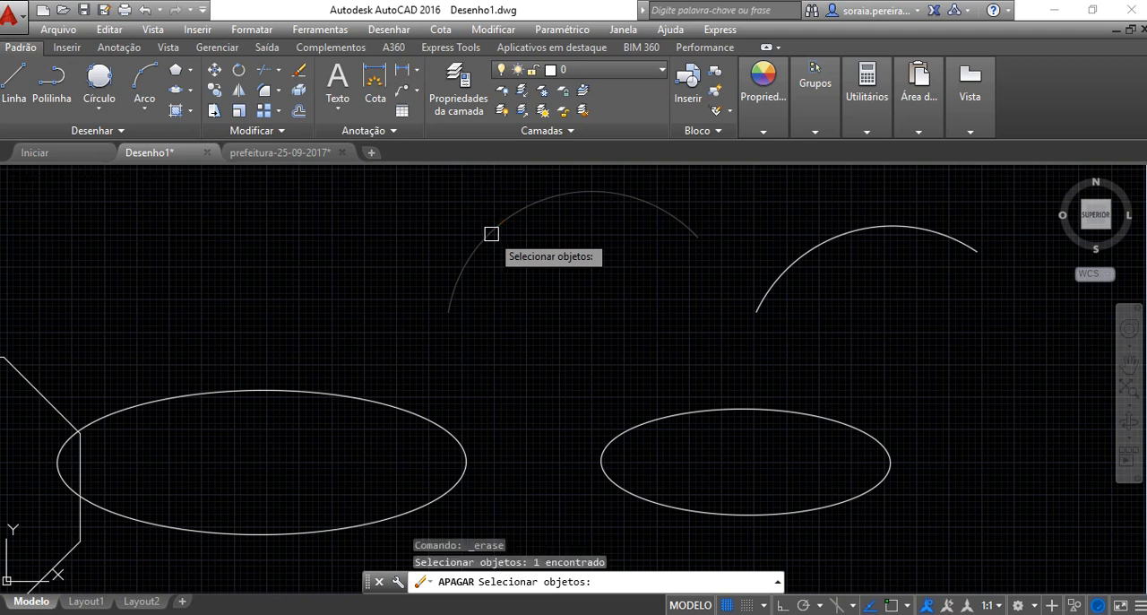
key(Return)
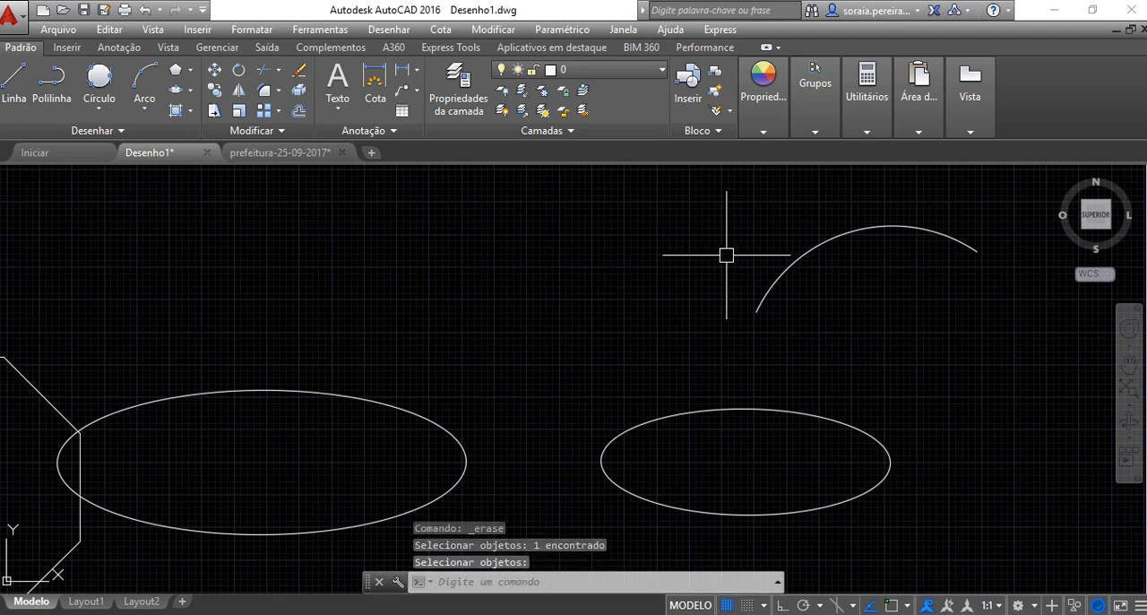
click(797, 258)
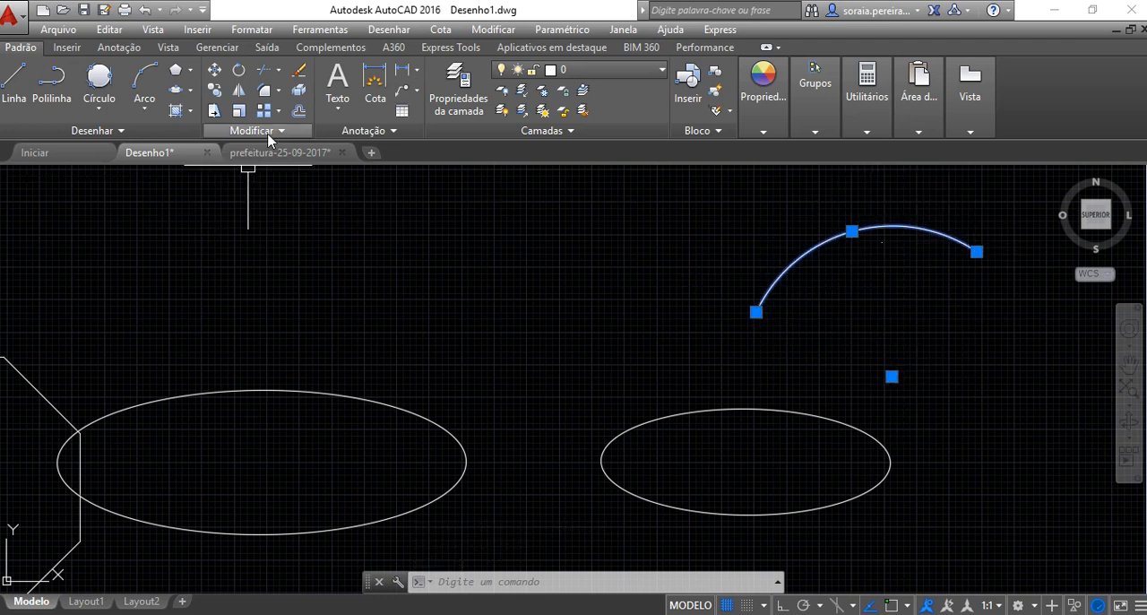
click(298, 70)
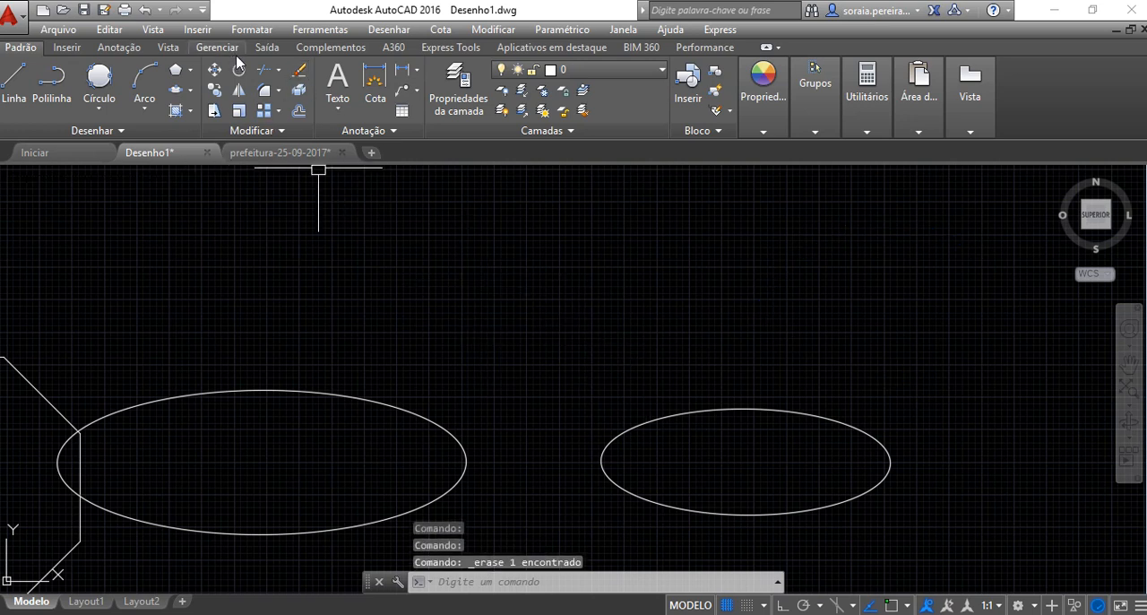
Erase the two ellipses, starting with the smaller one on the right
click(301, 79)
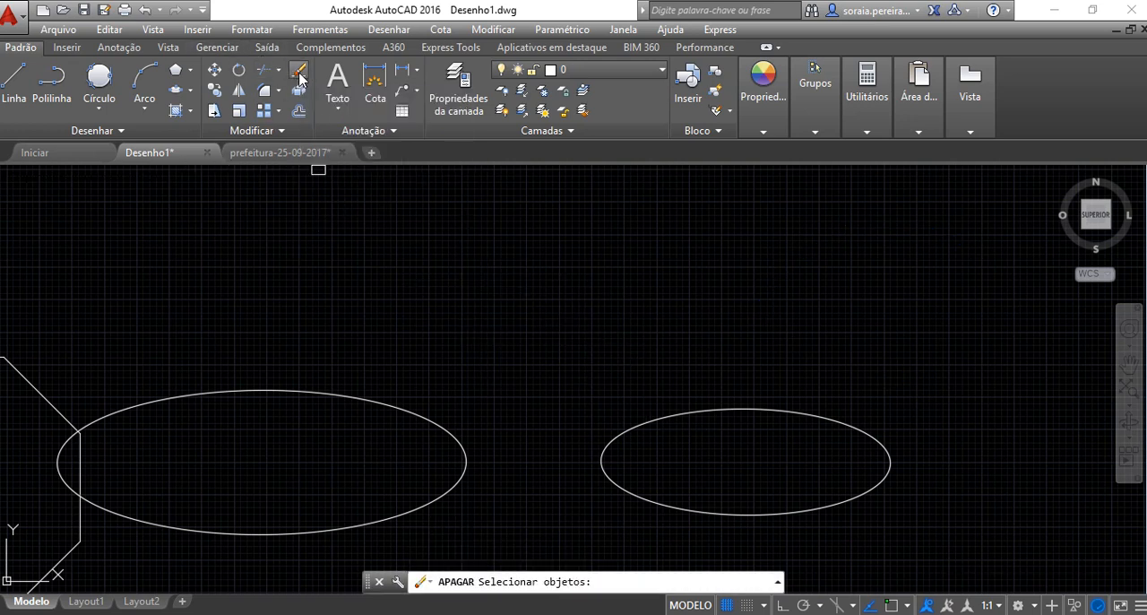
click(750, 411)
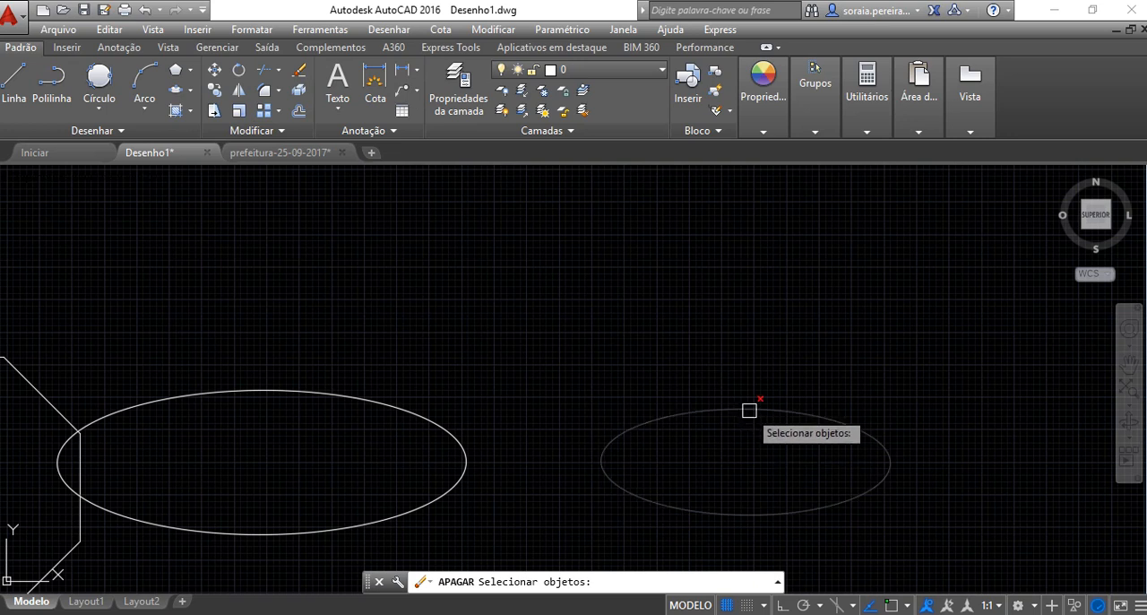
key(Return)
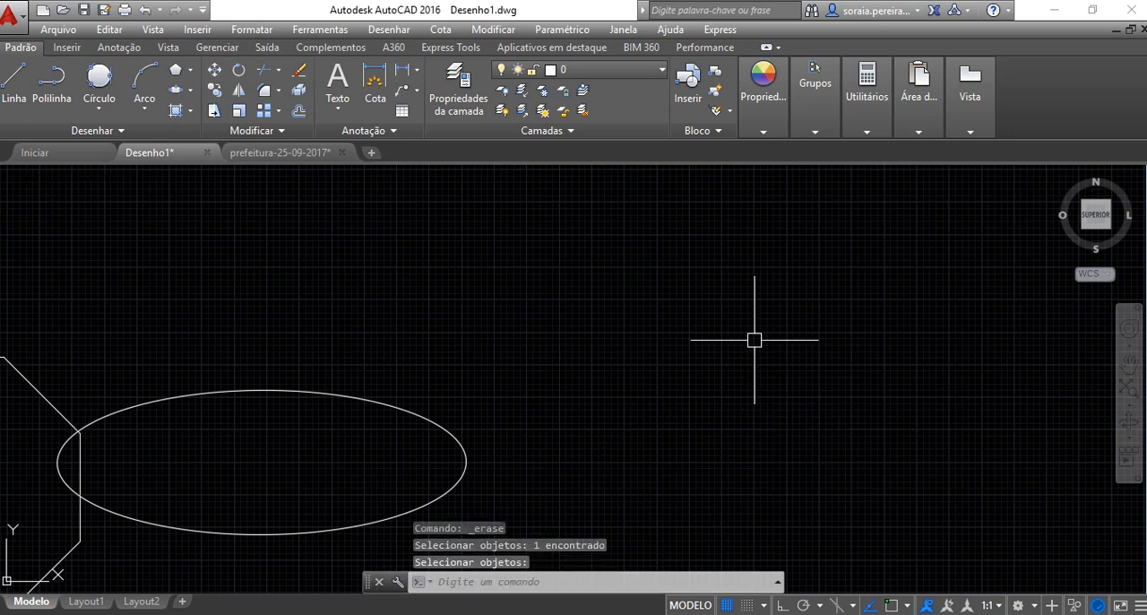
click(324, 395)
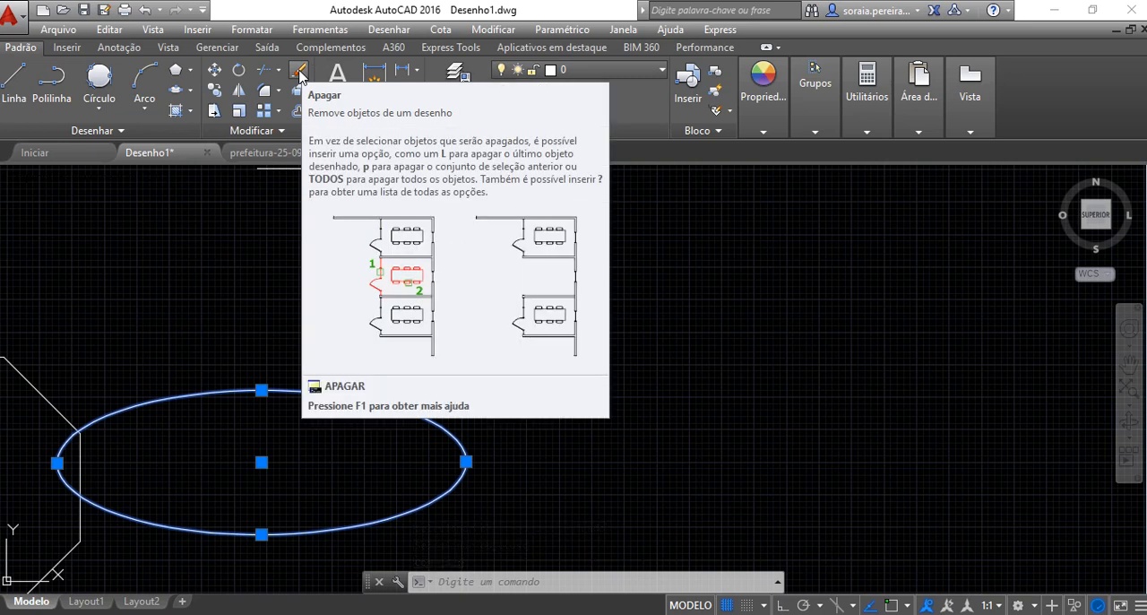
click(300, 76)
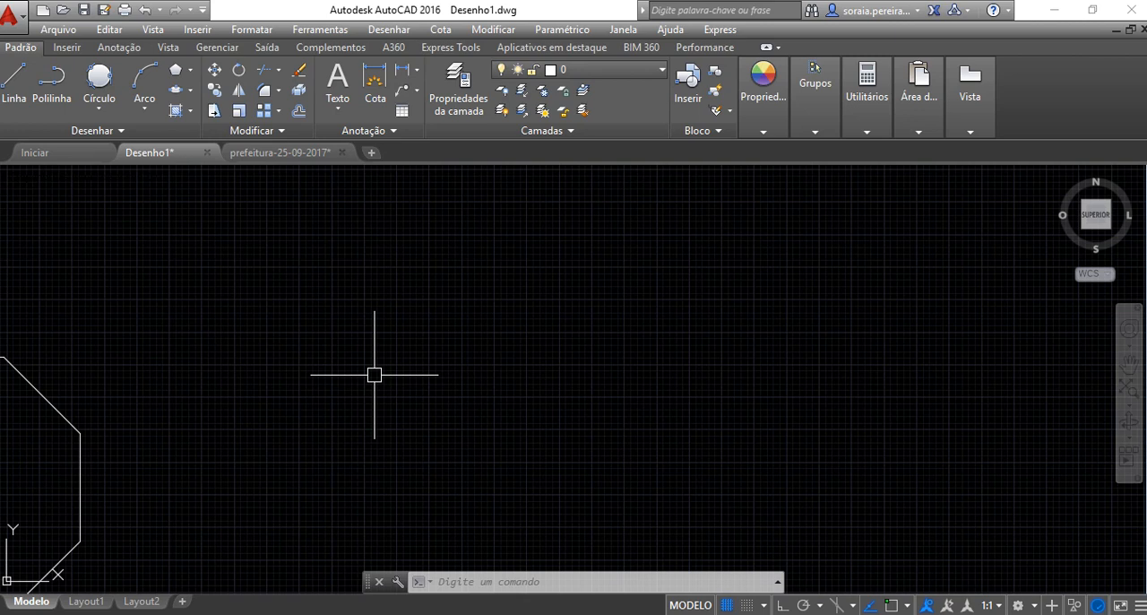
Erase the five separate circles, the two standalone rectangles and the tallest of the three adjoining rectangles with one enclosing window selection
scroll(375, 375, down, 6)
mouse_move(341, 389)
middle_down()
mouse_move(246, 373)
mouse_move(896, 360)
middle_up()
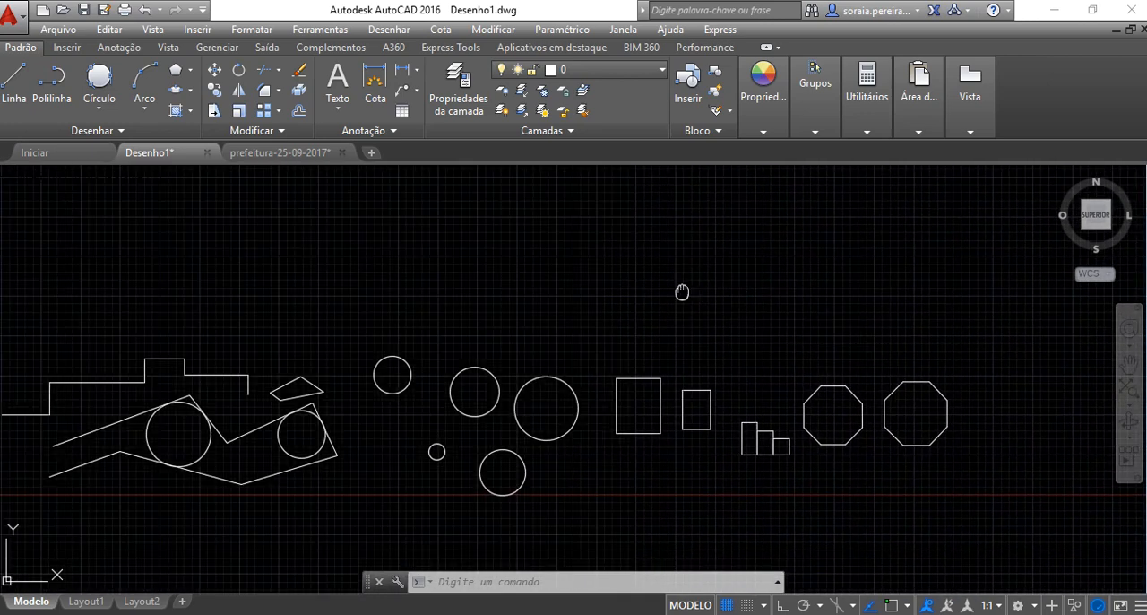
middle_drag(681, 292, 806, 293)
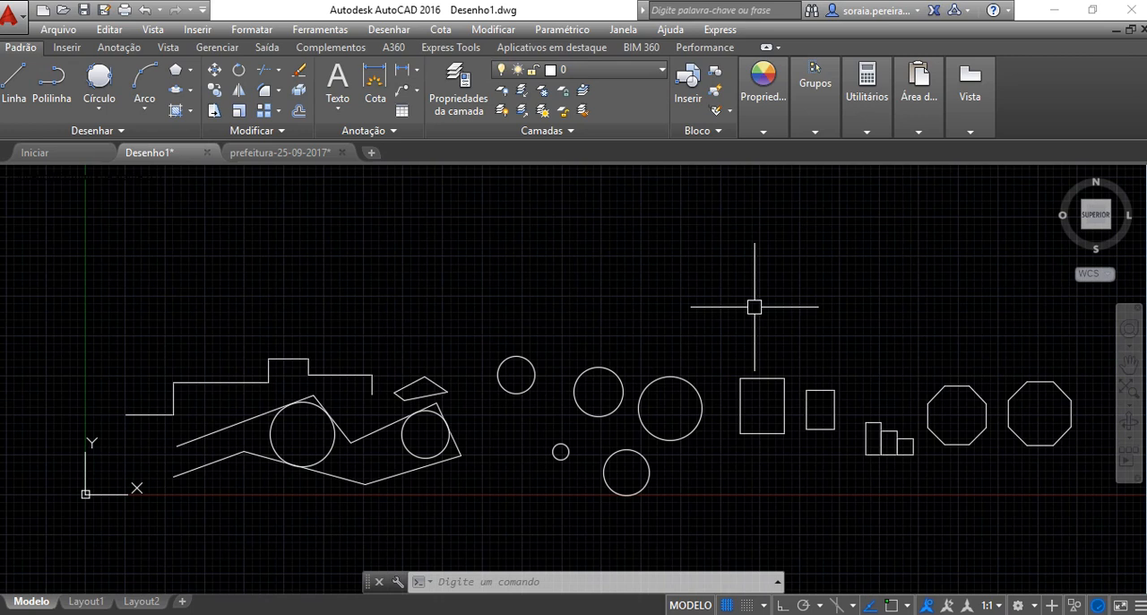
click(302, 76)
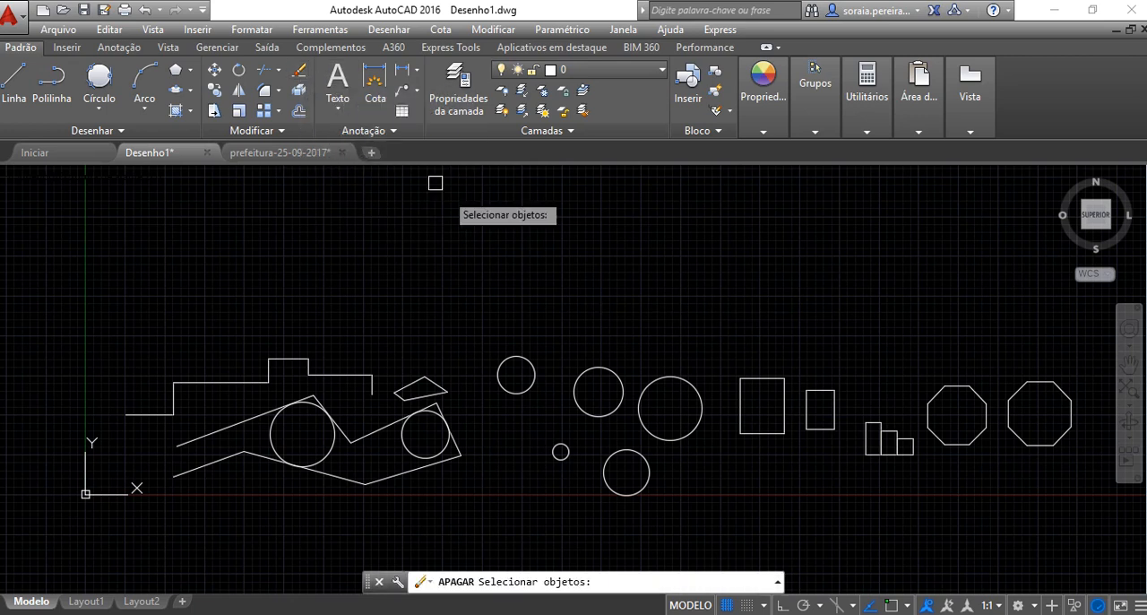
click(484, 310)
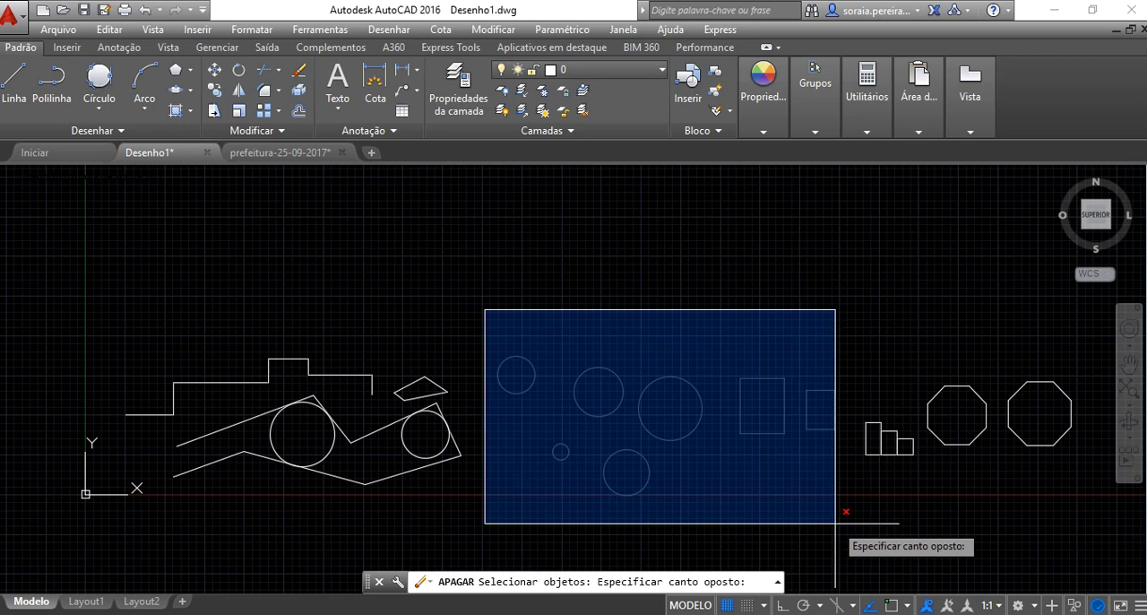
click(887, 527)
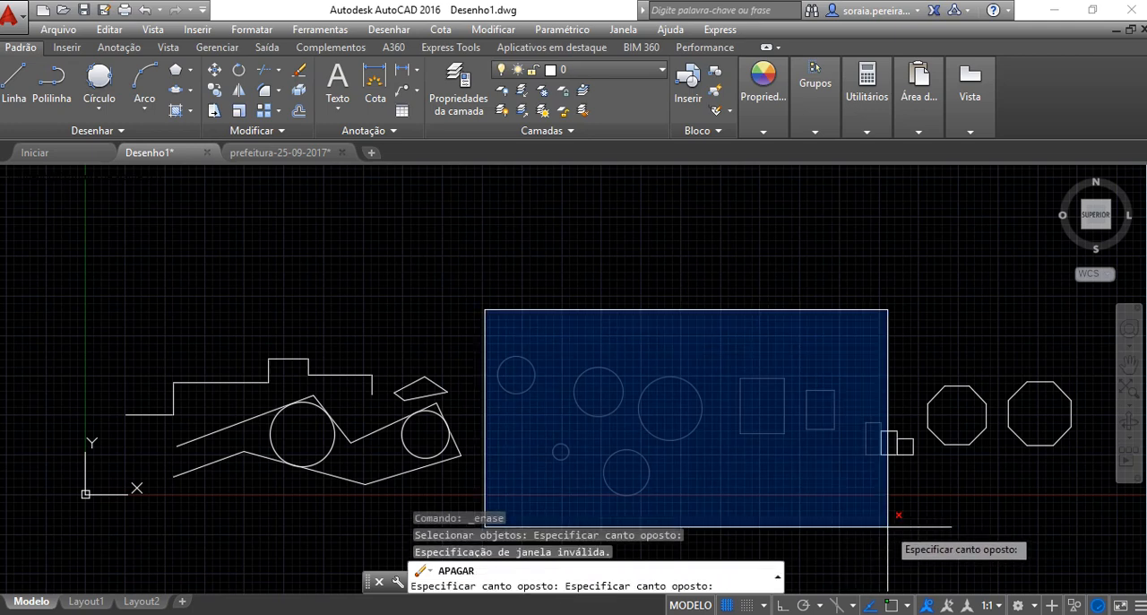
click(887, 527)
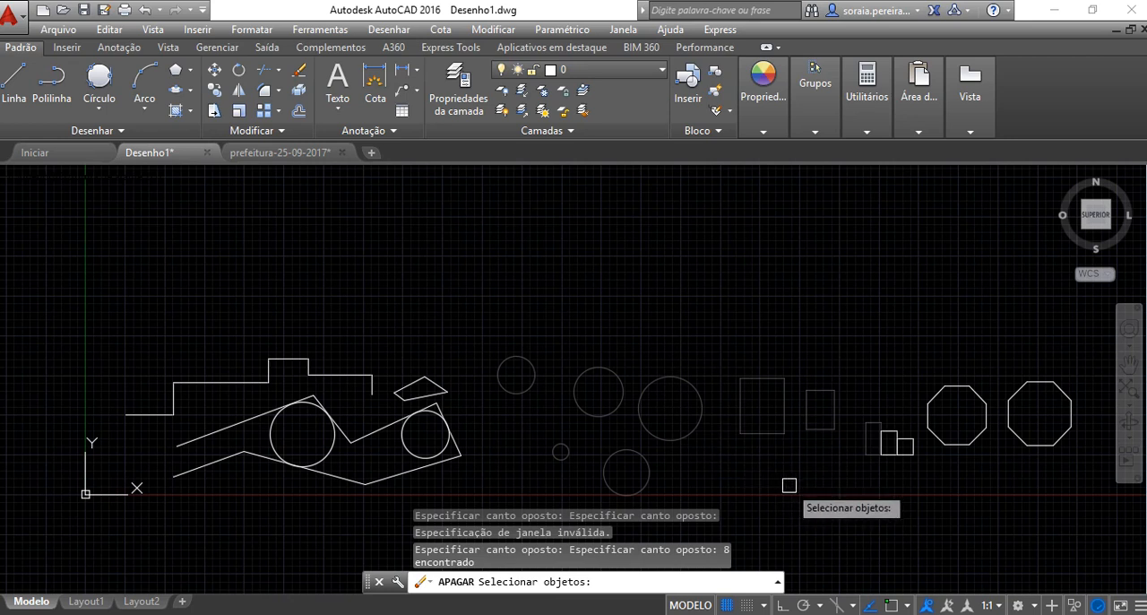
key(Return)
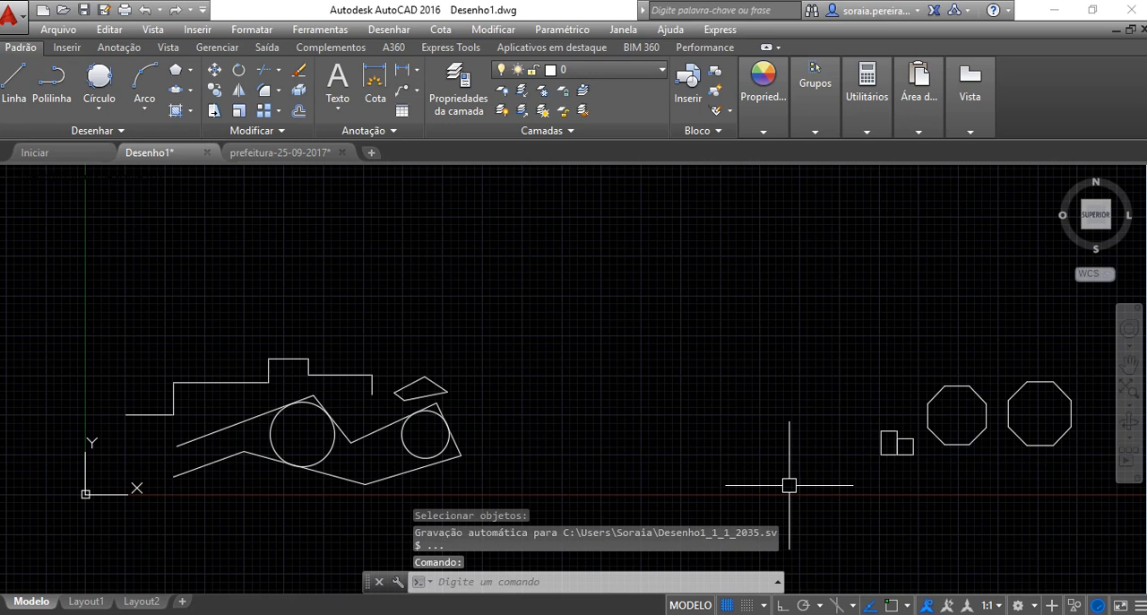
Erase the two line-tangent circles, the small quadrilateral and the line segments around them with one crossing selection over the figure's right part
click(299, 77)
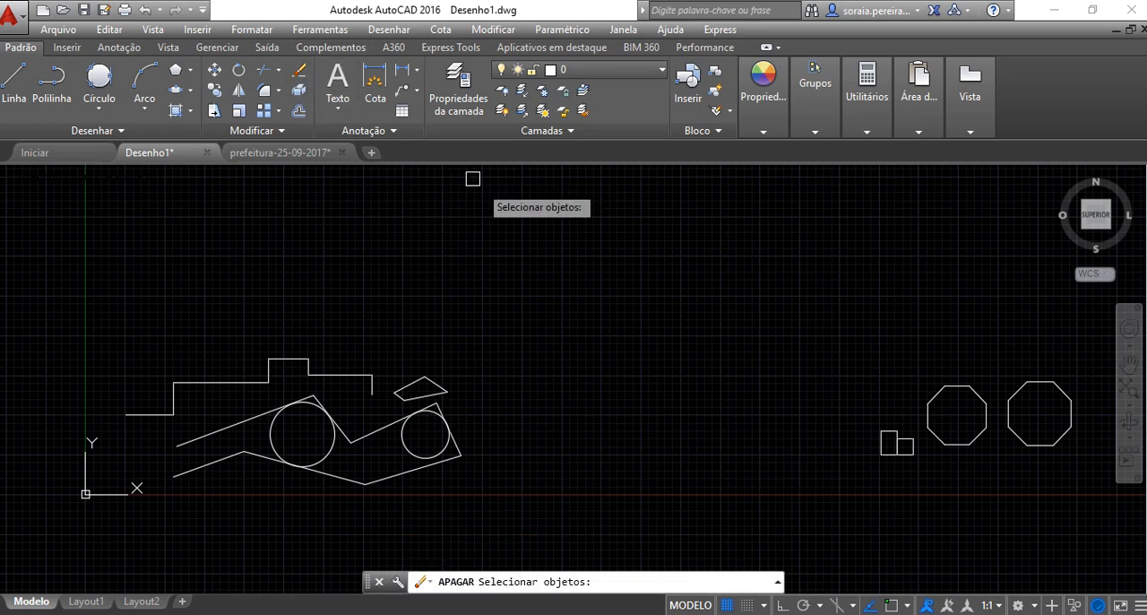
click(631, 260)
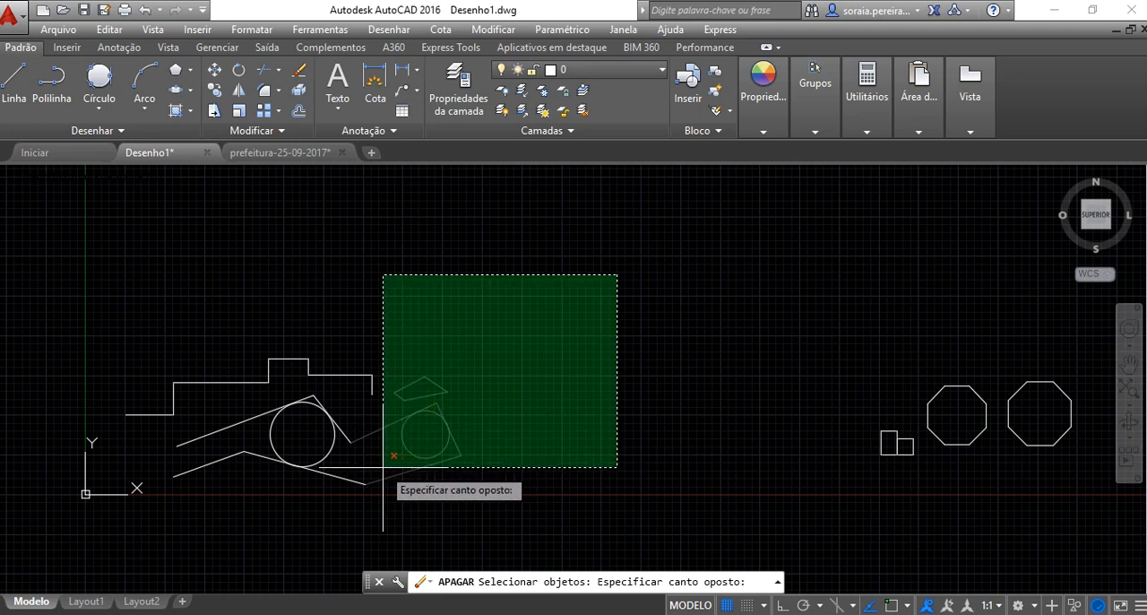
click(330, 453)
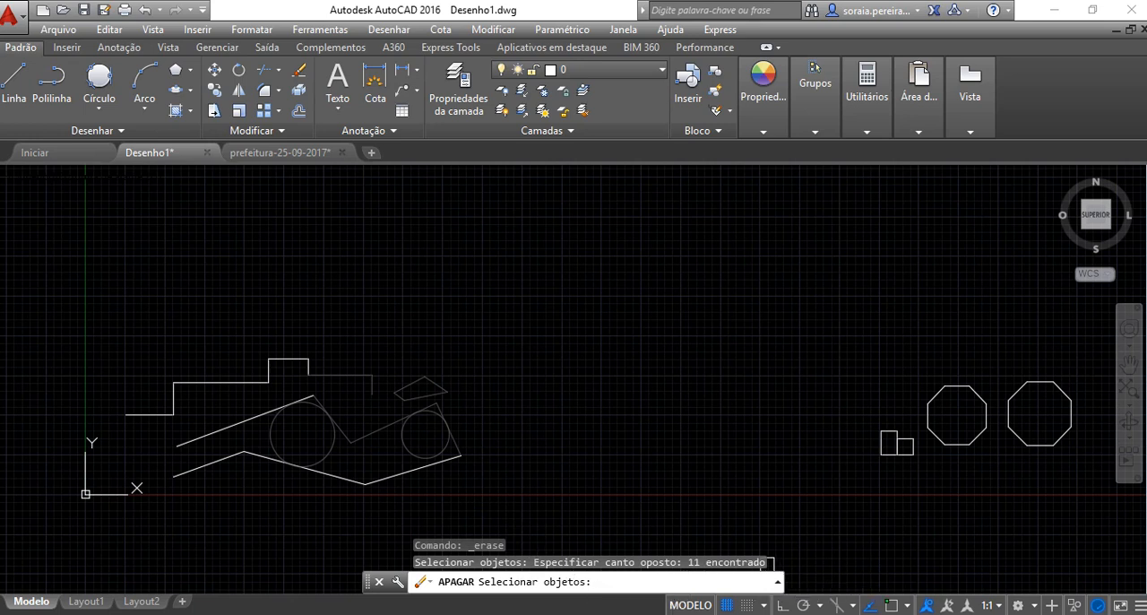
key(Return)
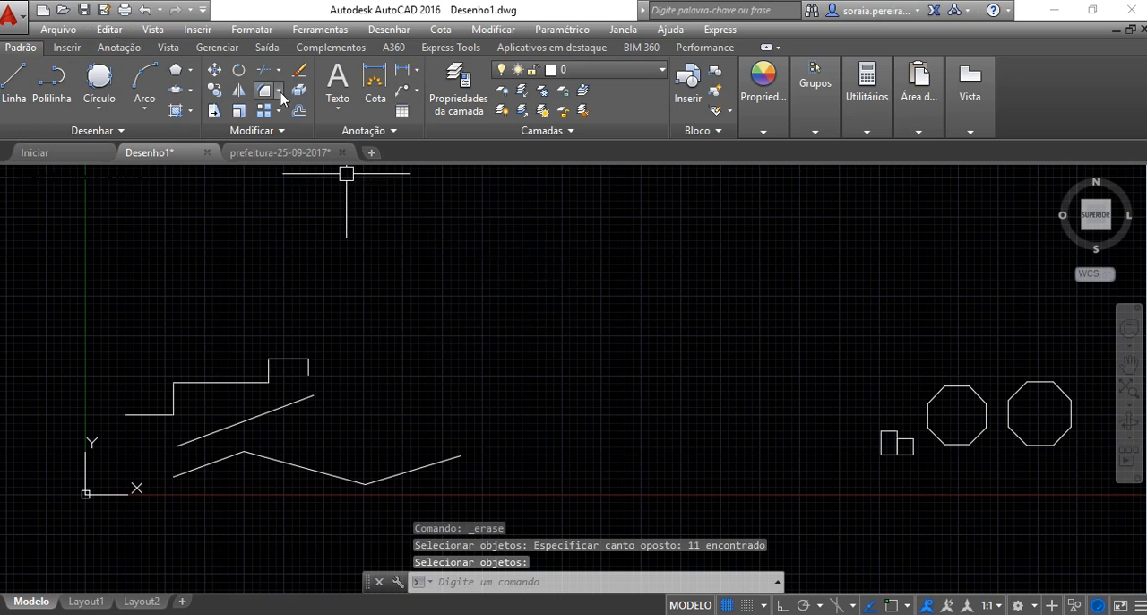
Erase the two small adjoining rectangles and the octagon nearest them with one enclosing window selection
key(Return)
click(554, 248)
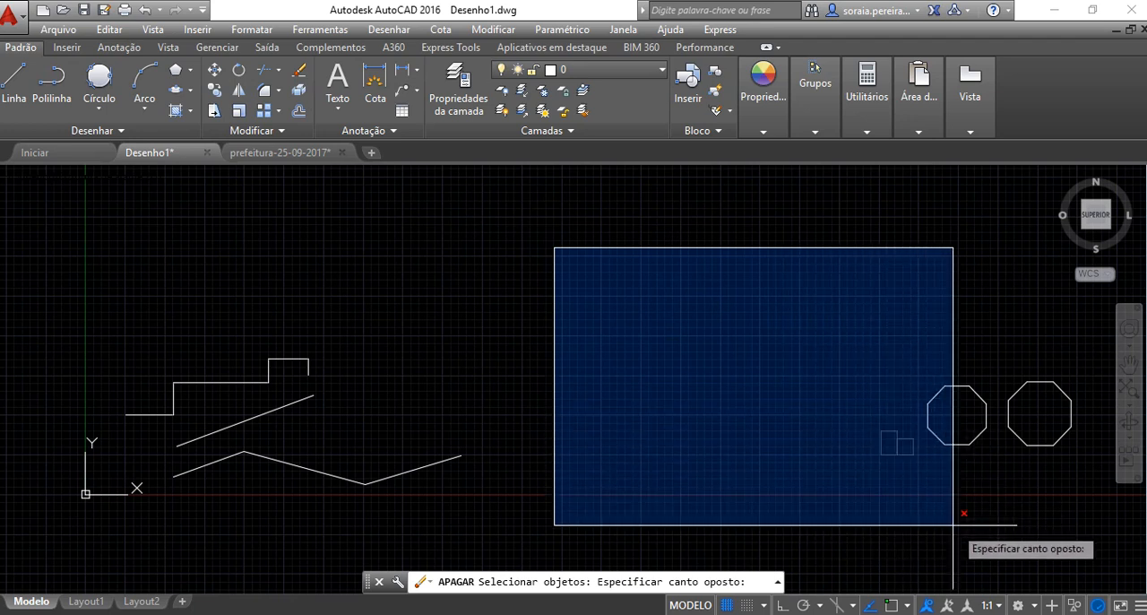
click(989, 530)
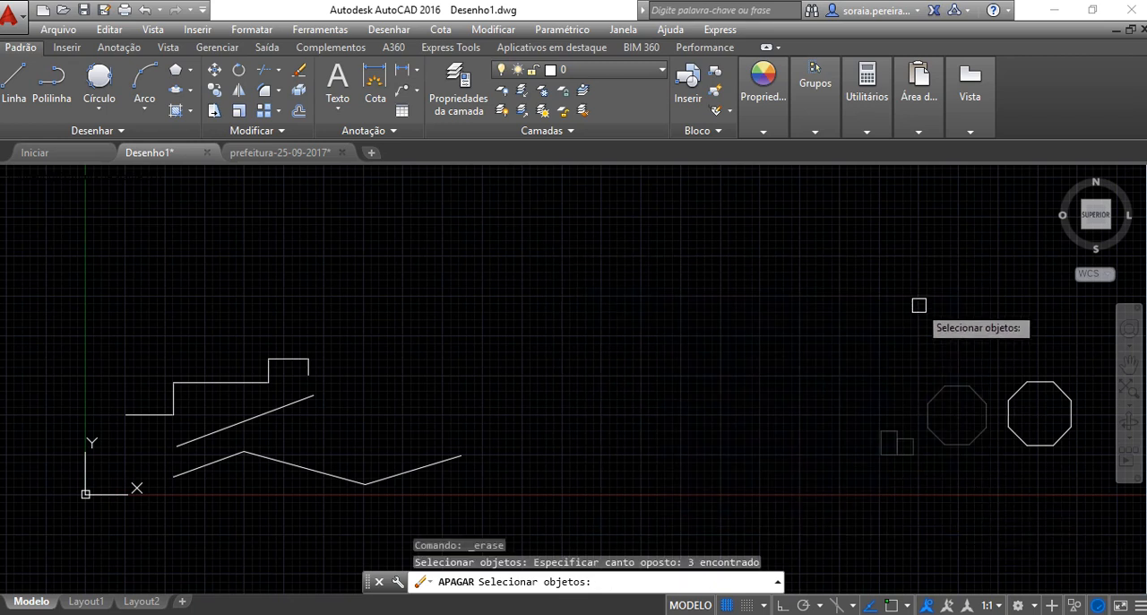
key(Return)
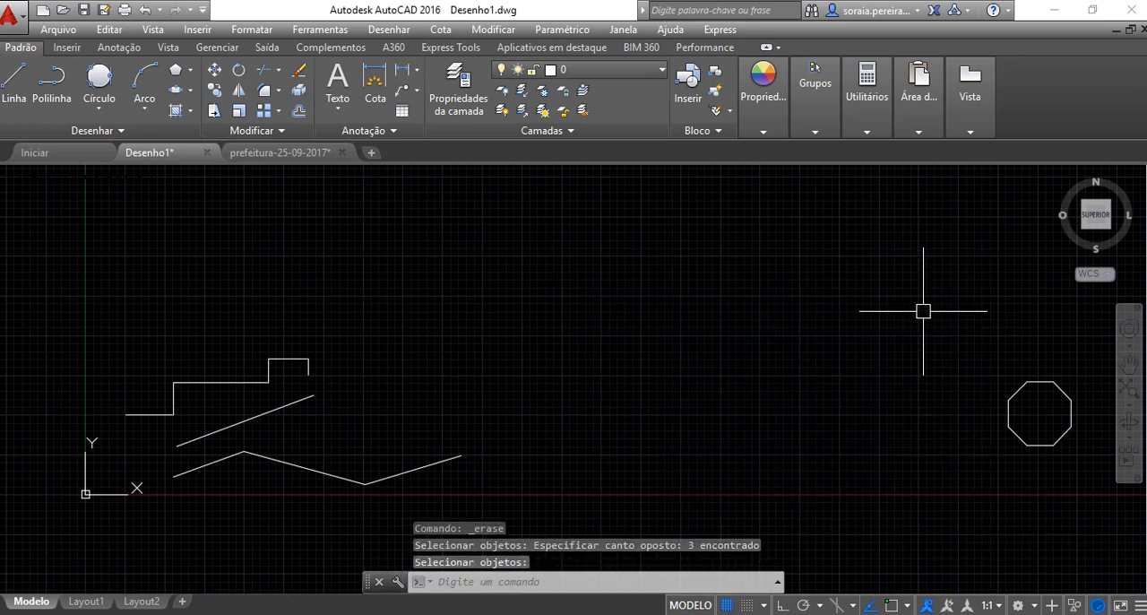
Erase all remaining line segments with a crossing selection, adding the last octagon by picking it individually
click(298, 71)
click(610, 237)
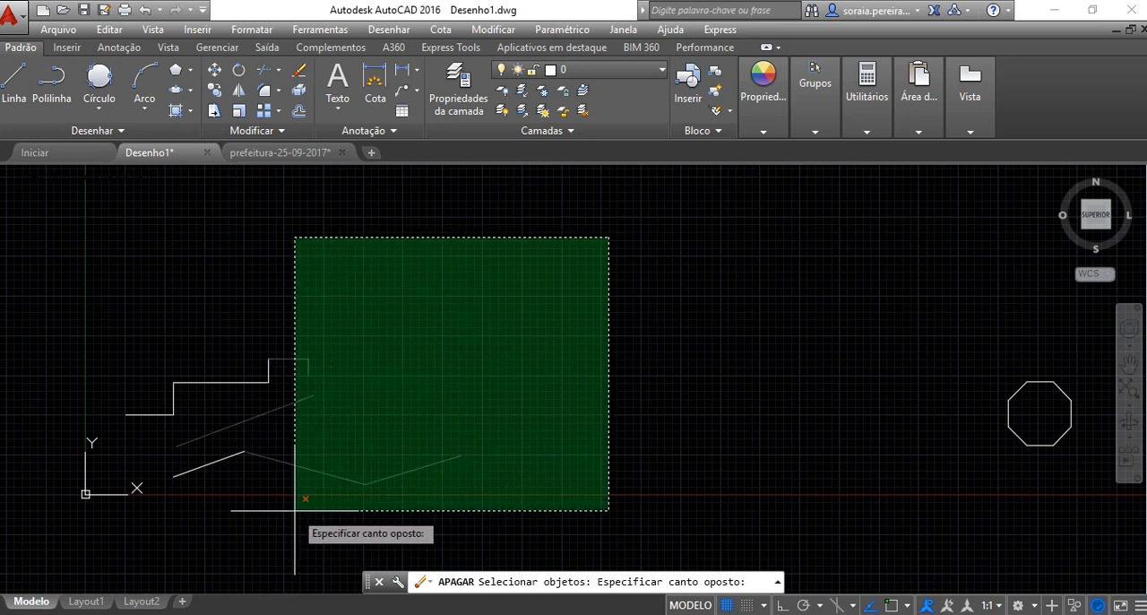
click(147, 516)
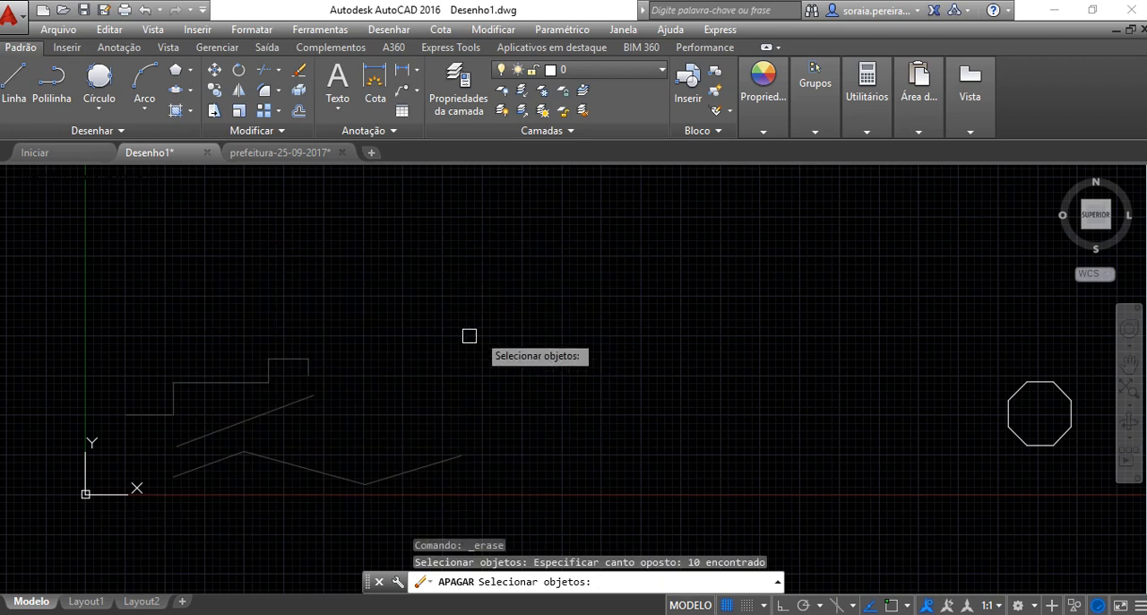
click(1033, 384)
key(Return)
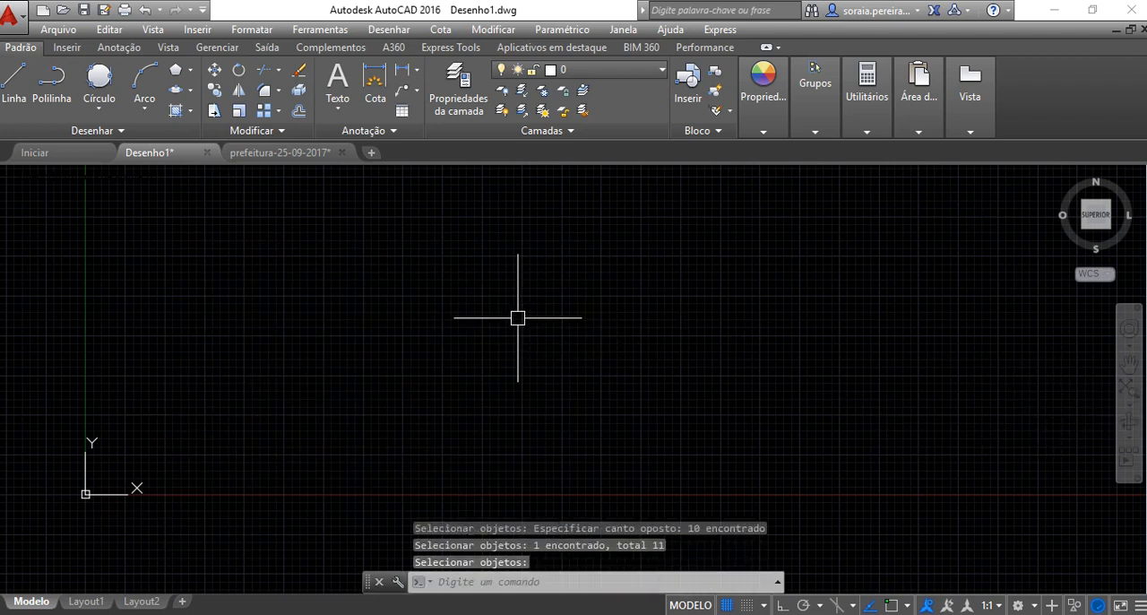